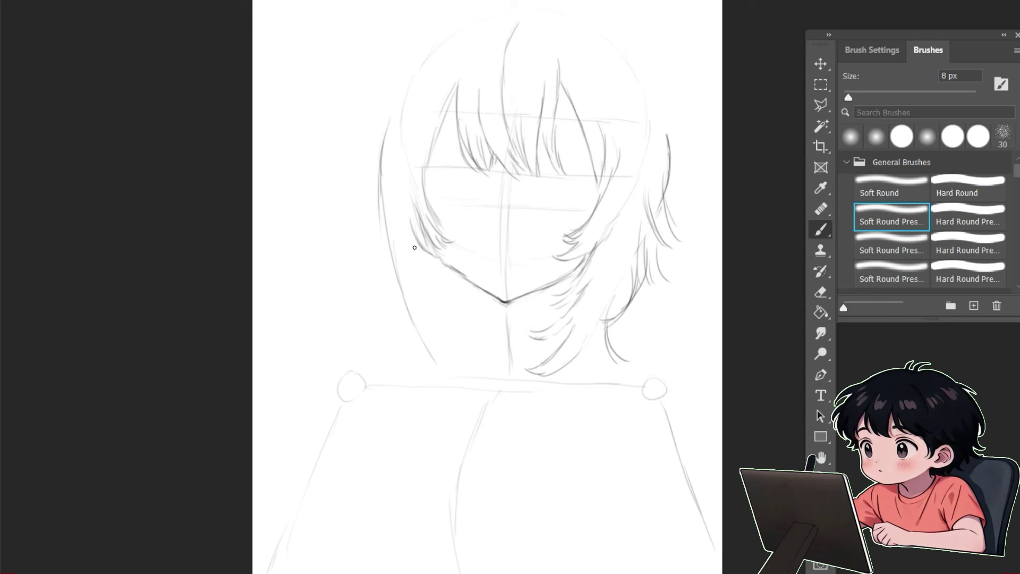
Sketch the feathered side lock and flicked outer hair tufts on the left side of the character's head.
{"action": "left_click_drag", "start_coordinate": [396, 260], "coordinate": [417, 343]}
{"action": "left_click_drag", "start_coordinate": [391, 233], "coordinate": [351, 282]}
{"action": "mouse_move", "coordinate": [377, 165]}
{"action": "left_mouse_down"}
{"action": "mouse_move", "coordinate": [369, 199]}
{"action": "mouse_move", "coordinate": [345, 223]}
{"action": "left_mouse_up"}
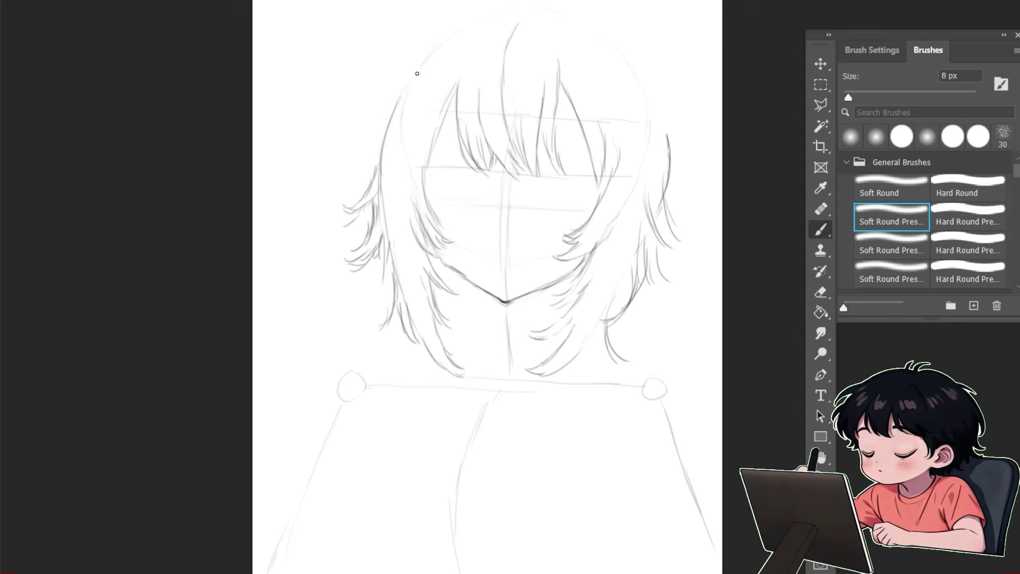
Sketch the left pointed cat ear with jagged fur inside it.
{"action": "mouse_move", "coordinate": [345, 24]}
{"action": "left_mouse_down"}
{"action": "mouse_move", "coordinate": [396, 111]}
{"action": "mouse_move", "coordinate": [407, 11]}
{"action": "mouse_move", "coordinate": [458, 12]}
{"action": "left_mouse_up"}
{"action": "left_click_drag", "start_coordinate": [348, 17], "coordinate": [451, 45]}
{"action": "left_click_drag", "start_coordinate": [439, 50], "coordinate": [436, 70]}
{"action": "mouse_move", "coordinate": [381, 31]}
{"action": "left_mouse_down"}
{"action": "mouse_move", "coordinate": [389, 38]}
{"action": "mouse_move", "coordinate": [372, 50]}
{"action": "left_mouse_up"}
{"action": "mouse_move", "coordinate": [383, 56]}
{"action": "left_mouse_down"}
{"action": "mouse_move", "coordinate": [375, 73]}
{"action": "mouse_move", "coordinate": [397, 94]}
{"action": "mouse_move", "coordinate": [406, 83]}
{"action": "mouse_move", "coordinate": [432, 93]}
{"action": "left_mouse_up"}
Sketch the hair accessories below the left ear: a three-circle clip, a bow and a small triangular clip.
{"action": "left_click_drag", "start_coordinate": [412, 103], "coordinate": [370, 158]}
{"action": "left_click_drag", "start_coordinate": [425, 137], "coordinate": [409, 172]}
{"action": "left_click_drag", "start_coordinate": [417, 135], "coordinate": [398, 152]}
{"action": "mouse_move", "coordinate": [399, 154]}
{"action": "left_mouse_down"}
{"action": "mouse_move", "coordinate": [409, 174]}
{"action": "mouse_move", "coordinate": [398, 181]}
{"action": "left_mouse_up"}
{"action": "left_click_drag", "start_coordinate": [397, 182], "coordinate": [401, 206]}
Sketch the crown and side contours of the hair and the right cat ear with inner fur.
{"action": "left_click_drag", "start_coordinate": [518, 24], "coordinate": [502, 111]}
{"action": "left_click_drag", "start_coordinate": [548, 13], "coordinate": [596, 65]}
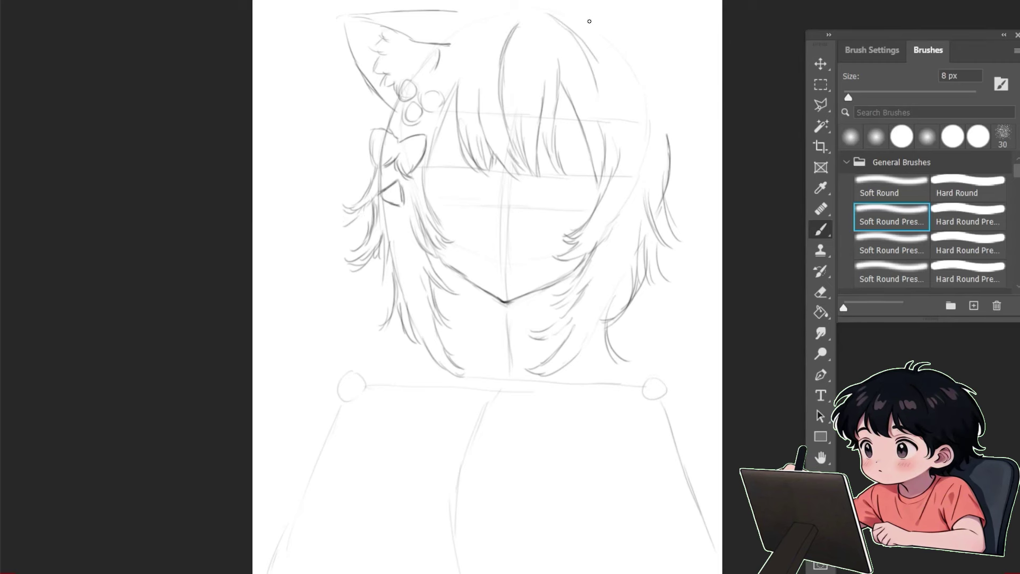
{"action": "mouse_move", "coordinate": [589, 20]}
{"action": "left_mouse_down"}
{"action": "mouse_move", "coordinate": [685, 41]}
{"action": "mouse_move", "coordinate": [718, 75]}
{"action": "mouse_move", "coordinate": [653, 137]}
{"action": "left_mouse_up"}
{"action": "mouse_move", "coordinate": [616, 48]}
{"action": "left_mouse_down"}
{"action": "mouse_move", "coordinate": [695, 53]}
{"action": "mouse_move", "coordinate": [686, 85]}
{"action": "mouse_move", "coordinate": [638, 115]}
{"action": "left_mouse_up"}
{"action": "left_click_drag", "start_coordinate": [624, 64], "coordinate": [638, 90]}
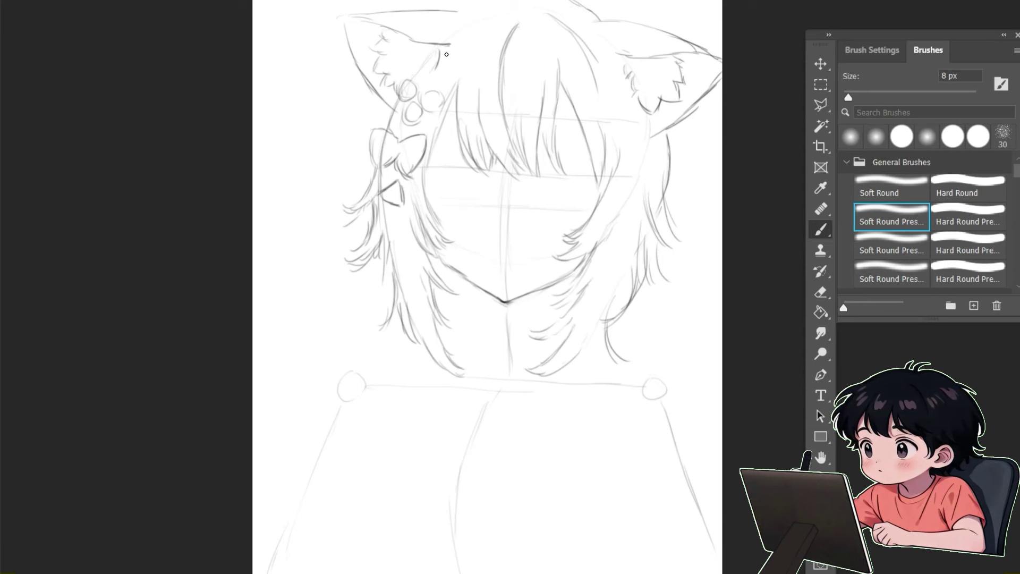
{"action": "left_click_drag", "start_coordinate": [511, 10], "coordinate": [441, 88]}
{"action": "left_click_drag", "start_coordinate": [637, 118], "coordinate": [628, 219]}
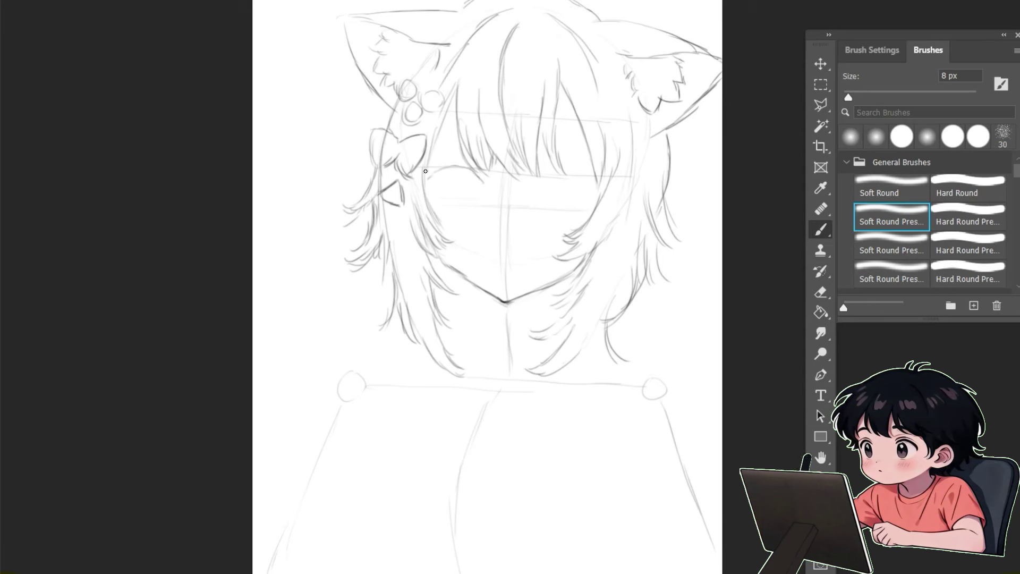
Sketch both eyes along the face guidelines, with upper lashes, round irises and pupils.
{"action": "mouse_move", "coordinate": [425, 171]}
{"action": "left_mouse_down"}
{"action": "mouse_move", "coordinate": [481, 179]}
{"action": "mouse_move", "coordinate": [447, 195]}
{"action": "left_mouse_up"}
{"action": "mouse_move", "coordinate": [478, 178]}
{"action": "left_mouse_down"}
{"action": "mouse_move", "coordinate": [477, 198]}
{"action": "mouse_move", "coordinate": [458, 186]}
{"action": "left_mouse_up"}
{"action": "mouse_move", "coordinate": [545, 183]}
{"action": "left_mouse_down"}
{"action": "mouse_move", "coordinate": [595, 185]}
{"action": "mouse_move", "coordinate": [608, 201]}
{"action": "left_mouse_up"}
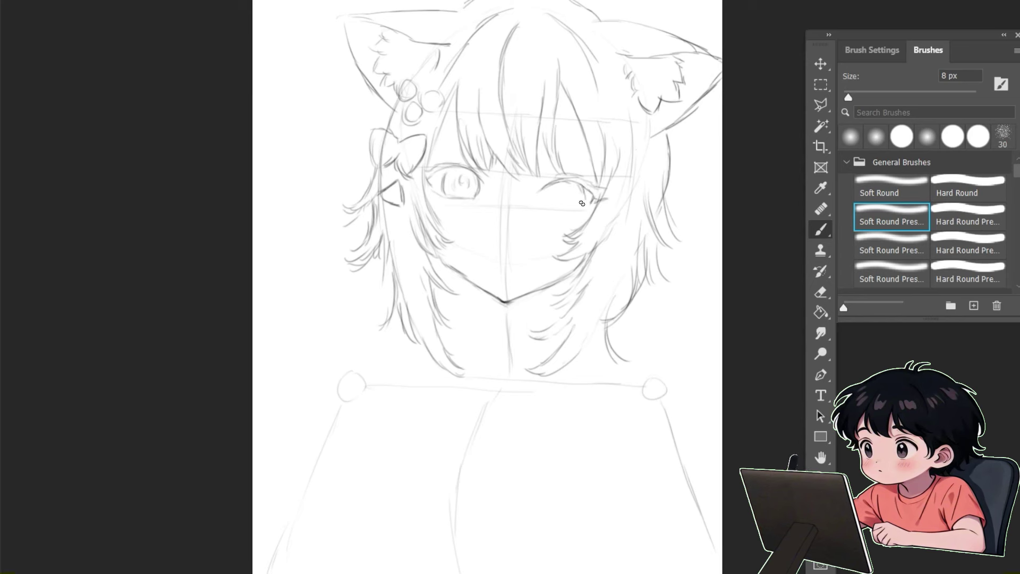
{"action": "mouse_move", "coordinate": [551, 186]}
{"action": "left_mouse_down"}
{"action": "mouse_move", "coordinate": [579, 209]}
{"action": "mouse_move", "coordinate": [577, 201]}
{"action": "left_mouse_up"}
Sketch the eyebrows behind the bangs and a small smiling mouth with the tongue sticking out.
{"action": "left_click_drag", "start_coordinate": [549, 132], "coordinate": [589, 136]}
{"action": "left_click_drag", "start_coordinate": [444, 128], "coordinate": [479, 118]}
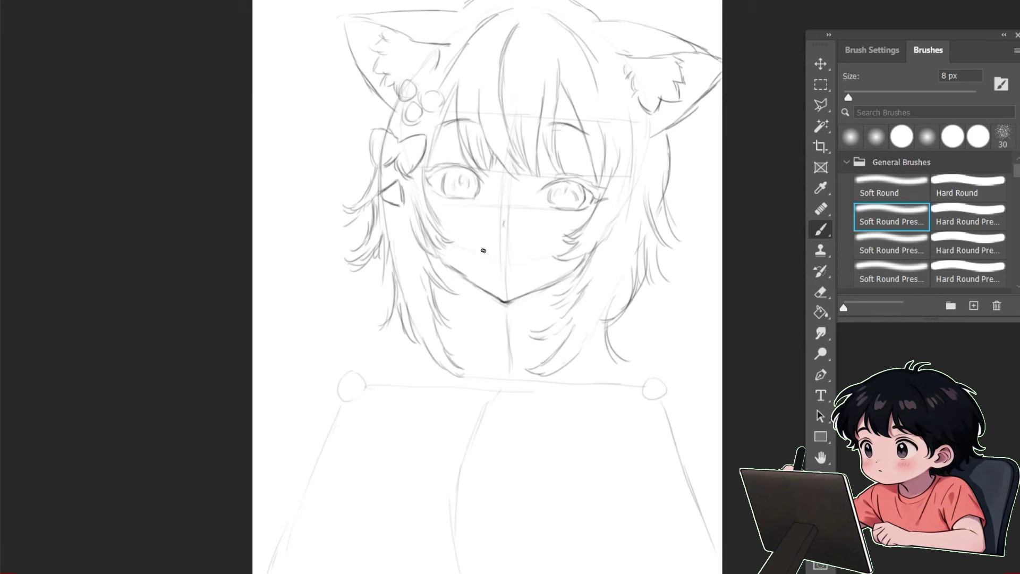
{"action": "left_click_drag", "start_coordinate": [483, 249], "coordinate": [504, 250]}
Sketch the sides of the neck and the shoulder outlines of the clothing above the shoulder guide circles.
{"action": "left_click_drag", "start_coordinate": [471, 286], "coordinate": [479, 324]}
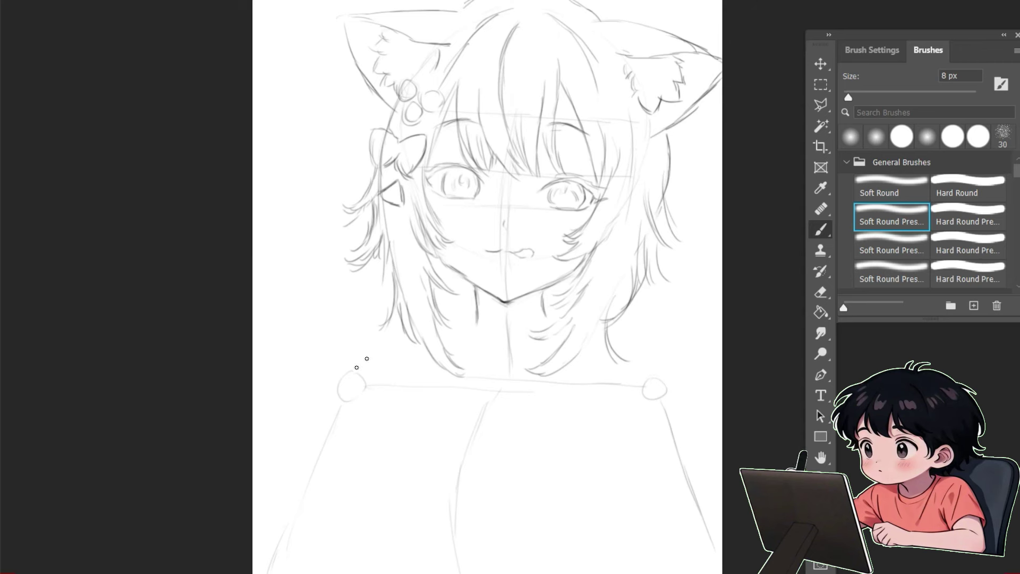
{"action": "left_click_drag", "start_coordinate": [402, 366], "coordinate": [320, 414]}
{"action": "left_click_drag", "start_coordinate": [670, 375], "coordinate": [692, 413]}
{"action": "mouse_move", "coordinate": [583, 343]}
{"action": "left_mouse_down"}
{"action": "mouse_move", "coordinate": [655, 344]}
{"action": "mouse_move", "coordinate": [683, 365]}
{"action": "mouse_move", "coordinate": [715, 438]}
{"action": "left_mouse_up"}
{"action": "left_click_drag", "start_coordinate": [327, 347], "coordinate": [466, 328]}
{"action": "left_click_drag", "start_coordinate": [528, 341], "coordinate": [547, 313]}
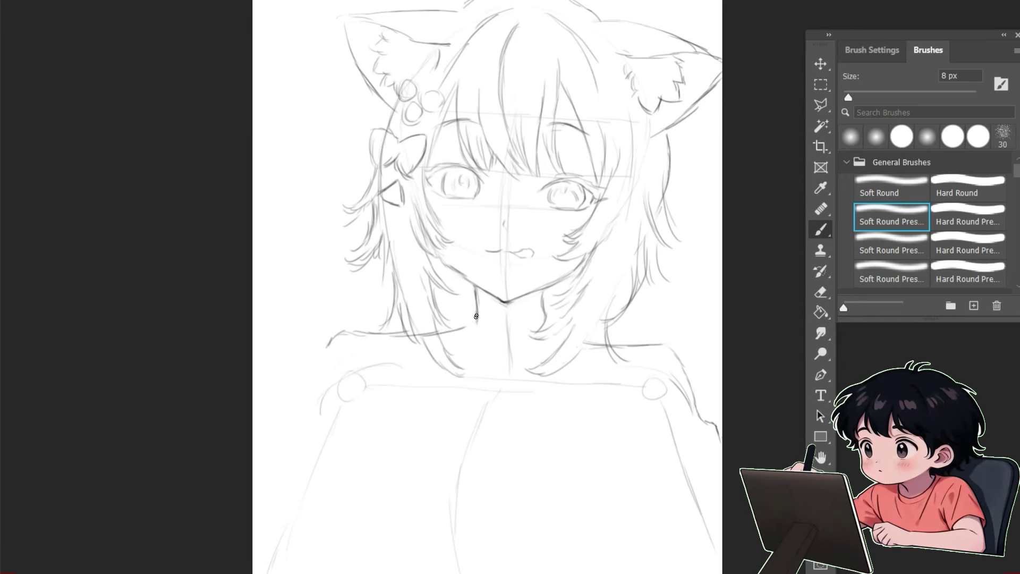
Sketch the pointed shirt collar below the chin and strengthen the curved centre line of the torso.
{"action": "left_click_drag", "start_coordinate": [476, 316], "coordinate": [493, 348]}
{"action": "mouse_move", "coordinate": [528, 339]}
{"action": "left_mouse_down"}
{"action": "mouse_move", "coordinate": [486, 359]}
{"action": "mouse_move", "coordinate": [513, 380]}
{"action": "left_mouse_up"}
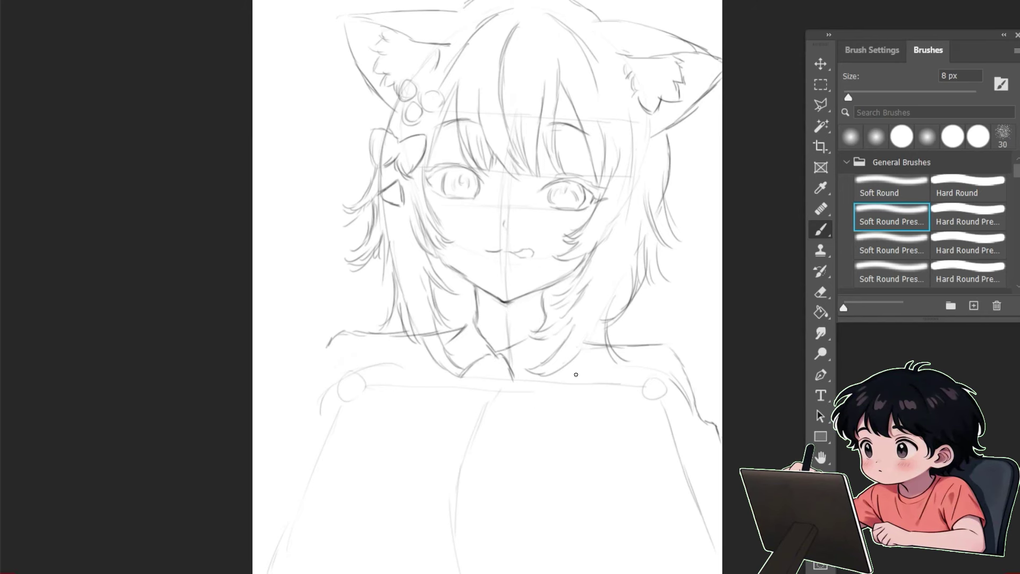
{"action": "left_click_drag", "start_coordinate": [465, 459], "coordinate": [457, 571]}
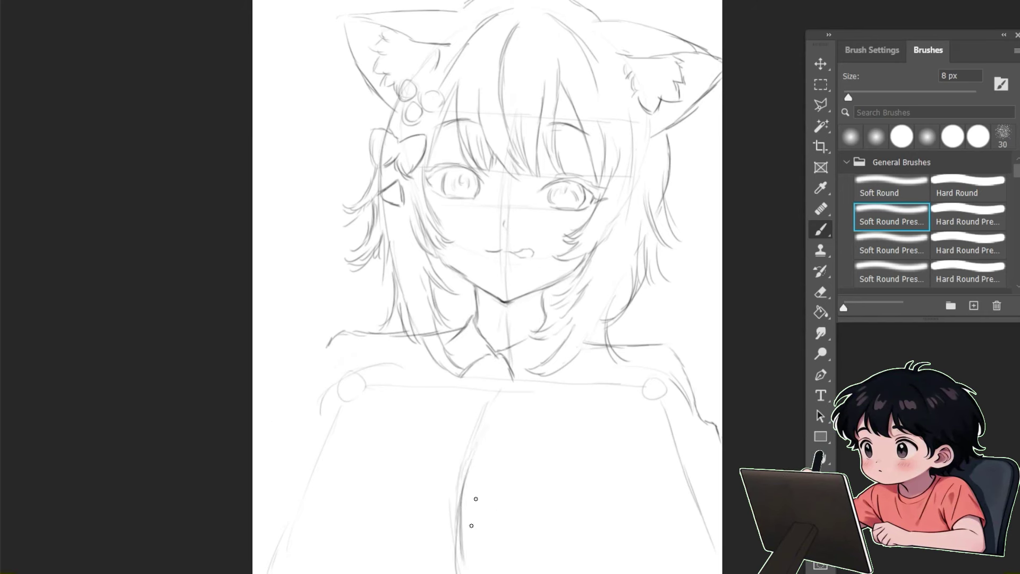
Sketch a round bell at the collar and a large bow spreading to both sides beneath it.
{"action": "mouse_move", "coordinate": [399, 364]}
{"action": "left_mouse_down"}
{"action": "mouse_move", "coordinate": [513, 388]}
{"action": "mouse_move", "coordinate": [473, 367]}
{"action": "mouse_move", "coordinate": [593, 396]}
{"action": "left_mouse_up"}
{"action": "left_click_drag", "start_coordinate": [471, 414], "coordinate": [403, 456]}
{"action": "left_click_drag", "start_coordinate": [373, 423], "coordinate": [396, 461]}
{"action": "mouse_move", "coordinate": [486, 423]}
{"action": "left_mouse_down"}
{"action": "mouse_move", "coordinate": [574, 467]}
{"action": "mouse_move", "coordinate": [652, 387]}
{"action": "mouse_move", "coordinate": [721, 462]}
{"action": "left_mouse_up"}
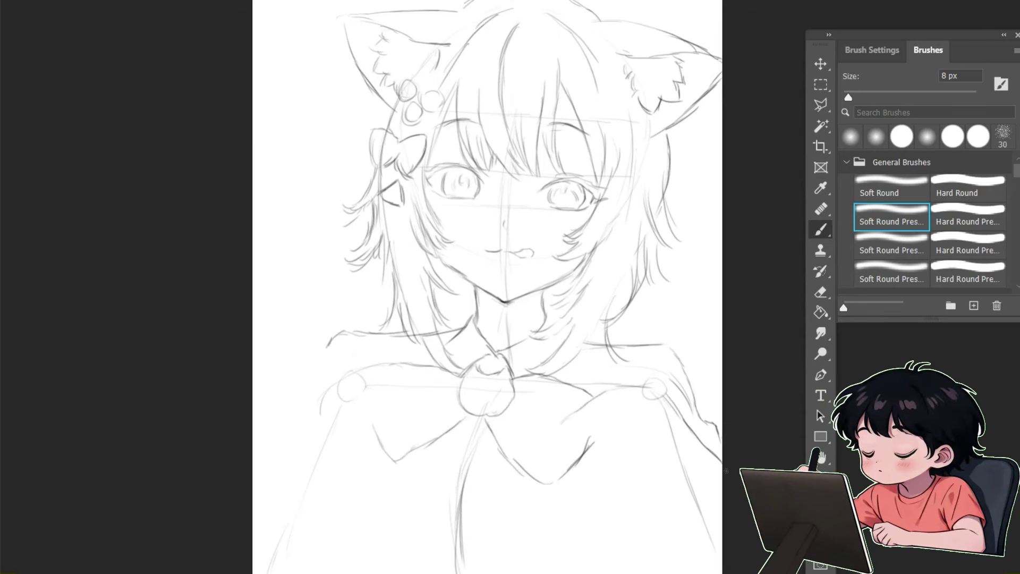
Sketch the right hand pinching the edge of the bow, with its fingers, wrist and forearm.
{"action": "left_click_drag", "start_coordinate": [622, 387], "coordinate": [660, 390]}
{"action": "mouse_move", "coordinate": [574, 420]}
{"action": "left_mouse_down"}
{"action": "mouse_move", "coordinate": [588, 420]}
{"action": "mouse_move", "coordinate": [592, 403]}
{"action": "mouse_move", "coordinate": [598, 421]}
{"action": "left_mouse_up"}
{"action": "mouse_move", "coordinate": [595, 444]}
{"action": "left_mouse_down"}
{"action": "mouse_move", "coordinate": [642, 424]}
{"action": "mouse_move", "coordinate": [645, 444]}
{"action": "mouse_move", "coordinate": [645, 467]}
{"action": "left_mouse_up"}
{"action": "mouse_move", "coordinate": [632, 467]}
{"action": "left_mouse_down"}
{"action": "mouse_move", "coordinate": [704, 486]}
{"action": "mouse_move", "coordinate": [693, 556]}
{"action": "left_mouse_up"}
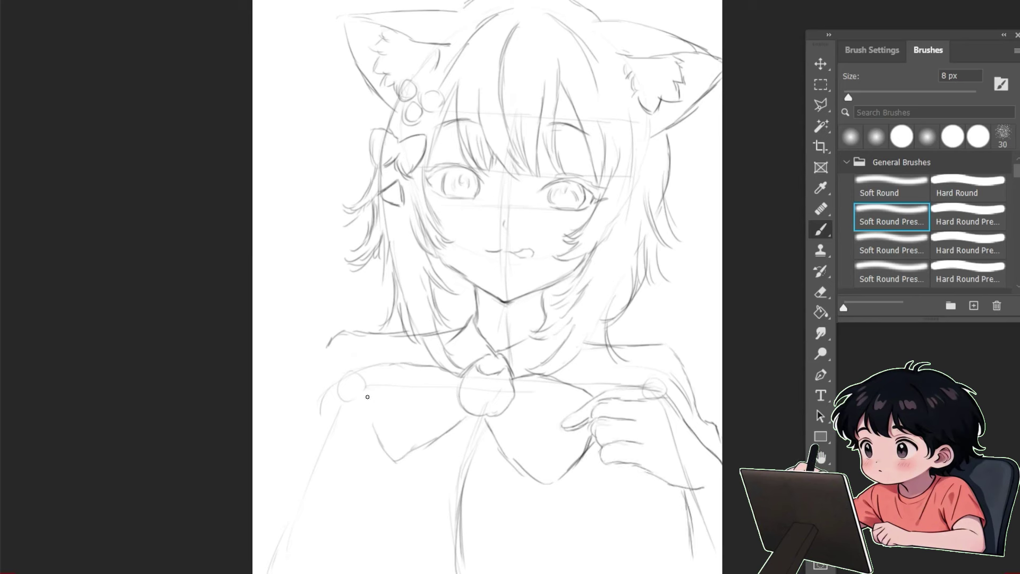
Sketch the left hand holding the other end of the bow, with its fingers, forearm and sleeve edge.
{"action": "mouse_move", "coordinate": [326, 348]}
{"action": "left_mouse_down"}
{"action": "mouse_move", "coordinate": [254, 404]}
{"action": "mouse_move", "coordinate": [390, 366]}
{"action": "mouse_move", "coordinate": [417, 404]}
{"action": "left_mouse_up"}
{"action": "mouse_move", "coordinate": [340, 374]}
{"action": "left_mouse_down"}
{"action": "mouse_move", "coordinate": [378, 406]}
{"action": "mouse_move", "coordinate": [371, 429]}
{"action": "left_mouse_up"}
{"action": "left_click_drag", "start_coordinate": [270, 439], "coordinate": [365, 425]}
{"action": "left_click_drag", "start_coordinate": [279, 441], "coordinate": [256, 502]}
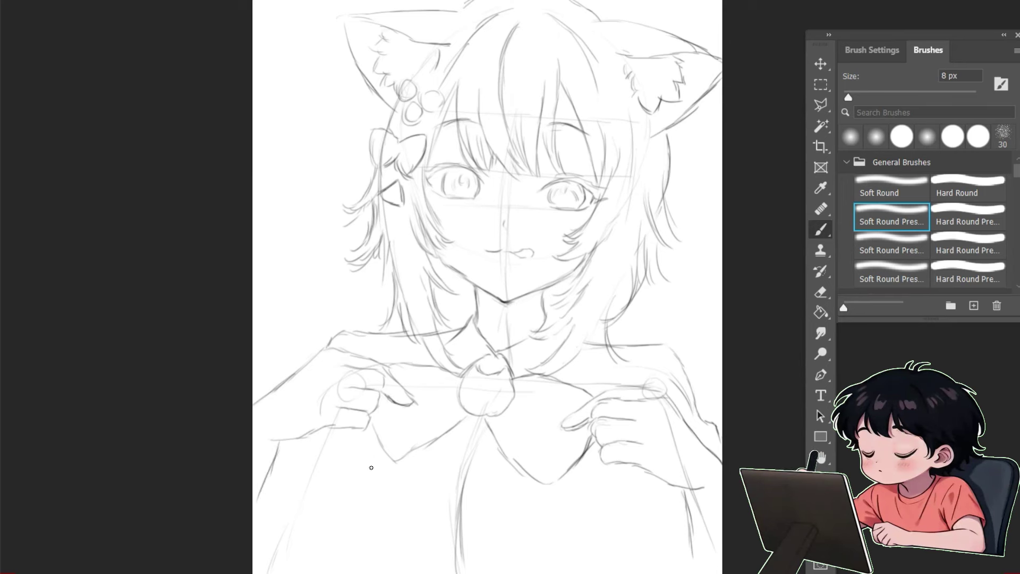
Sketch the chest contours below the bow meeting at a central point, plus a second line along the centre strip.
{"action": "left_click_drag", "start_coordinate": [339, 437], "coordinate": [312, 572]}
{"action": "left_click_drag", "start_coordinate": [374, 451], "coordinate": [425, 551]}
{"action": "mouse_move", "coordinate": [555, 478]}
{"action": "left_mouse_down"}
{"action": "mouse_move", "coordinate": [492, 554]}
{"action": "mouse_move", "coordinate": [455, 572]}
{"action": "left_mouse_up"}
{"action": "left_click_drag", "start_coordinate": [420, 547], "coordinate": [458, 572]}
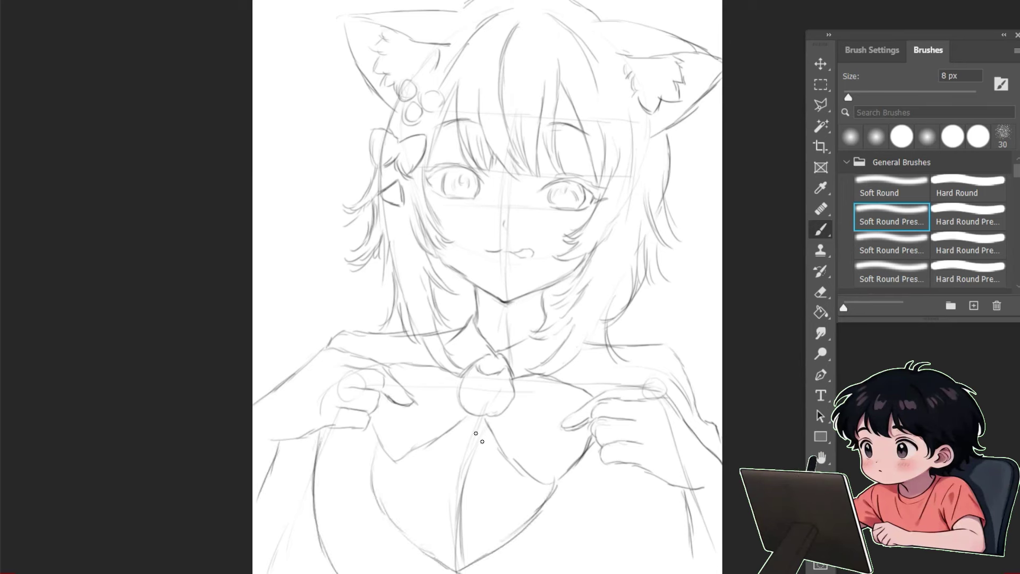
{"action": "left_click_drag", "start_coordinate": [456, 425], "coordinate": [440, 547]}
Sketch the fabric folds around the collar and shoulders and add a band across the bell.
{"action": "left_click_drag", "start_coordinate": [568, 364], "coordinate": [586, 398]}
{"action": "left_click_drag", "start_coordinate": [587, 346], "coordinate": [625, 378]}
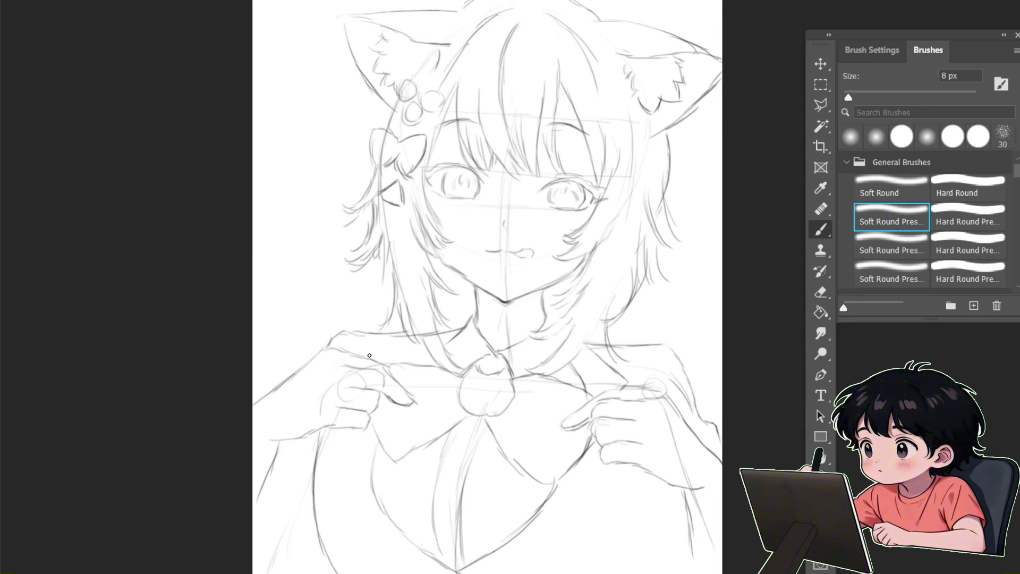
{"action": "left_click_drag", "start_coordinate": [371, 355], "coordinate": [419, 339]}
{"action": "left_click_drag", "start_coordinate": [645, 387], "coordinate": [671, 355]}
{"action": "left_click_drag", "start_coordinate": [672, 384], "coordinate": [687, 404]}
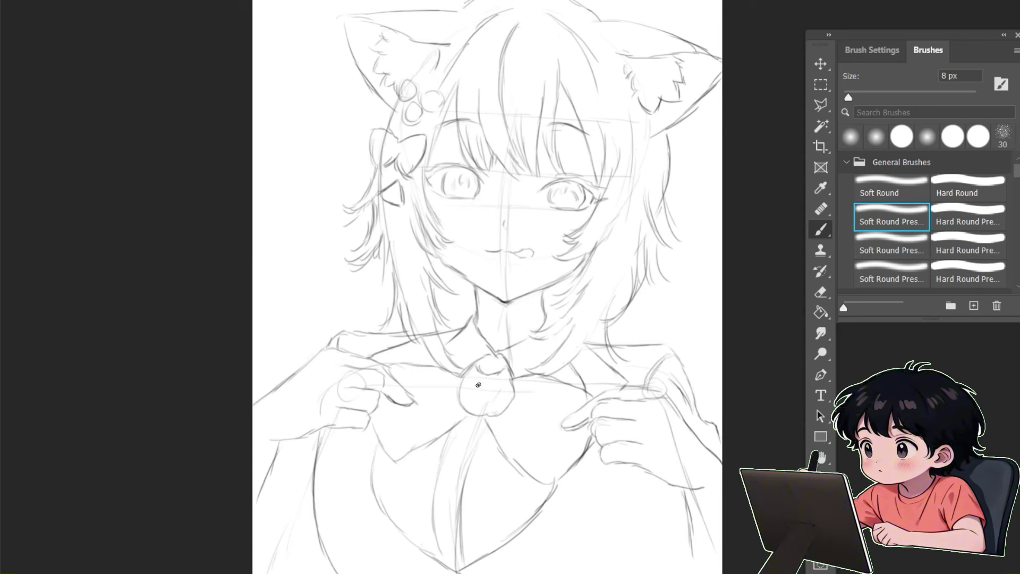
{"action": "left_click_drag", "start_coordinate": [461, 390], "coordinate": [512, 394]}
Sketch the garment's side lines down the torso and the wavy sleeve edge beneath the right hand.
{"action": "left_click_drag", "start_coordinate": [630, 467], "coordinate": [598, 554]}
{"action": "left_click_drag", "start_coordinate": [587, 460], "coordinate": [582, 573]}
{"action": "left_click_drag", "start_coordinate": [601, 540], "coordinate": [592, 573]}
{"action": "mouse_move", "coordinate": [628, 473]}
{"action": "left_mouse_down"}
{"action": "mouse_move", "coordinate": [640, 547]}
{"action": "mouse_move", "coordinate": [645, 515]}
{"action": "left_mouse_up"}
{"action": "left_click_drag", "start_coordinate": [372, 429], "coordinate": [340, 573]}
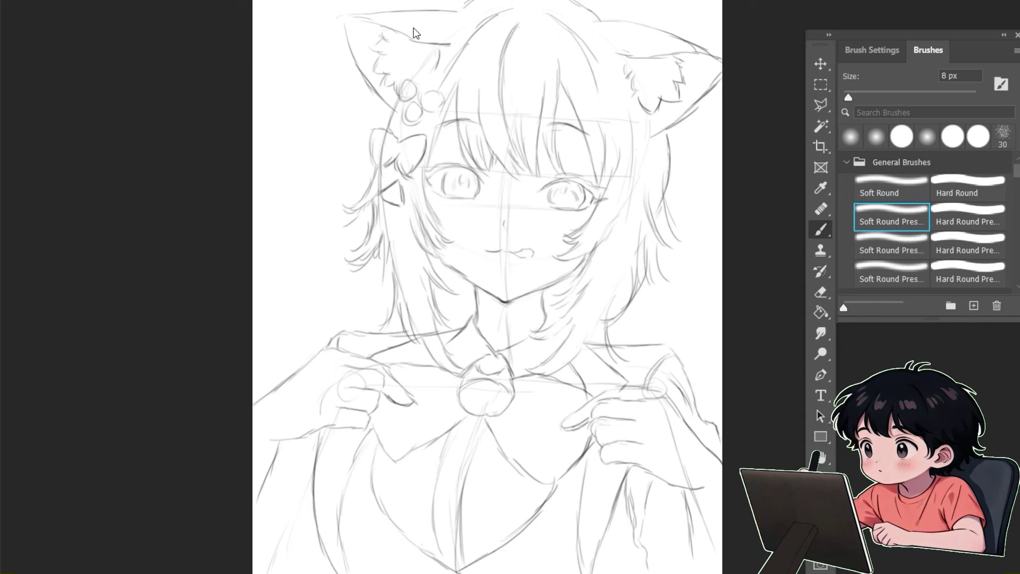
Sketch the waist contours under the chest and extend the hanging fabric lines beside the torso.
{"action": "left_click_drag", "start_coordinate": [593, 510], "coordinate": [588, 465]}
{"action": "left_click_drag", "start_coordinate": [334, 492], "coordinate": [354, 556]}
{"action": "left_click_drag", "start_coordinate": [637, 525], "coordinate": [628, 569]}
{"action": "left_click_drag", "start_coordinate": [645, 530], "coordinate": [664, 568]}
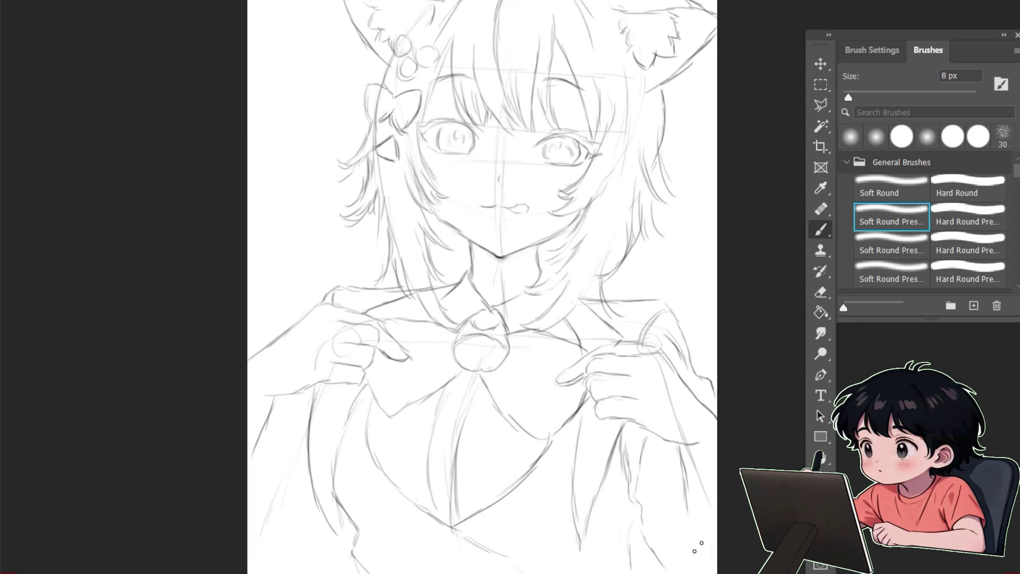
Sketch the draped sleeve folds hanging below both forearms.
{"action": "left_click_drag", "start_coordinate": [659, 455], "coordinate": [691, 512]}
{"action": "mouse_move", "coordinate": [303, 500]}
{"action": "left_mouse_down"}
{"action": "mouse_move", "coordinate": [315, 572]}
{"action": "mouse_move", "coordinate": [310, 518]}
{"action": "left_mouse_up"}
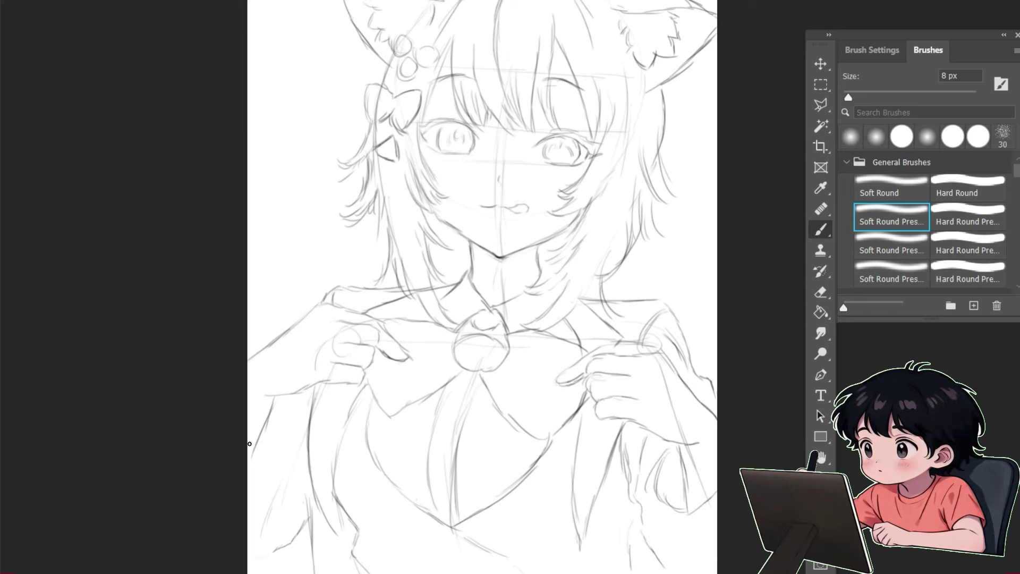
{"action": "left_click_drag", "start_coordinate": [276, 396], "coordinate": [294, 452]}
{"action": "mouse_move", "coordinate": [282, 453]}
{"action": "left_mouse_down"}
{"action": "mouse_move", "coordinate": [298, 499]}
{"action": "mouse_move", "coordinate": [286, 485]}
{"action": "left_mouse_up"}
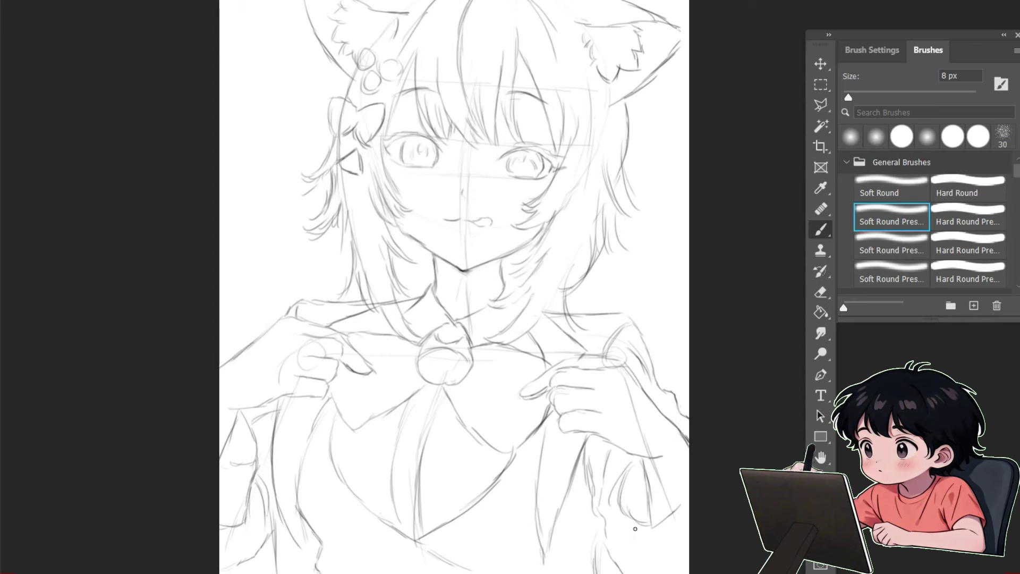
Ink the jawline from both cheeks to the chin over the faded sketch with the 5 px hard round pressure brush.
{"action": "scroll", "coordinate": [641, 338], "scroll_direction": "up", "scroll_amount": 3}
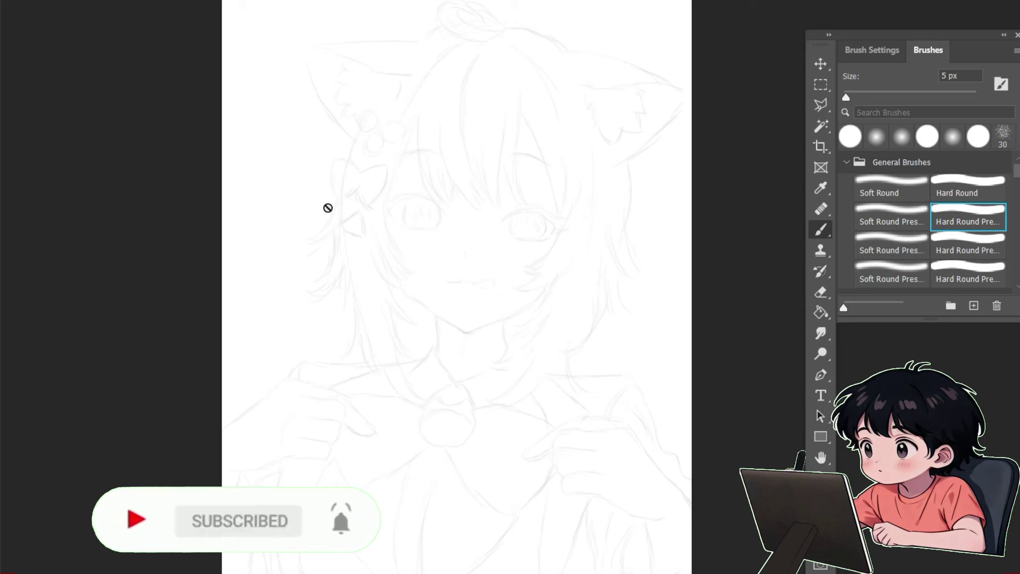
{"action": "left_click_drag", "start_coordinate": [405, 290], "coordinate": [461, 329]}
{"action": "key", "text": "ctrl+z"}
{"action": "left_click_drag", "start_coordinate": [402, 287], "coordinate": [448, 322]}
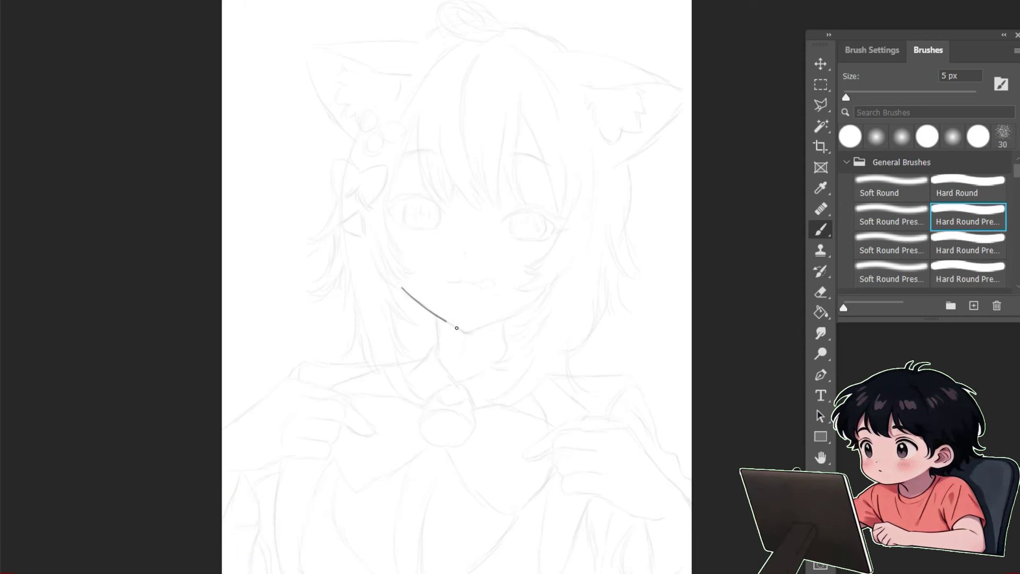
{"action": "left_click_drag", "start_coordinate": [537, 301], "coordinate": [469, 332]}
{"action": "key", "text": "ctrl+z"}
{"action": "left_click_drag", "start_coordinate": [550, 284], "coordinate": [468, 333]}
Ink the inner edge of the left face-framing lock, curving from the forehead to feathered tips at the cheek.
{"action": "left_click_drag", "start_coordinate": [421, 114], "coordinate": [396, 254]}
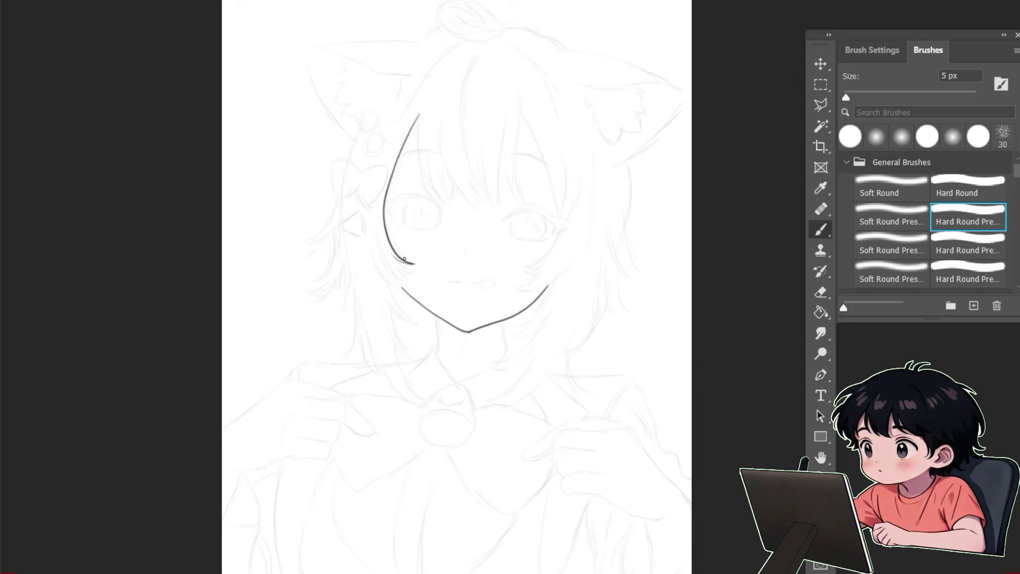
{"action": "key", "text": "ctrl+z"}
{"action": "mouse_move", "coordinate": [419, 109]}
{"action": "left_mouse_down"}
{"action": "mouse_move", "coordinate": [392, 228]}
{"action": "mouse_move", "coordinate": [416, 272]}
{"action": "left_mouse_up"}
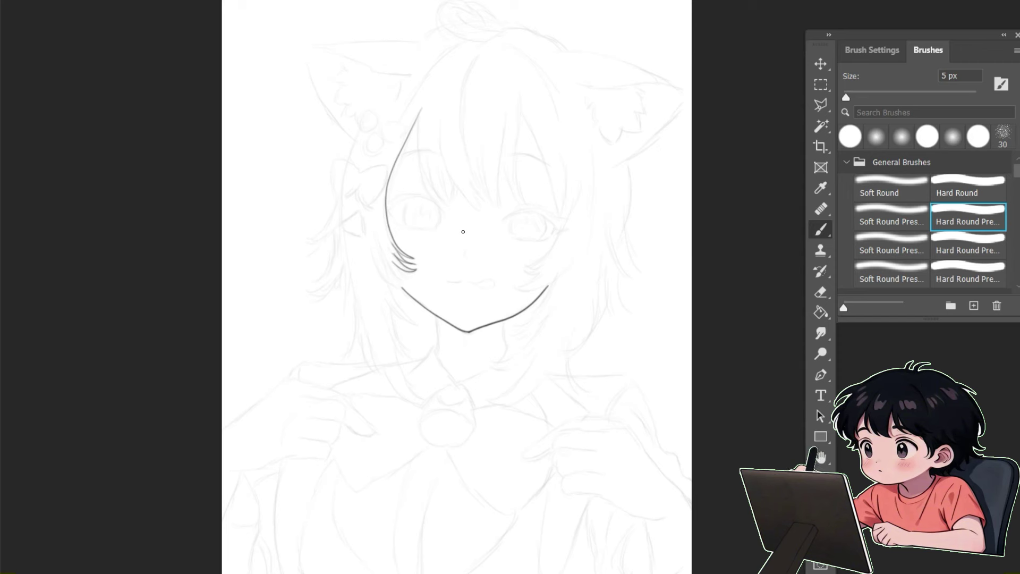
Ink the jagged inner strands and pointed lower tips of the left side lock down to the collar.
{"action": "mouse_move", "coordinate": [381, 252]}
{"action": "left_mouse_down"}
{"action": "mouse_move", "coordinate": [410, 281]}
{"action": "mouse_move", "coordinate": [405, 296]}
{"action": "left_mouse_up"}
{"action": "key", "text": "ctrl+z"}
{"action": "left_click_drag", "start_coordinate": [388, 280], "coordinate": [421, 325]}
{"action": "left_click_drag", "start_coordinate": [388, 300], "coordinate": [430, 399]}
{"action": "key", "text": "ctrl+z"}
{"action": "mouse_move", "coordinate": [381, 360]}
{"action": "left_mouse_down"}
{"action": "mouse_move", "coordinate": [401, 394]}
{"action": "mouse_move", "coordinate": [430, 401]}
{"action": "left_mouse_up"}
{"action": "left_click_drag", "start_coordinate": [369, 340], "coordinate": [388, 378]}
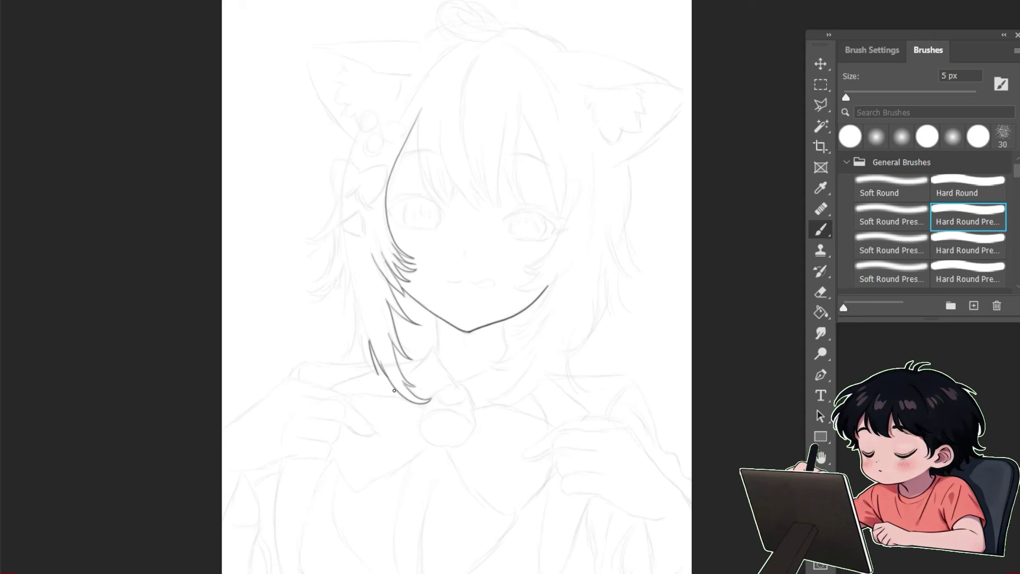
Ink the outer edge of the left side hair, with flicked tufts rising toward the bow clip.
{"action": "mouse_move", "coordinate": [359, 318]}
{"action": "left_mouse_down"}
{"action": "mouse_move", "coordinate": [389, 389]}
{"action": "mouse_move", "coordinate": [345, 358]}
{"action": "left_mouse_up"}
{"action": "left_click_drag", "start_coordinate": [348, 279], "coordinate": [341, 328]}
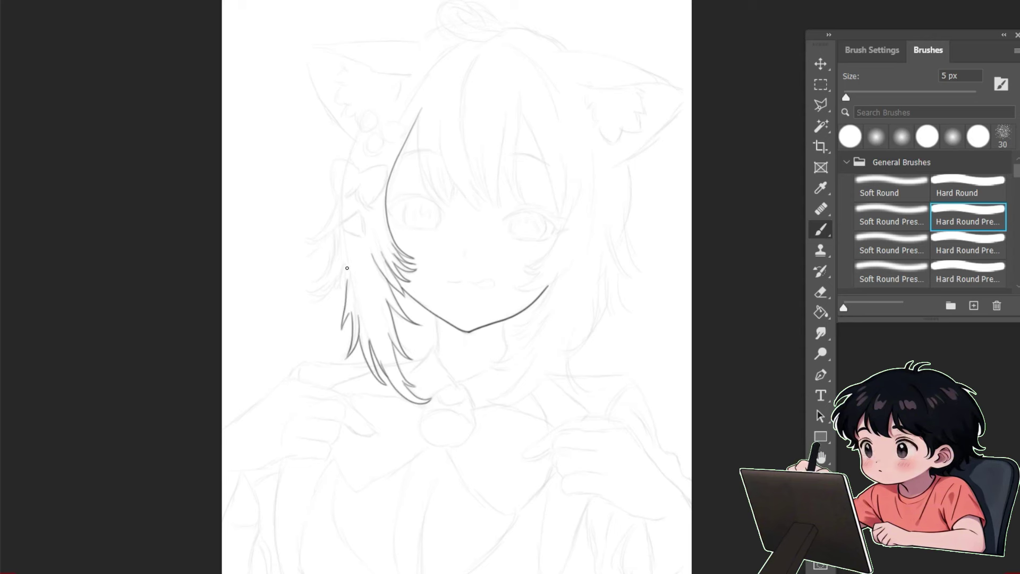
{"action": "mouse_move", "coordinate": [348, 258]}
{"action": "left_mouse_down"}
{"action": "mouse_move", "coordinate": [334, 302]}
{"action": "mouse_move", "coordinate": [307, 292]}
{"action": "left_mouse_up"}
{"action": "left_click_drag", "start_coordinate": [336, 231], "coordinate": [314, 282]}
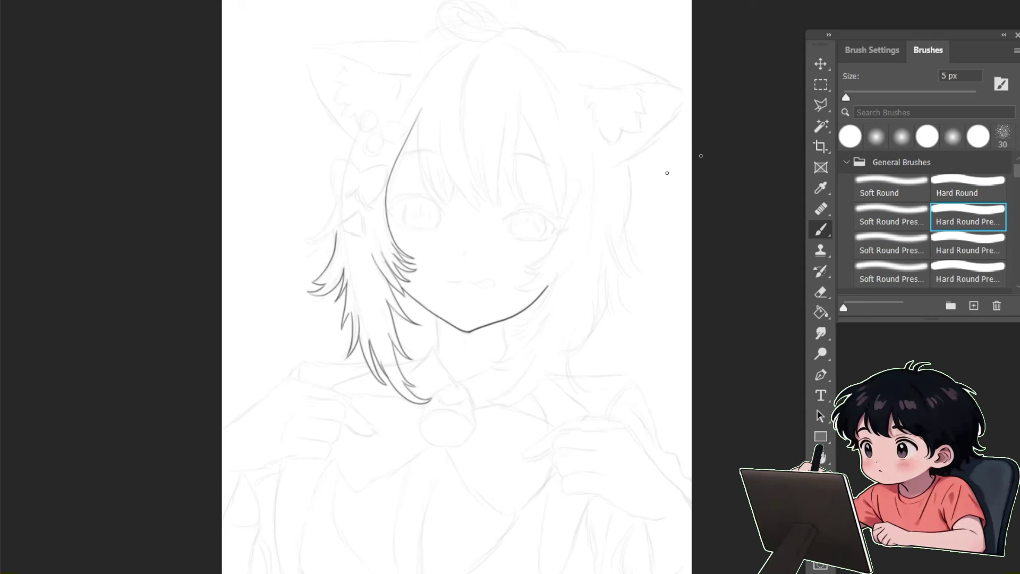
{"action": "mouse_move", "coordinate": [339, 194]}
{"action": "left_mouse_down"}
{"action": "mouse_move", "coordinate": [303, 235]}
{"action": "mouse_move", "coordinate": [324, 237]}
{"action": "left_mouse_up"}
Ink the hair bow, the triangular clip below it and the three-circle clip above it.
{"action": "left_click_drag", "start_coordinate": [336, 161], "coordinate": [355, 198]}
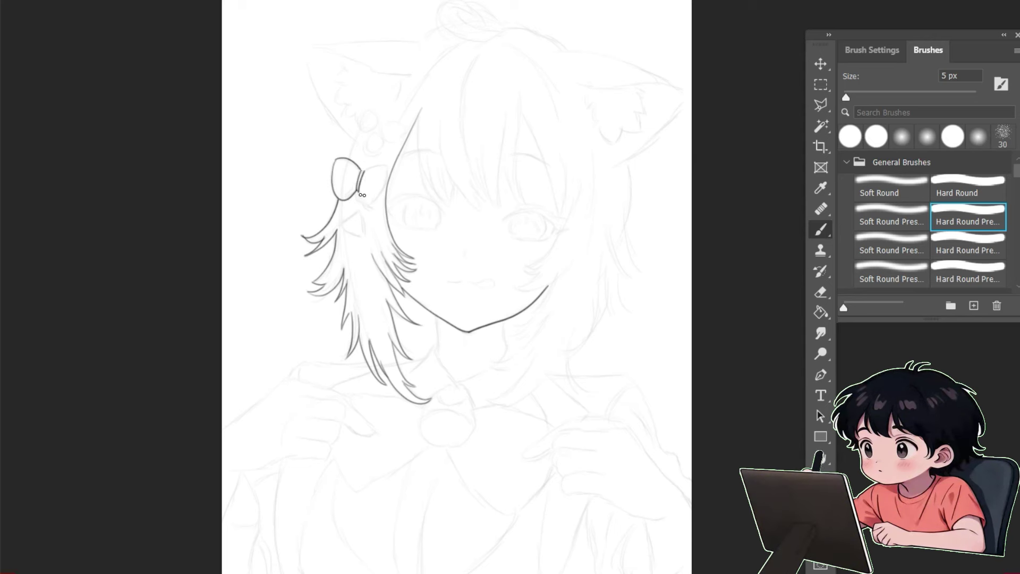
{"action": "left_click_drag", "start_coordinate": [380, 165], "coordinate": [366, 235]}
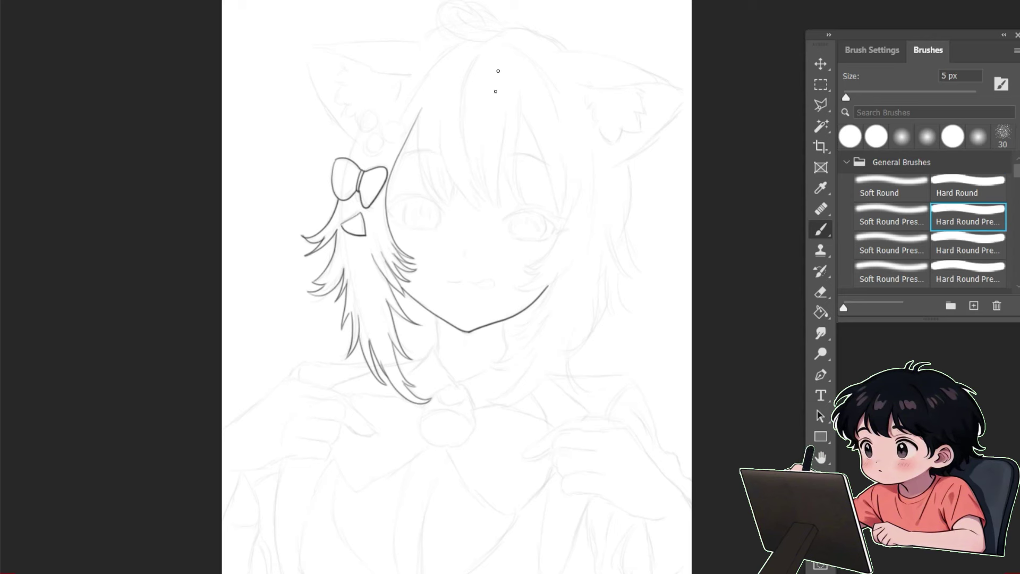
{"action": "left_click_drag", "start_coordinate": [372, 130], "coordinate": [402, 124]}
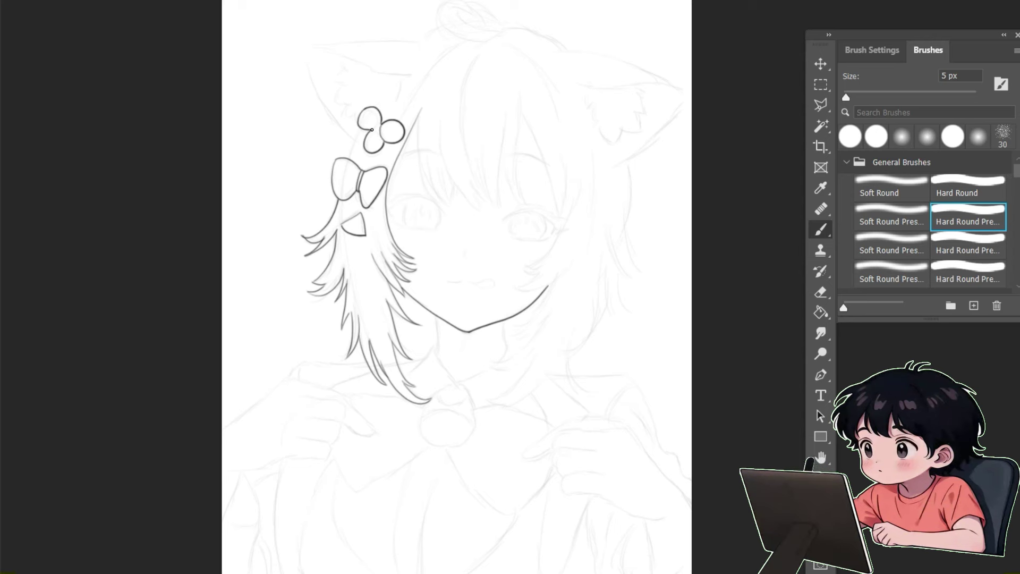
Ink the outer edge of the left cat ear and the outlines of both eyes with lashes and irises.
{"action": "left_click_drag", "start_coordinate": [306, 45], "coordinate": [354, 142]}
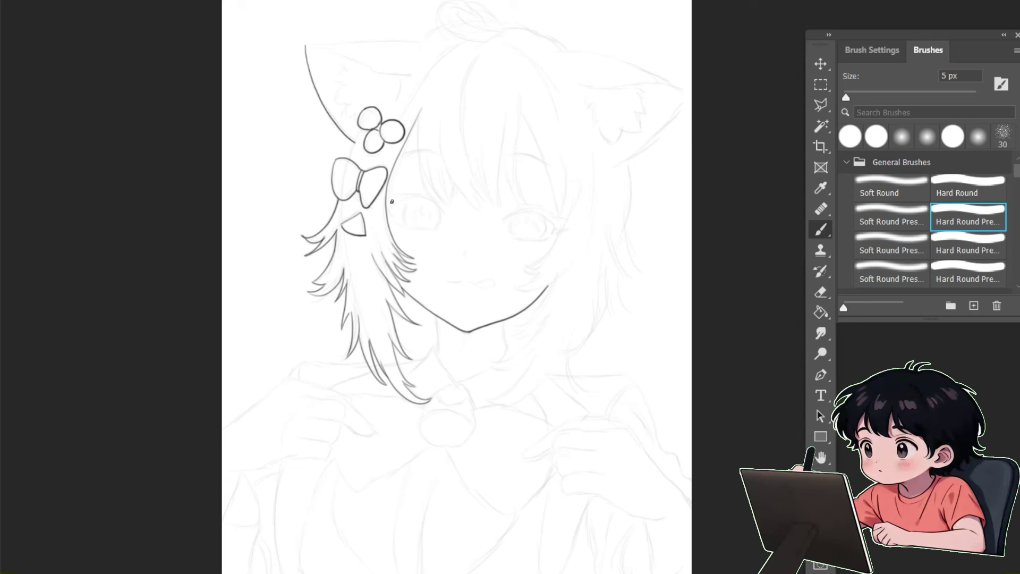
{"action": "left_click_drag", "start_coordinate": [416, 200], "coordinate": [448, 218]}
{"action": "key", "text": "ctrl+z"}
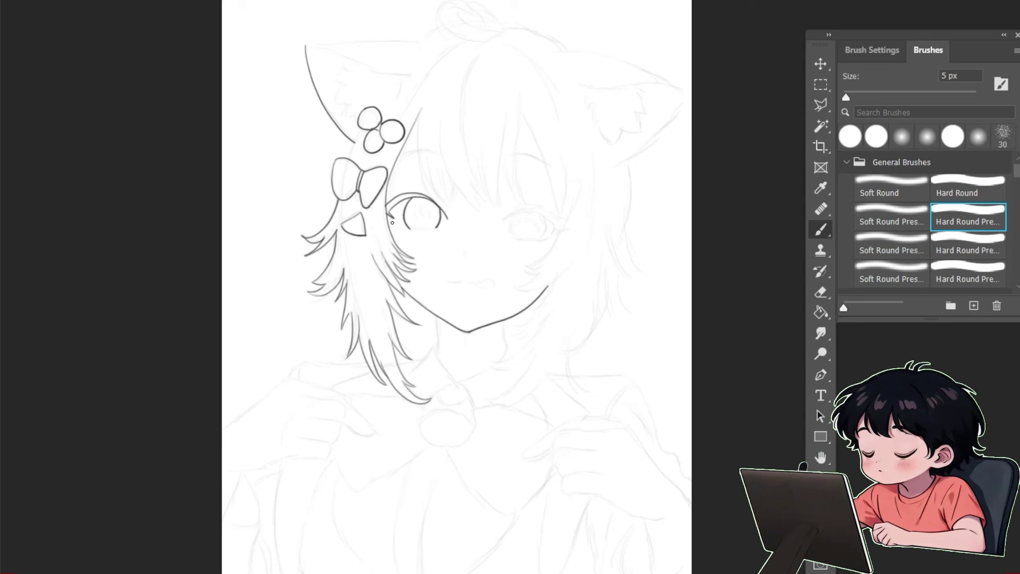
{"action": "mouse_move", "coordinate": [514, 227]}
{"action": "left_mouse_down"}
{"action": "mouse_move", "coordinate": [553, 228]}
{"action": "mouse_move", "coordinate": [542, 210]}
{"action": "mouse_move", "coordinate": [572, 224]}
{"action": "mouse_move", "coordinate": [517, 240]}
{"action": "mouse_move", "coordinate": [552, 237]}
{"action": "left_mouse_up"}
Ink the left section of the bangs, with pointed strands falling above the left eye toward the nose bridge.
{"action": "left_click_drag", "start_coordinate": [421, 109], "coordinate": [423, 170]}
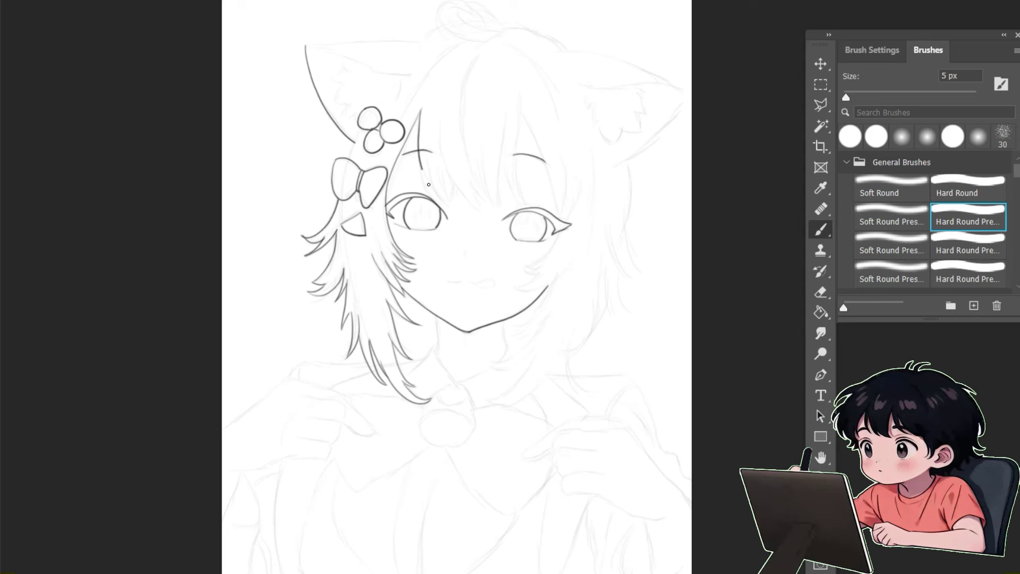
{"action": "key", "text": "ctrl+z"}
{"action": "mouse_move", "coordinate": [422, 108]}
{"action": "left_mouse_down"}
{"action": "mouse_move", "coordinate": [431, 194]}
{"action": "mouse_move", "coordinate": [447, 207]}
{"action": "left_mouse_up"}
{"action": "left_click_drag", "start_coordinate": [433, 173], "coordinate": [455, 206]}
{"action": "mouse_move", "coordinate": [439, 136]}
{"action": "left_mouse_down"}
{"action": "mouse_move", "coordinate": [481, 207]}
{"action": "mouse_move", "coordinate": [453, 214]}
{"action": "left_mouse_up"}
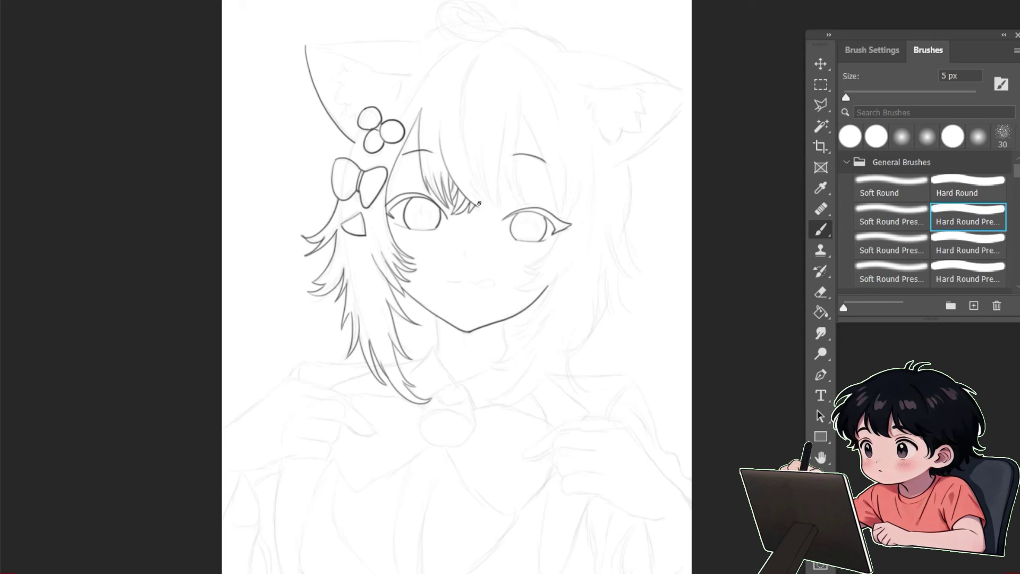
{"action": "left_click_drag", "start_coordinate": [463, 171], "coordinate": [491, 212]}
Ink the long central bang strands and the right bangs, tapering to points around the right eye.
{"action": "left_click_drag", "start_coordinate": [476, 58], "coordinate": [493, 205]}
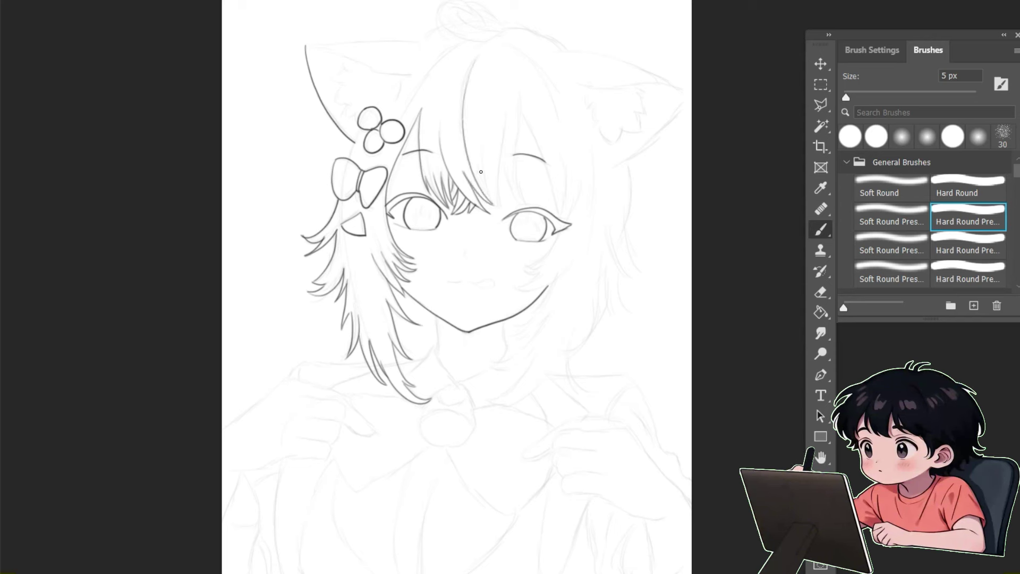
{"action": "left_click_drag", "start_coordinate": [481, 143], "coordinate": [498, 207]}
{"action": "left_click_drag", "start_coordinate": [506, 101], "coordinate": [501, 206]}
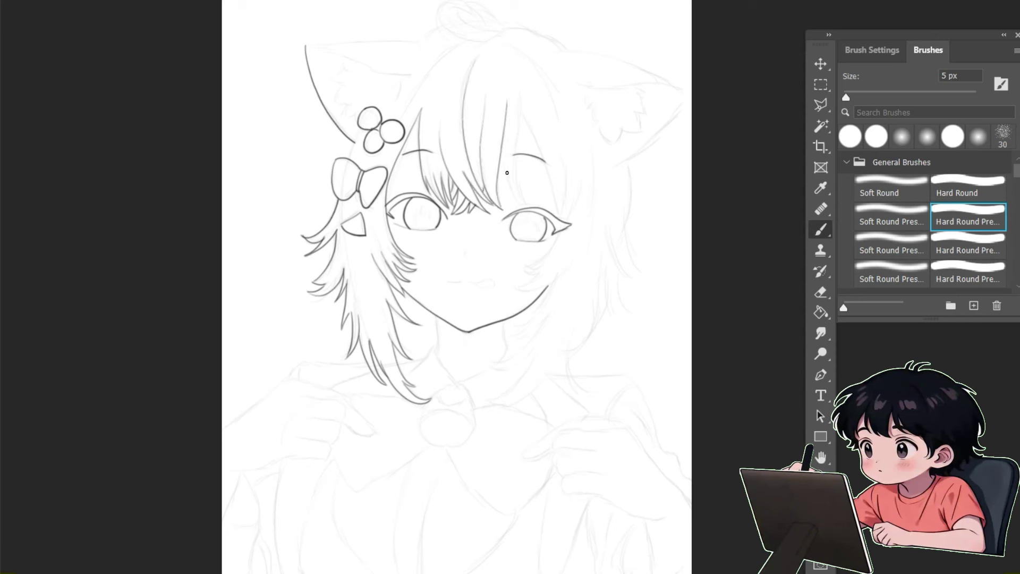
{"action": "mouse_move", "coordinate": [520, 94]}
{"action": "left_mouse_down"}
{"action": "mouse_move", "coordinate": [524, 202]}
{"action": "mouse_move", "coordinate": [564, 219]}
{"action": "left_mouse_up"}
{"action": "left_click_drag", "start_coordinate": [559, 145], "coordinate": [564, 220]}
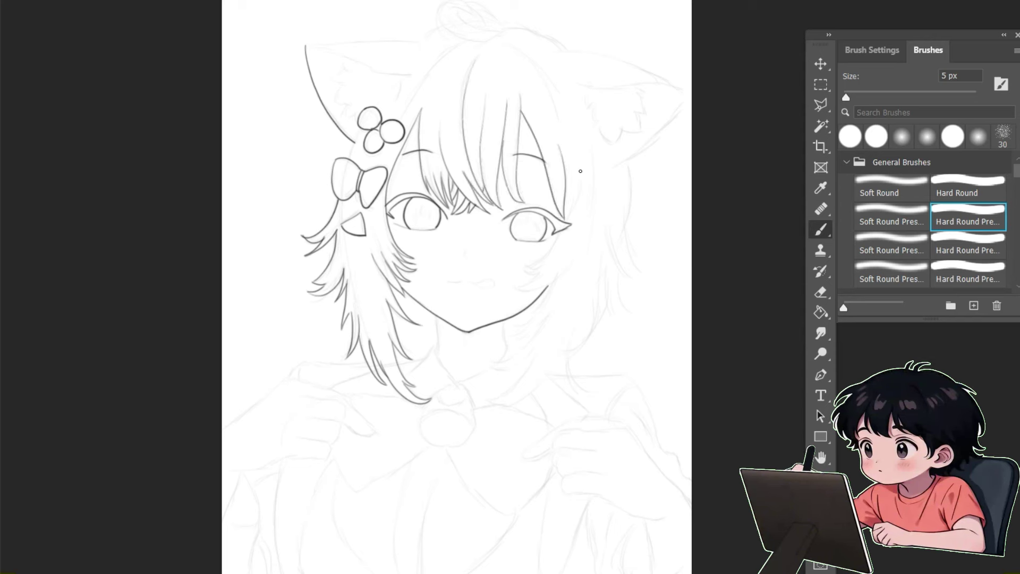
Ink the jagged inner strands of the right side lock and its curved lower tips around the collar and shoulder.
{"action": "left_click_drag", "start_coordinate": [580, 170], "coordinate": [565, 223]}
{"action": "key", "text": "ctrl+z"}
{"action": "mouse_move", "coordinate": [577, 169]}
{"action": "left_mouse_down"}
{"action": "mouse_move", "coordinate": [504, 287]}
{"action": "mouse_move", "coordinate": [521, 325]}
{"action": "mouse_move", "coordinate": [508, 324]}
{"action": "mouse_move", "coordinate": [503, 339]}
{"action": "left_mouse_up"}
{"action": "key", "text": "ctrl+z"}
{"action": "left_click_drag", "start_coordinate": [544, 320], "coordinate": [491, 380]}
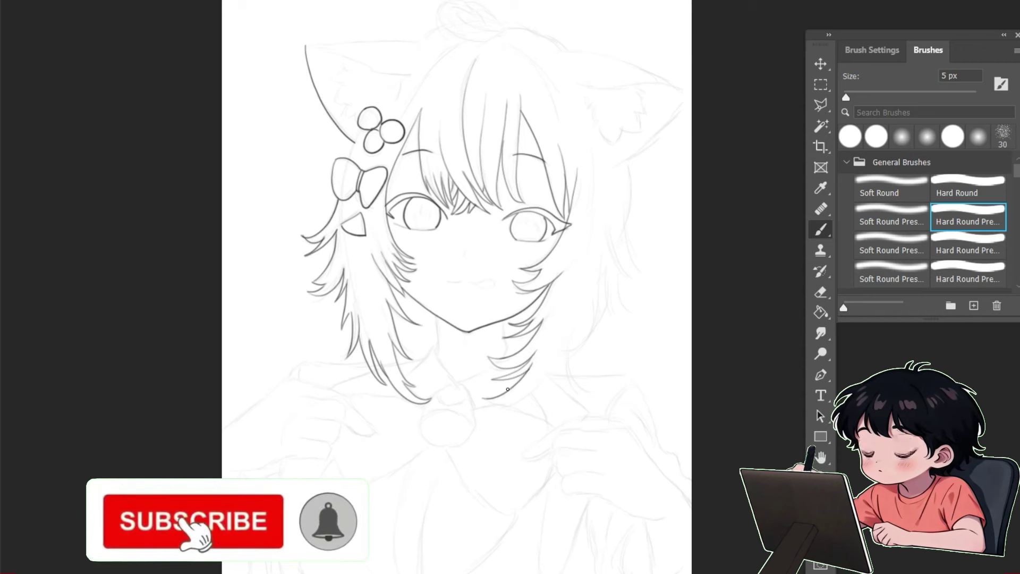
{"action": "left_click_drag", "start_coordinate": [555, 361], "coordinate": [483, 403]}
{"action": "left_click_drag", "start_coordinate": [557, 355], "coordinate": [594, 397]}
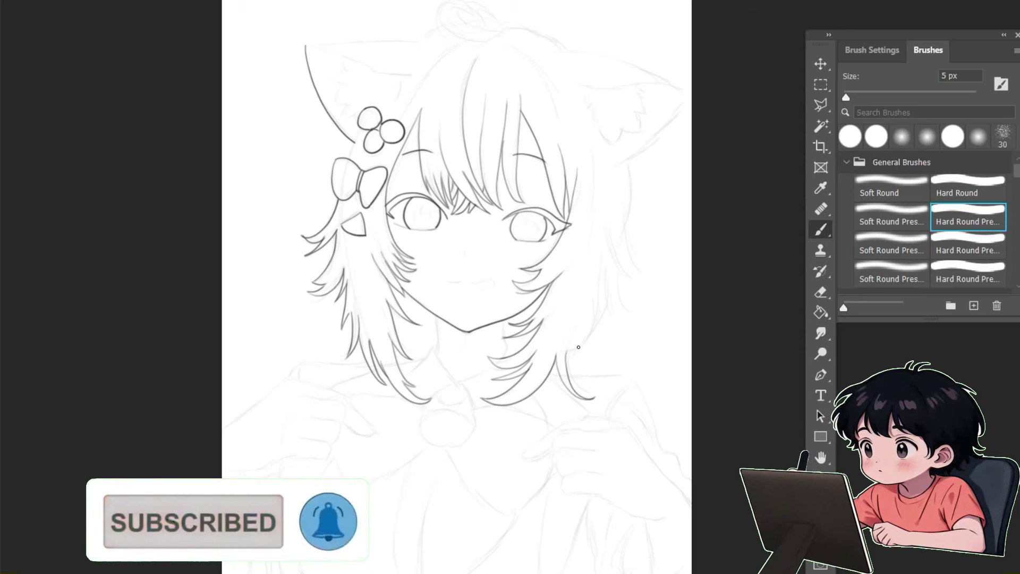
{"action": "left_click_drag", "start_coordinate": [592, 298], "coordinate": [567, 354]}
{"action": "mouse_move", "coordinate": [594, 298]}
{"action": "left_mouse_down"}
{"action": "mouse_move", "coordinate": [591, 333]}
{"action": "mouse_move", "coordinate": [559, 352]}
{"action": "left_mouse_up"}
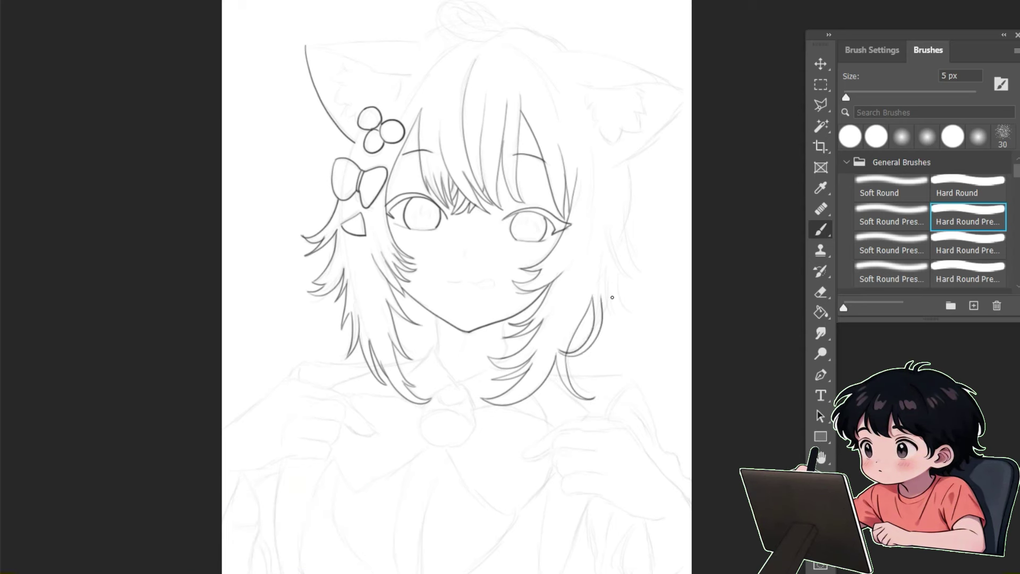
Ink the outer edge of the right side hair, with flicked tufts rising toward the right cat ear.
{"action": "left_click_drag", "start_coordinate": [604, 246], "coordinate": [607, 331]}
{"action": "mouse_move", "coordinate": [607, 280]}
{"action": "left_mouse_down"}
{"action": "mouse_move", "coordinate": [617, 323]}
{"action": "mouse_move", "coordinate": [623, 267]}
{"action": "left_mouse_up"}
{"action": "left_click_drag", "start_coordinate": [604, 218], "coordinate": [633, 276]}
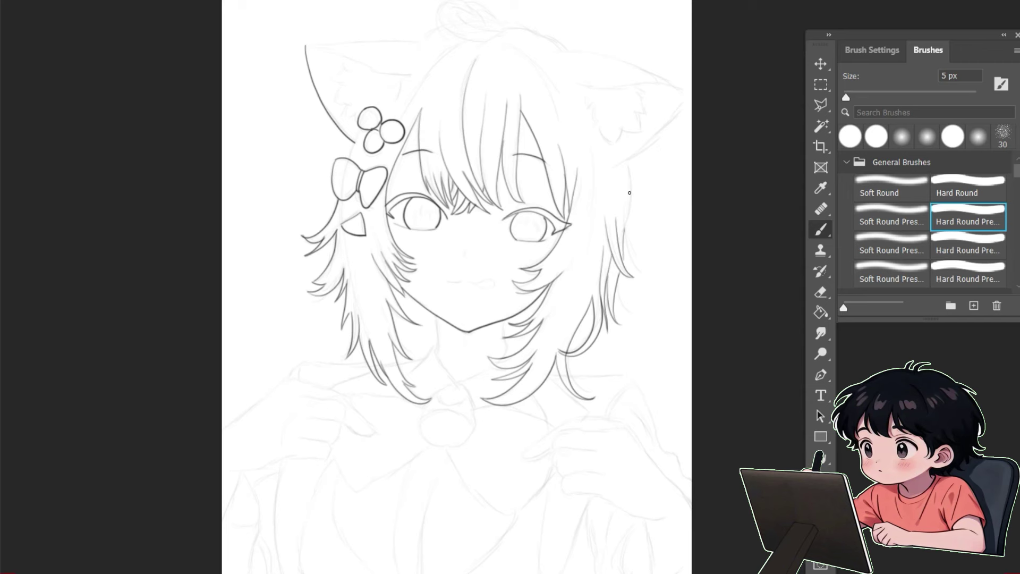
{"action": "mouse_move", "coordinate": [621, 210]}
{"action": "left_mouse_down"}
{"action": "mouse_move", "coordinate": [630, 256]}
{"action": "mouse_move", "coordinate": [642, 261]}
{"action": "left_mouse_up"}
{"action": "key", "text": "ctrl+z"}
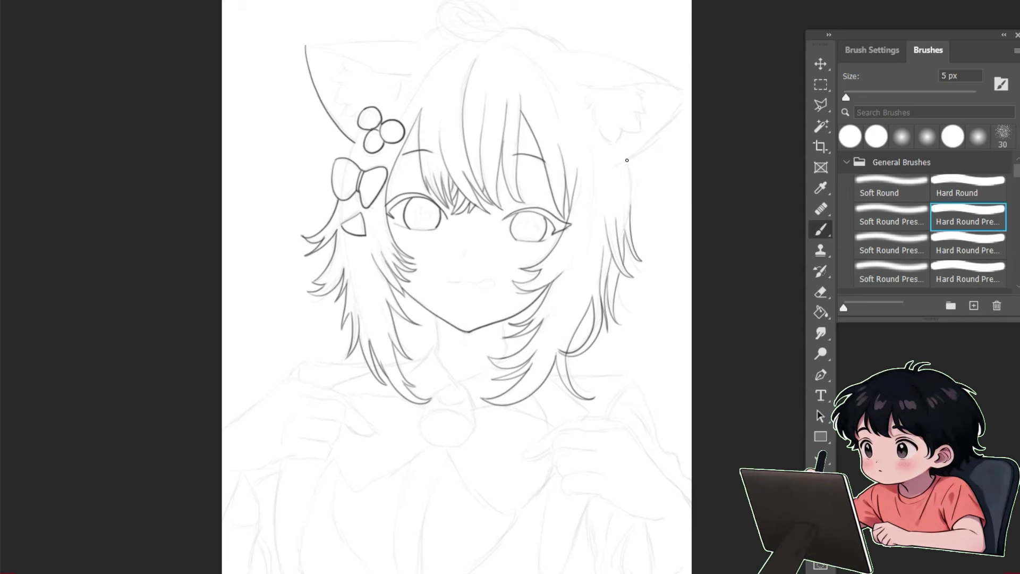
{"action": "left_click_drag", "start_coordinate": [627, 160], "coordinate": [632, 212]}
Ink the remaining outline of both cat ears, including their upper edges and inner fold lines.
{"action": "key", "text": "space"}
{"action": "left_click_drag", "start_coordinate": [556, 303], "coordinate": [509, 407]}
{"action": "left_click_drag", "start_coordinate": [643, 200], "coordinate": [564, 274]}
{"action": "left_click_drag", "start_coordinate": [518, 155], "coordinate": [644, 200]}
{"action": "left_click_drag", "start_coordinate": [528, 186], "coordinate": [642, 199]}
{"action": "mouse_move", "coordinate": [257, 149]}
{"action": "left_mouse_down"}
{"action": "mouse_move", "coordinate": [364, 179]}
{"action": "mouse_move", "coordinate": [400, 147]}
{"action": "mouse_move", "coordinate": [379, 146]}
{"action": "left_mouse_up"}
{"action": "key", "text": "ctrl+z"}
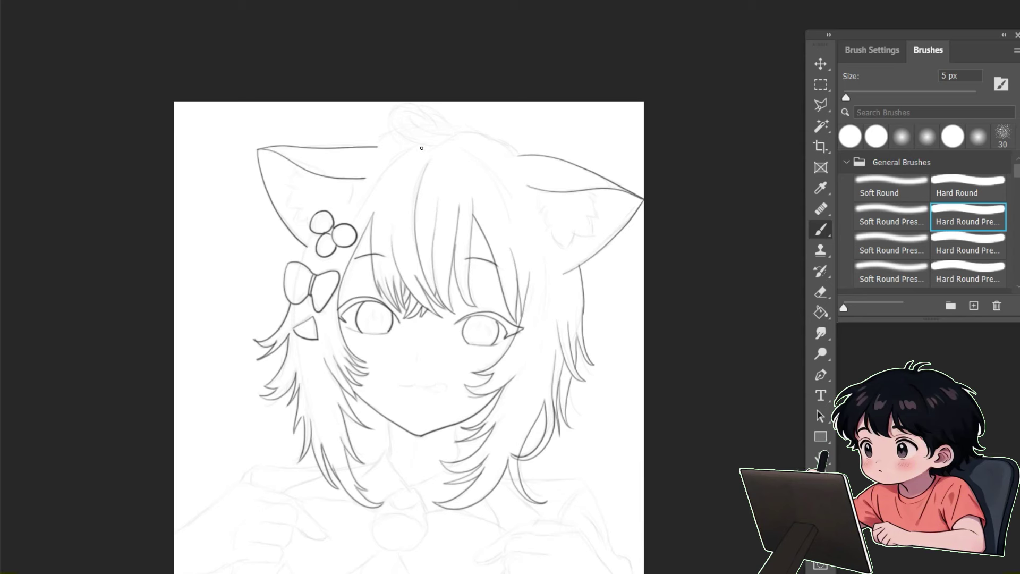
Ink the crown of the head between the ears and the curled tuft of hair on top.
{"action": "left_click_drag", "start_coordinate": [461, 129], "coordinate": [522, 156]}
{"action": "mouse_move", "coordinate": [392, 114]}
{"action": "left_mouse_down"}
{"action": "mouse_move", "coordinate": [455, 138]}
{"action": "mouse_move", "coordinate": [441, 110]}
{"action": "mouse_move", "coordinate": [451, 136]}
{"action": "left_mouse_up"}
{"action": "key", "text": "ctrl+z"}
{"action": "left_click_drag", "start_coordinate": [399, 107], "coordinate": [416, 119]}
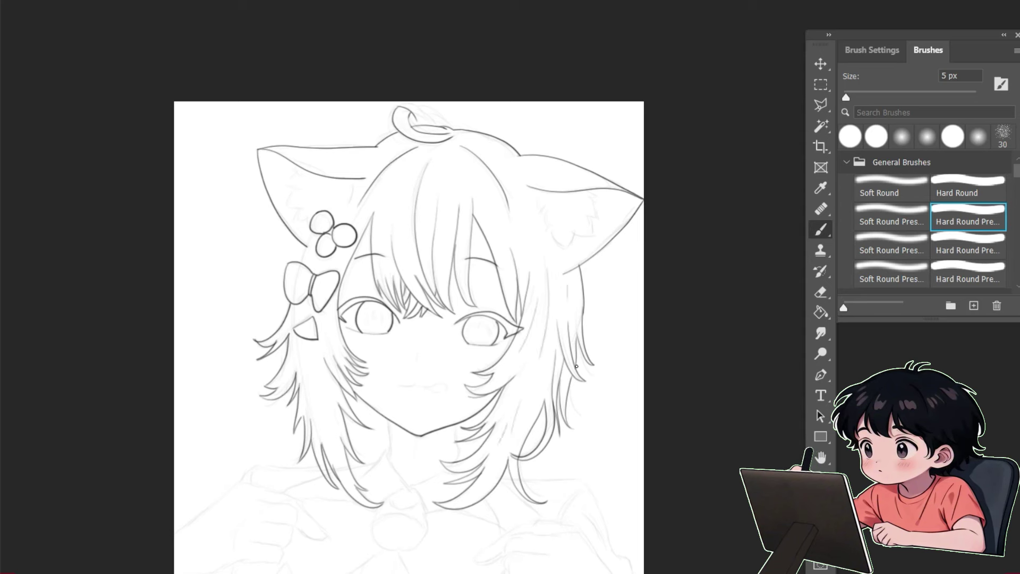
Add thin strand lines inside the left side lock, the bangs and the crown of the hair.
{"action": "left_click_drag", "start_coordinate": [296, 343], "coordinate": [317, 424]}
{"action": "left_click_drag", "start_coordinate": [316, 372], "coordinate": [336, 427]}
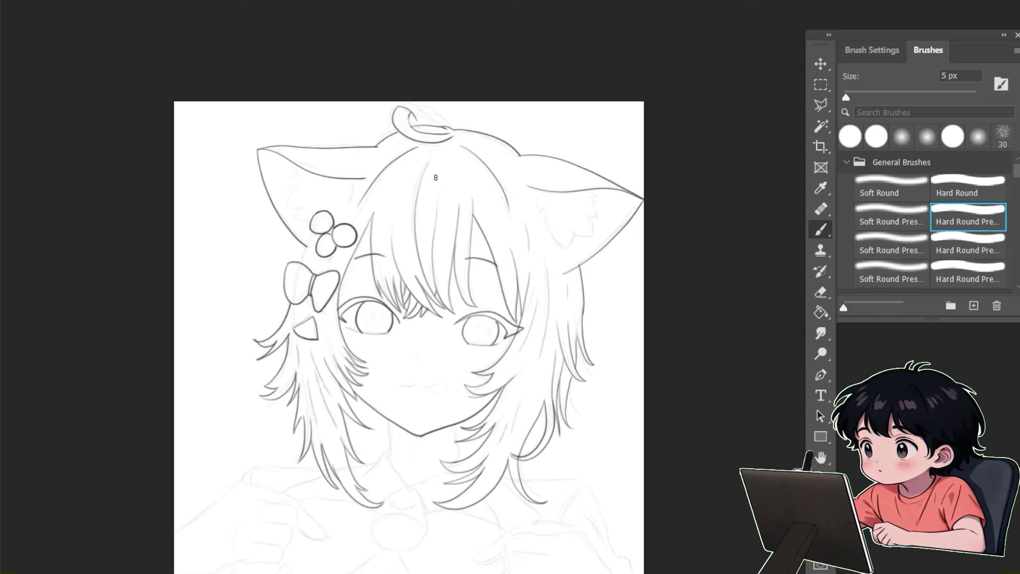
{"action": "left_click_drag", "start_coordinate": [429, 191], "coordinate": [426, 220]}
{"action": "left_click_drag", "start_coordinate": [408, 181], "coordinate": [402, 238]}
{"action": "left_click_drag", "start_coordinate": [387, 205], "coordinate": [382, 263]}
{"action": "left_click_drag", "start_coordinate": [481, 145], "coordinate": [510, 166]}
{"action": "left_click_drag", "start_coordinate": [453, 152], "coordinate": [481, 189]}
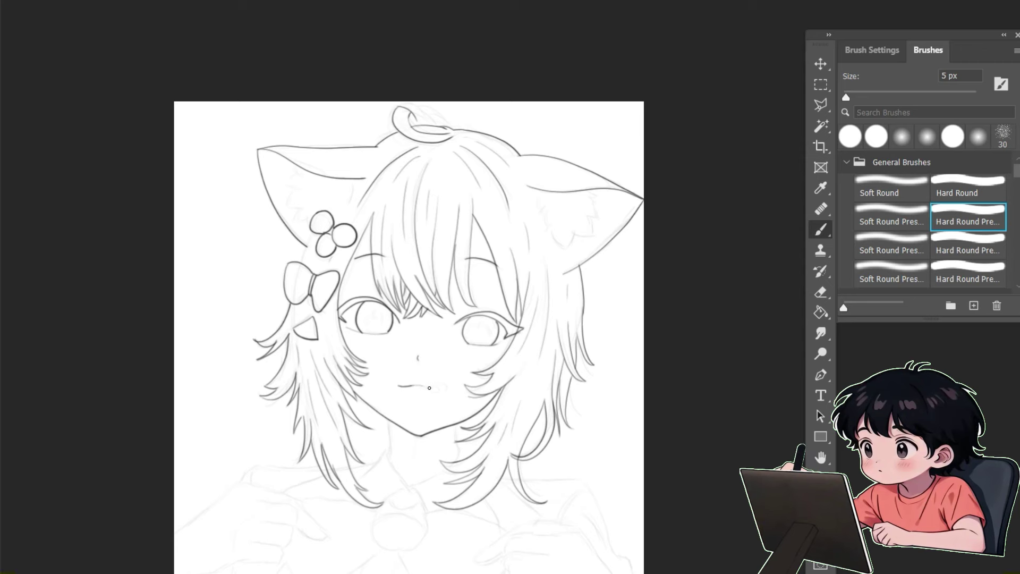
Ink the mouth with its small tongue and the jagged fur tufts inside both cat ears.
{"action": "left_click_drag", "start_coordinate": [414, 385], "coordinate": [430, 386]}
{"action": "mouse_move", "coordinate": [534, 410]}
{"action": "left_mouse_down"}
{"action": "mouse_move", "coordinate": [530, 270]}
{"action": "mouse_move", "coordinate": [520, 392]}
{"action": "left_mouse_up"}
{"action": "left_click_drag", "start_coordinate": [276, 144], "coordinate": [280, 187]}
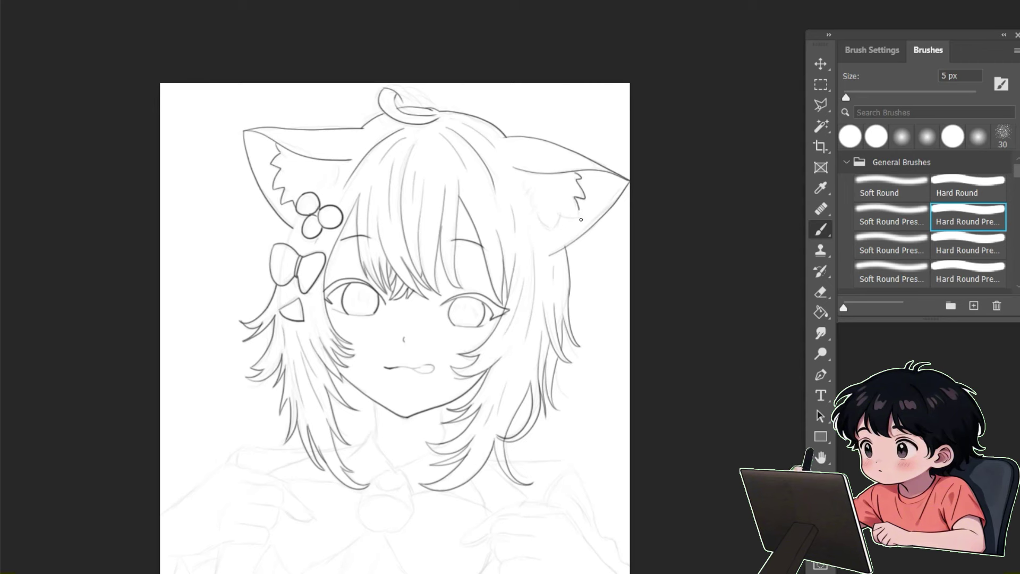
{"action": "mouse_move", "coordinate": [581, 219]}
{"action": "left_mouse_down"}
{"action": "mouse_move", "coordinate": [544, 227]}
{"action": "mouse_move", "coordinate": [525, 180]}
{"action": "left_mouse_up"}
Ink the neck, the shirt collar, the round ornament at the throat and the large chest bow.
{"action": "left_click_drag", "start_coordinate": [574, 388], "coordinate": [611, 281]}
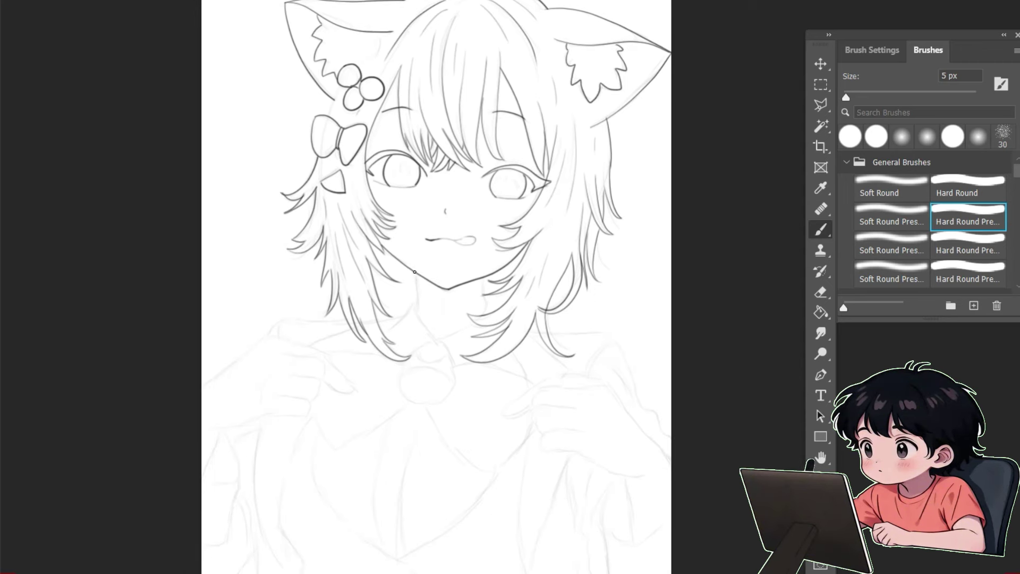
{"action": "left_click_drag", "start_coordinate": [383, 334], "coordinate": [416, 305]}
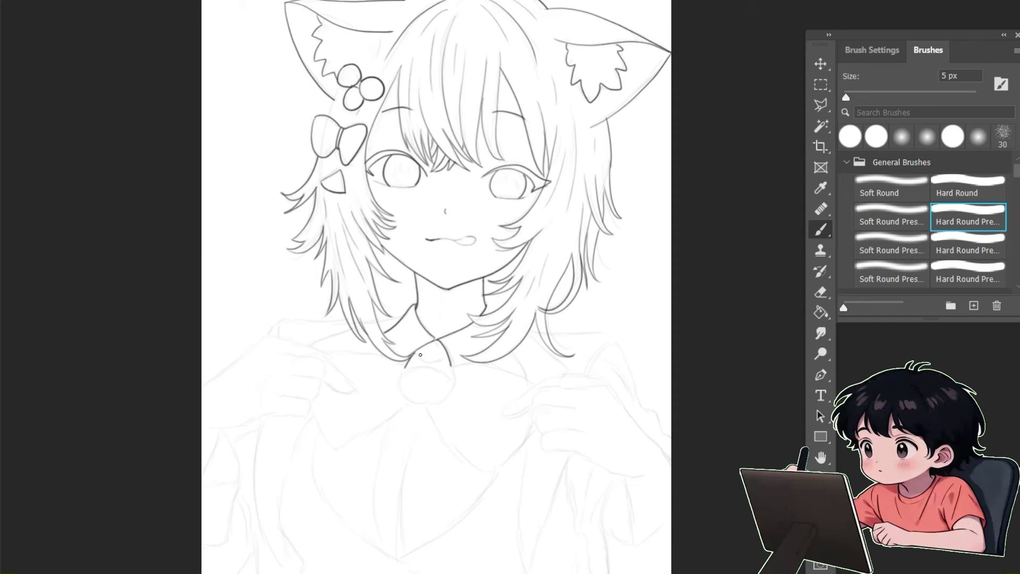
{"action": "mouse_move", "coordinate": [402, 382]}
{"action": "left_mouse_down"}
{"action": "mouse_move", "coordinate": [453, 366]}
{"action": "mouse_move", "coordinate": [536, 383]}
{"action": "left_mouse_up"}
{"action": "mouse_move", "coordinate": [425, 402]}
{"action": "left_mouse_down"}
{"action": "mouse_move", "coordinate": [494, 473]}
{"action": "mouse_move", "coordinate": [537, 425]}
{"action": "left_mouse_up"}
{"action": "left_click_drag", "start_coordinate": [309, 408], "coordinate": [405, 411]}
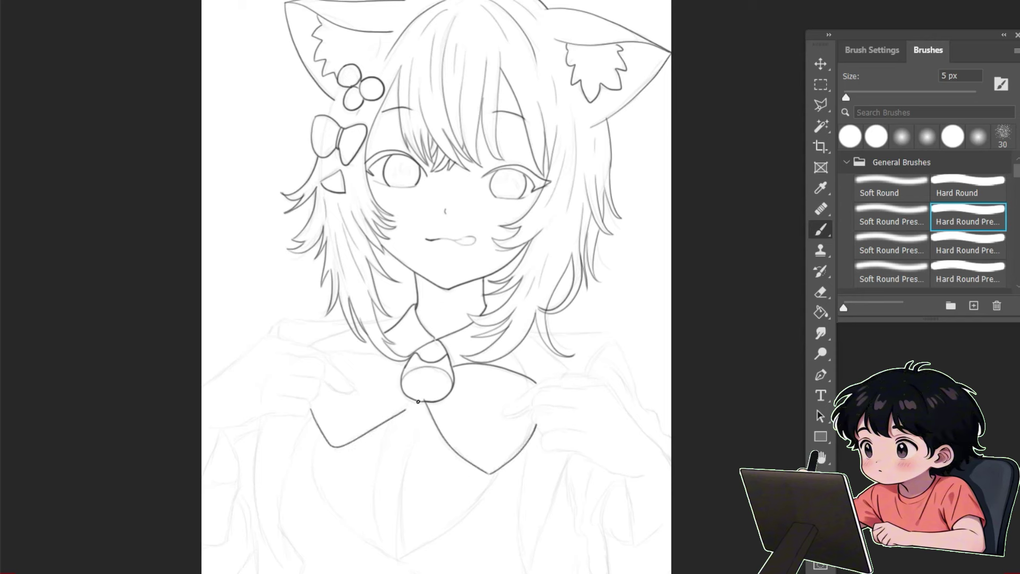
Ink the left shoulder line beside the collar and the right shoulder running down the upper arm.
{"action": "left_click_drag", "start_coordinate": [291, 318], "coordinate": [393, 321]}
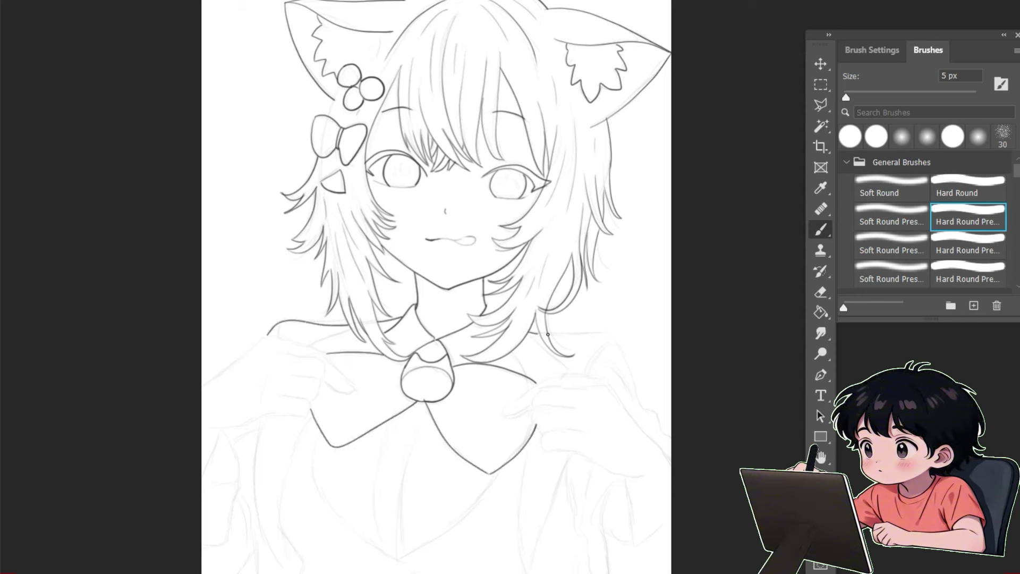
{"action": "mouse_move", "coordinate": [547, 333]}
{"action": "left_mouse_down"}
{"action": "mouse_move", "coordinate": [614, 334]}
{"action": "mouse_move", "coordinate": [662, 423]}
{"action": "left_mouse_up"}
{"action": "left_click_drag", "start_coordinate": [248, 350], "coordinate": [277, 335]}
{"action": "key", "text": "ctrl+z"}
Ink the left hand with its curled fingers gripping the bow, plus the upper and lower forearm edges.
{"action": "mouse_move", "coordinate": [202, 388]}
{"action": "left_mouse_down"}
{"action": "mouse_move", "coordinate": [278, 336]}
{"action": "mouse_move", "coordinate": [357, 391]}
{"action": "left_mouse_up"}
{"action": "left_click_drag", "start_coordinate": [277, 396], "coordinate": [315, 402]}
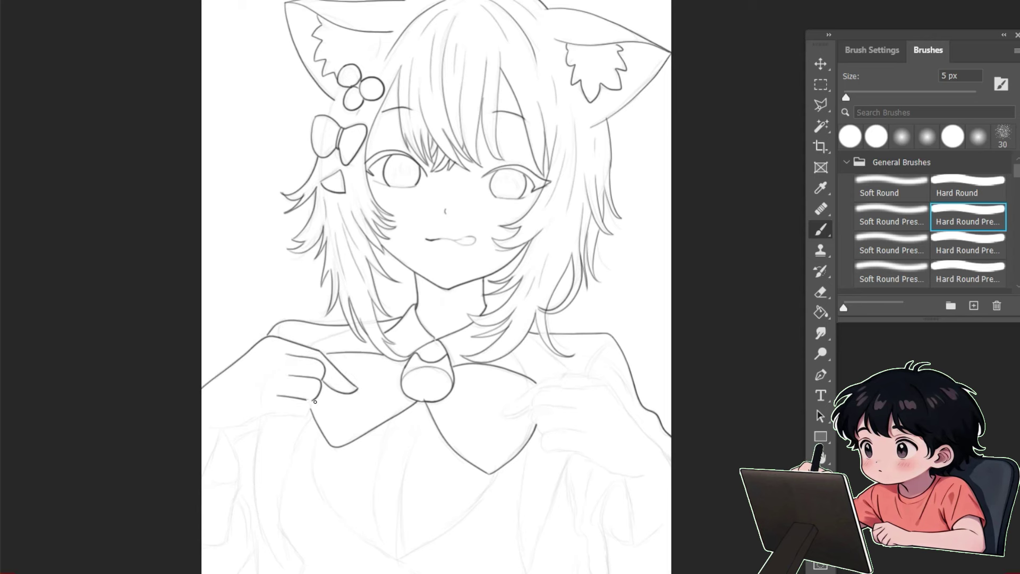
{"action": "left_click_drag", "start_coordinate": [242, 427], "coordinate": [304, 412]}
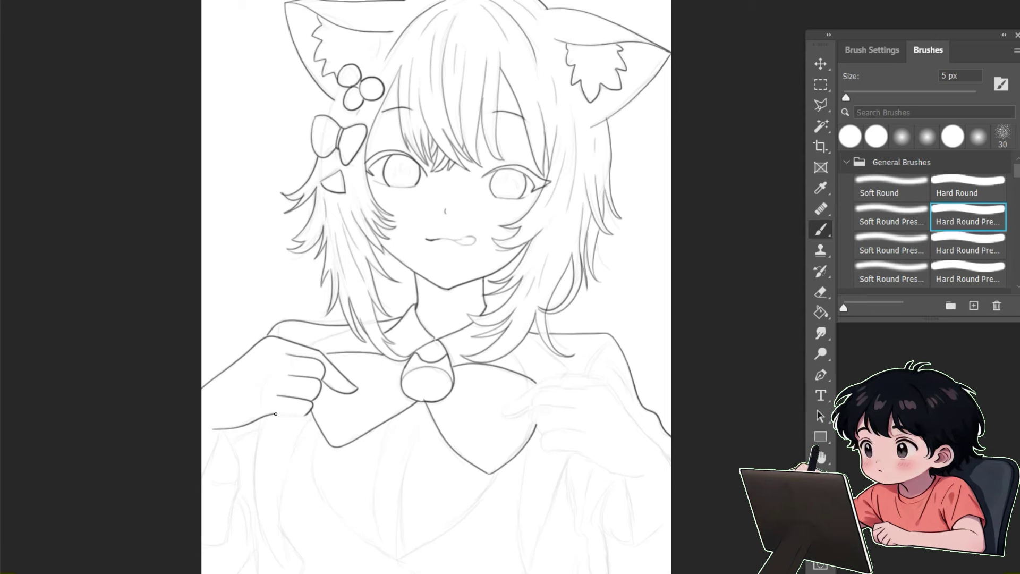
Ink the left sleeve opening and the arm outline below the left forearm.
{"action": "left_click_drag", "start_coordinate": [220, 429], "coordinate": [202, 474]}
{"action": "mouse_move", "coordinate": [222, 430]}
{"action": "left_mouse_down"}
{"action": "mouse_move", "coordinate": [211, 482]}
{"action": "mouse_move", "coordinate": [239, 480]}
{"action": "left_mouse_up"}
{"action": "mouse_move", "coordinate": [202, 475]}
{"action": "left_mouse_down"}
{"action": "mouse_move", "coordinate": [237, 484]}
{"action": "mouse_move", "coordinate": [203, 545]}
{"action": "mouse_move", "coordinate": [228, 535]}
{"action": "left_mouse_up"}
{"action": "key", "text": "ctrl+z"}
Ink the left front edges of the jacket, curving from below the left hand to the canvas bottom.
{"action": "left_click_drag", "start_coordinate": [261, 418], "coordinate": [285, 572]}
{"action": "key", "text": "ctrl+z"}
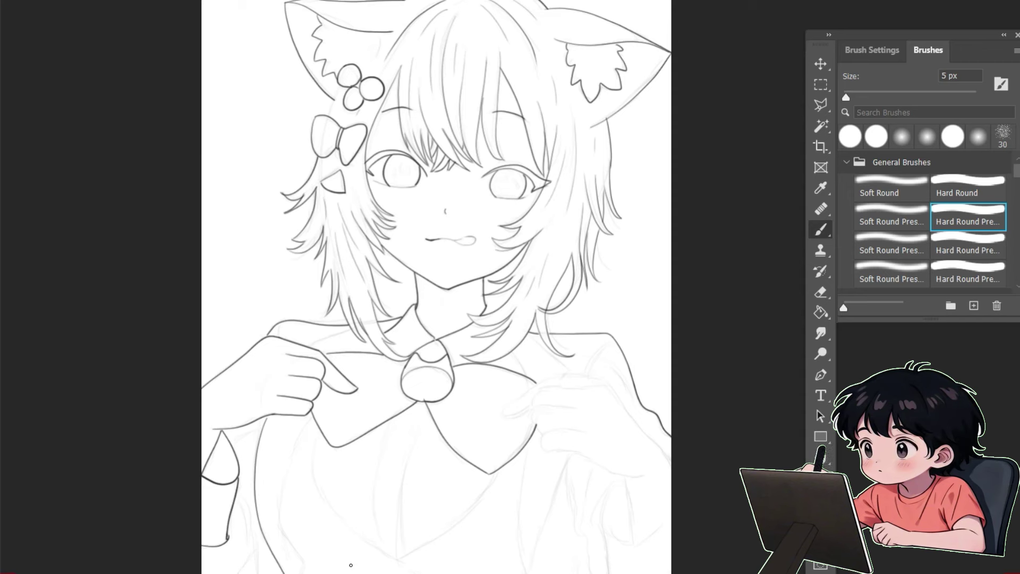
{"action": "key", "text": "ctrl+z"}
{"action": "left_click_drag", "start_coordinate": [342, 392], "coordinate": [345, 319]}
{"action": "left_click_drag", "start_coordinate": [267, 343], "coordinate": [295, 524]}
{"action": "left_click_drag", "start_coordinate": [314, 344], "coordinate": [294, 530]}
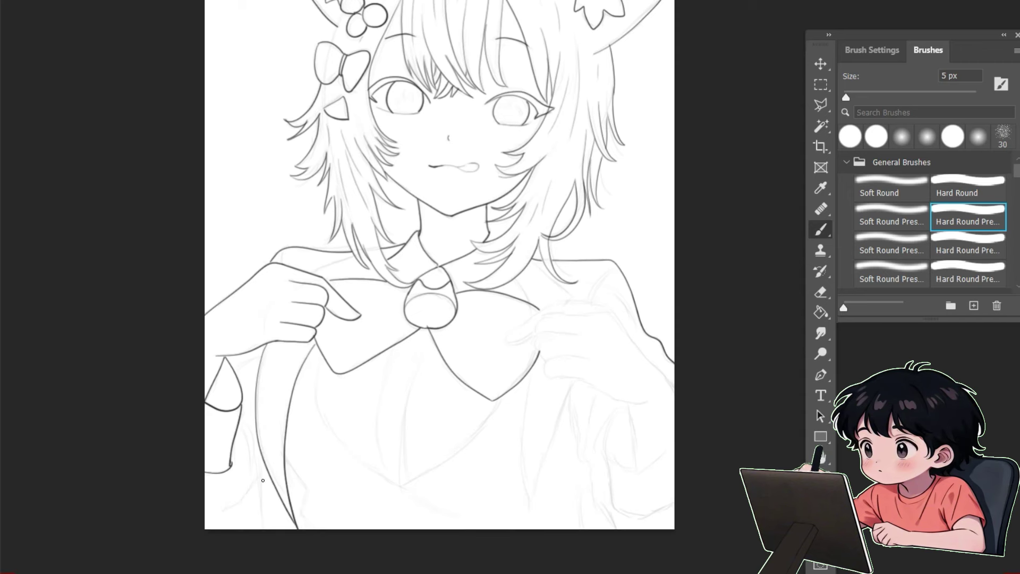
{"action": "left_click_drag", "start_coordinate": [261, 451], "coordinate": [260, 530]}
Ink the pointed chest contour beneath the bow and the jacket neckline beside the right side lock.
{"action": "left_click_drag", "start_coordinate": [317, 372], "coordinate": [401, 487]}
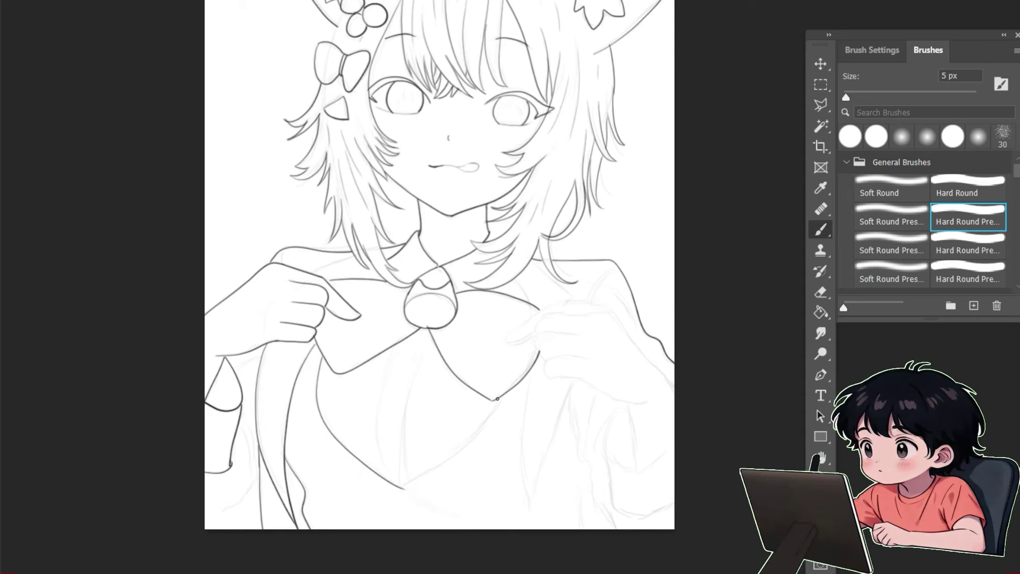
{"action": "left_click_drag", "start_coordinate": [497, 399], "coordinate": [401, 487]}
{"action": "left_click_drag", "start_coordinate": [514, 280], "coordinate": [532, 303]}
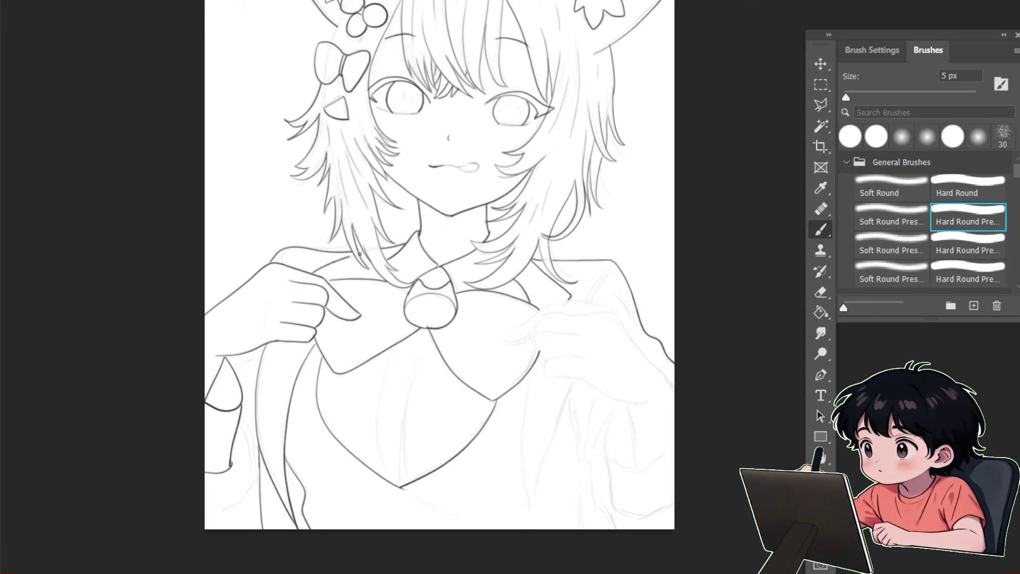
Ink the right hand with its extended thumb and curled fingers, plus the wrist and sleeve opening.
{"action": "mouse_move", "coordinate": [505, 336]}
{"action": "left_mouse_down"}
{"action": "mouse_move", "coordinate": [539, 308]}
{"action": "mouse_move", "coordinate": [603, 302]}
{"action": "mouse_move", "coordinate": [673, 378]}
{"action": "left_mouse_up"}
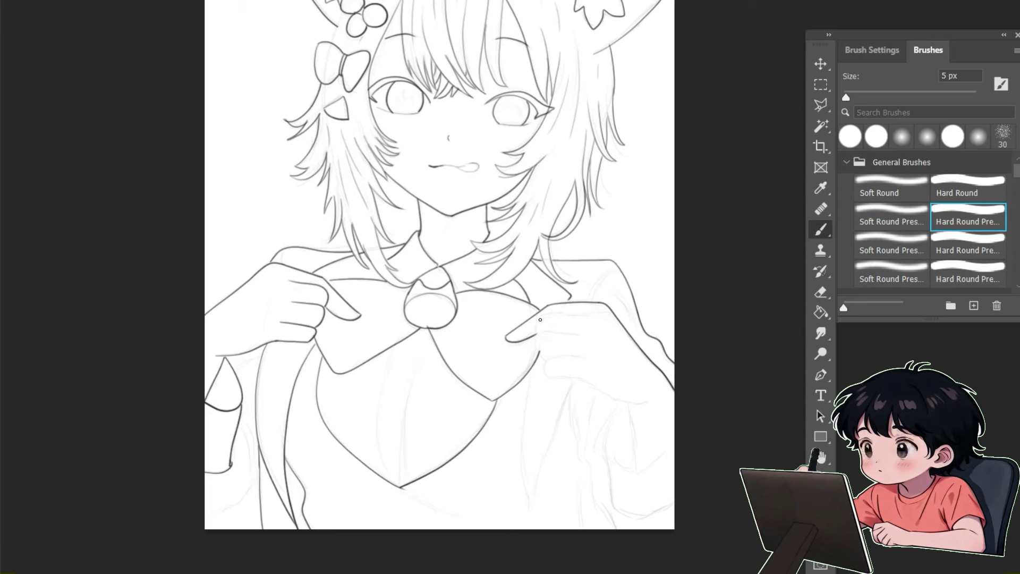
{"action": "left_click_drag", "start_coordinate": [603, 313], "coordinate": [536, 332]}
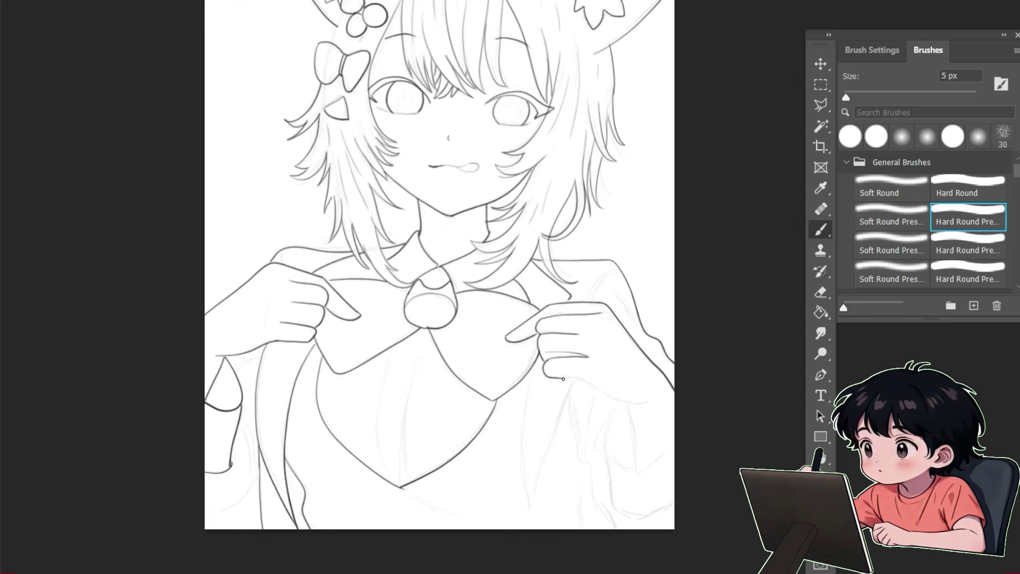
{"action": "mouse_move", "coordinate": [582, 380]}
{"action": "left_mouse_down"}
{"action": "mouse_move", "coordinate": [635, 444]}
{"action": "mouse_move", "coordinate": [635, 466]}
{"action": "mouse_move", "coordinate": [674, 497]}
{"action": "left_mouse_up"}
Ink the right front edges of the jacket and add fold lines on the right shoulder.
{"action": "mouse_move", "coordinate": [571, 392]}
{"action": "left_mouse_down"}
{"action": "mouse_move", "coordinate": [615, 528]}
{"action": "mouse_move", "coordinate": [534, 492]}
{"action": "left_mouse_up"}
{"action": "left_click_drag", "start_coordinate": [523, 369], "coordinate": [532, 514]}
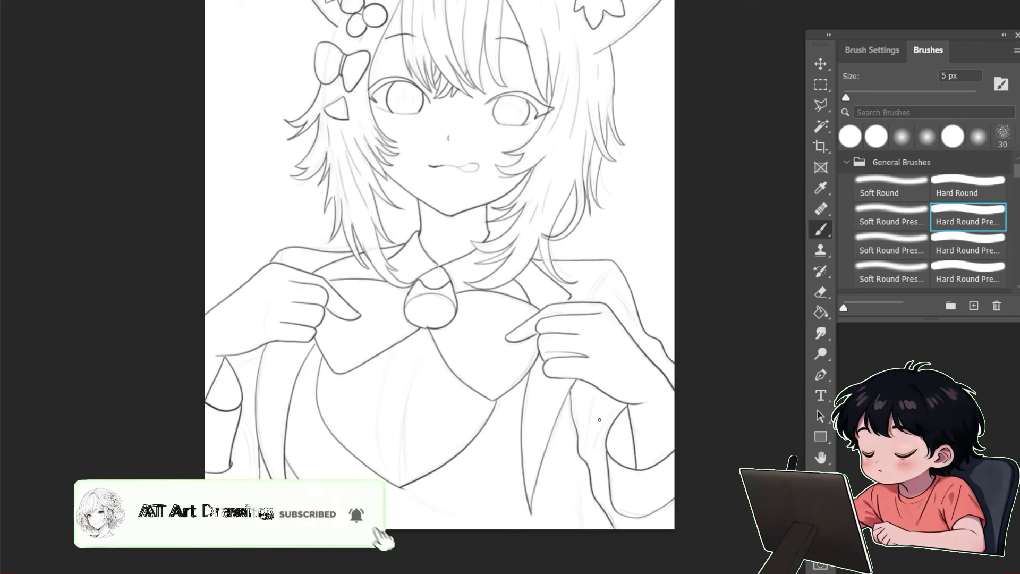
{"action": "left_click_drag", "start_coordinate": [610, 267], "coordinate": [589, 300]}
{"action": "left_click_drag", "start_coordinate": [610, 290], "coordinate": [626, 309]}
Add fold lines at the left shoulder and left sleeve, and ink the lower edge of that sleeve.
{"action": "left_click_drag", "start_coordinate": [285, 251], "coordinate": [282, 263]}
{"action": "left_click_drag", "start_coordinate": [243, 424], "coordinate": [255, 467]}
{"action": "left_click_drag", "start_coordinate": [238, 427], "coordinate": [251, 470]}
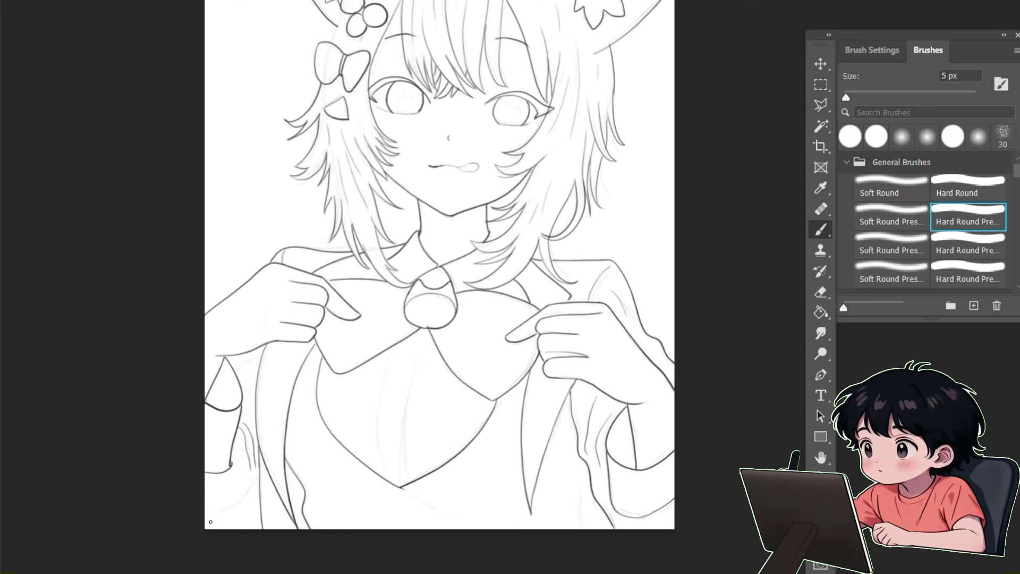
{"action": "left_click_drag", "start_coordinate": [206, 523], "coordinate": [259, 477]}
Ink the shirt's vertical center seam and a fold line beside it beneath the bow.
{"action": "left_click_drag", "start_coordinate": [430, 337], "coordinate": [402, 484]}
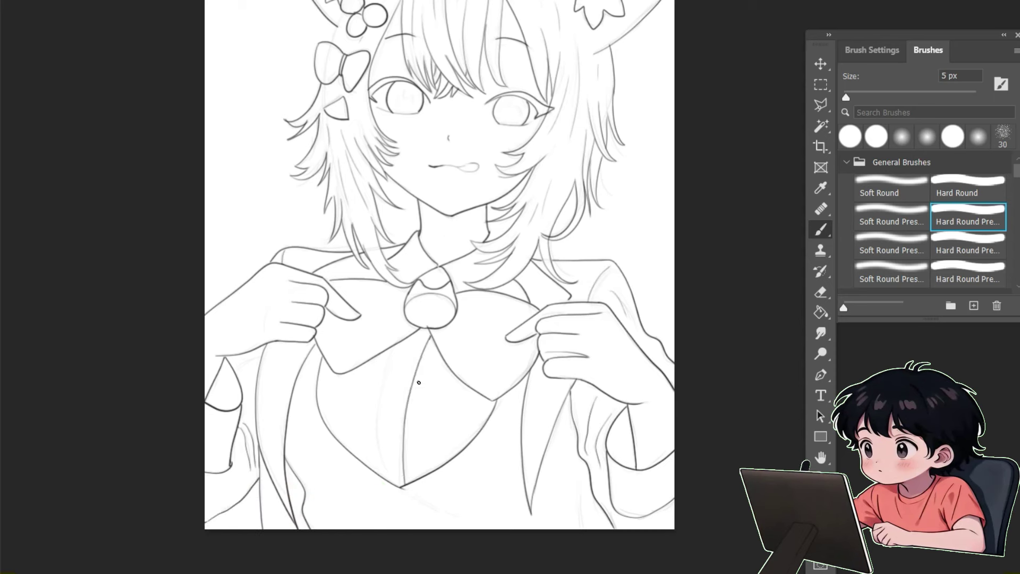
{"action": "left_click_drag", "start_coordinate": [399, 343], "coordinate": [383, 386]}
{"action": "left_click_drag", "start_coordinate": [381, 438], "coordinate": [394, 489]}
{"action": "key", "text": "ctrl+z"}
Paint light purple, peach, green and violet palette swatches along the canvas's left margin with a 30 px Hard Round brush.
{"action": "left_click_drag", "start_coordinate": [629, 373], "coordinate": [619, 483]}
{"action": "left_click", "coordinate": [968, 185]}
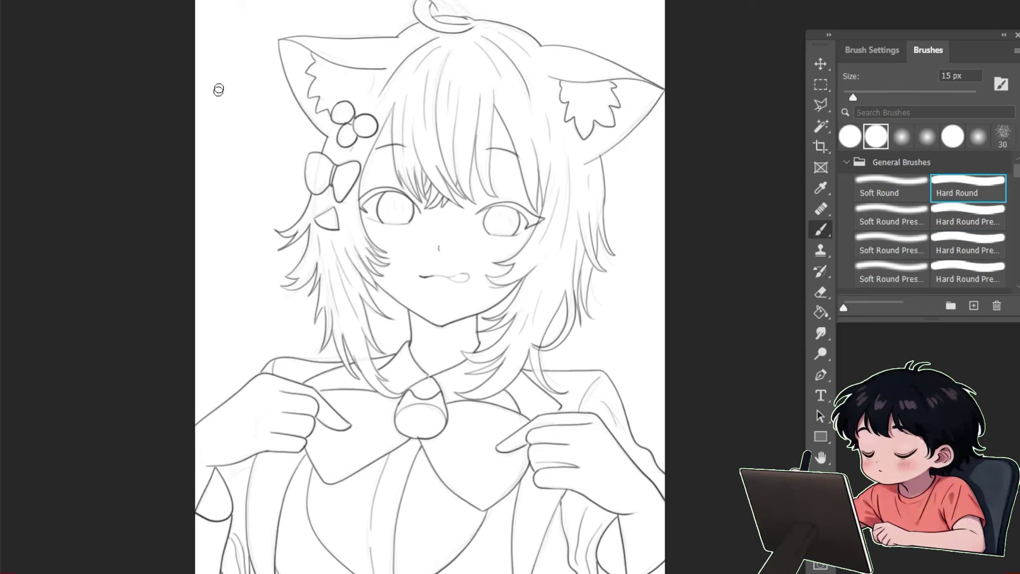
{"action": "left_click_drag", "start_coordinate": [201, 68], "coordinate": [240, 70]}
{"action": "key", "text": "ctrl+z"}
{"action": "left_click_drag", "start_coordinate": [207, 187], "coordinate": [245, 187]}
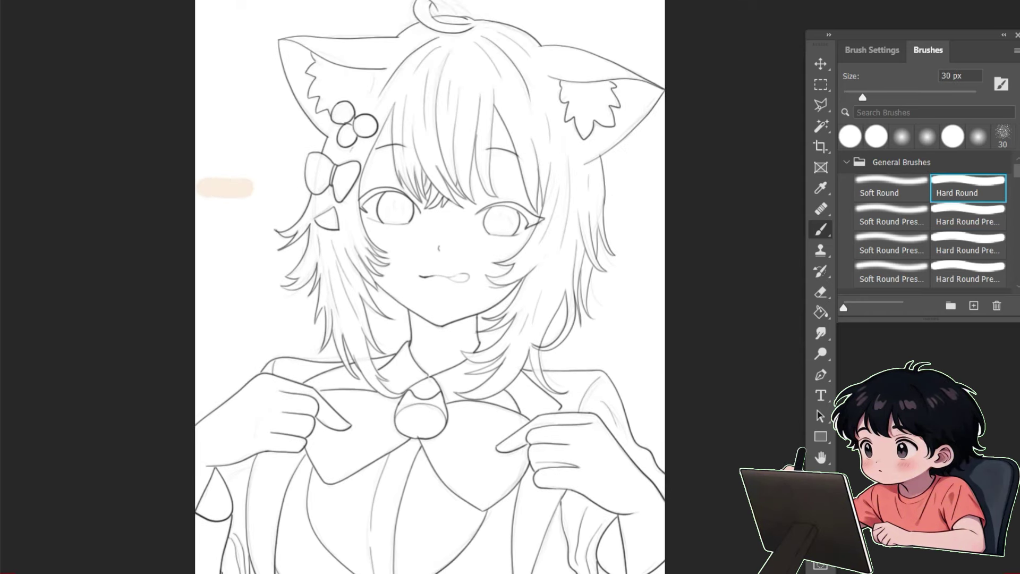
{"action": "left_click_drag", "start_coordinate": [203, 103], "coordinate": [238, 103]}
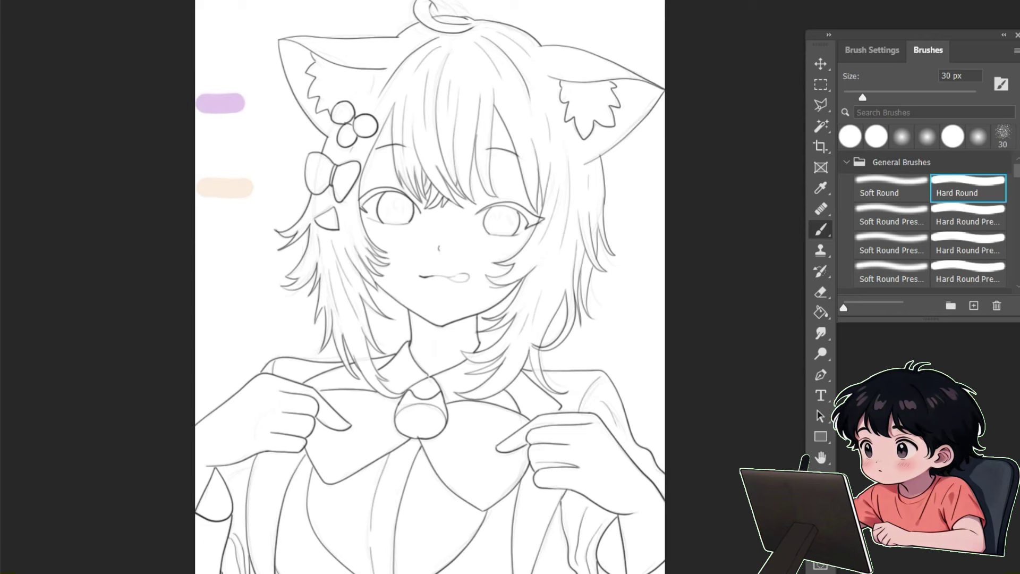
{"action": "left_click_drag", "start_coordinate": [202, 369], "coordinate": [239, 368]}
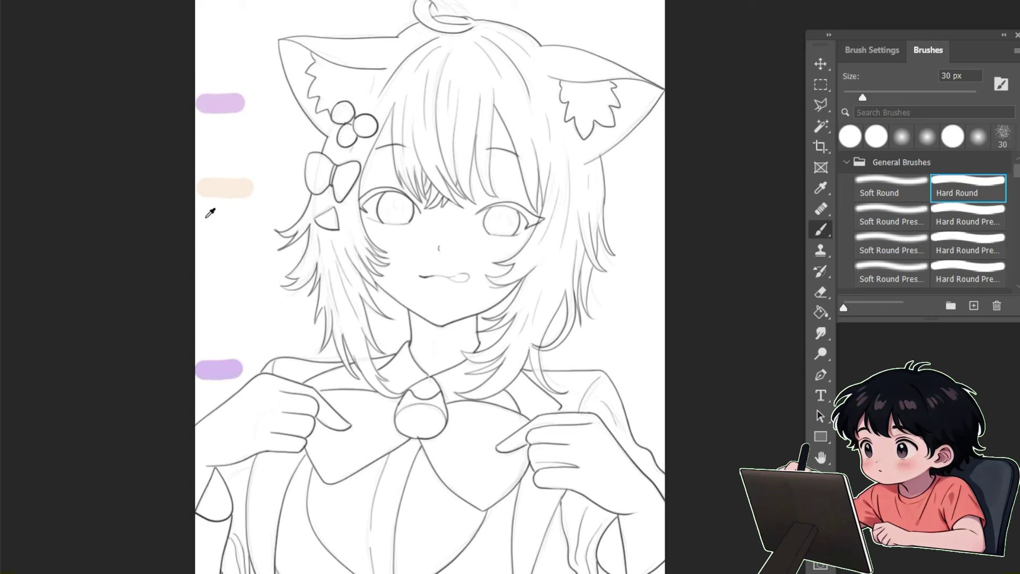
{"action": "left_click_drag", "start_coordinate": [202, 322], "coordinate": [248, 322]}
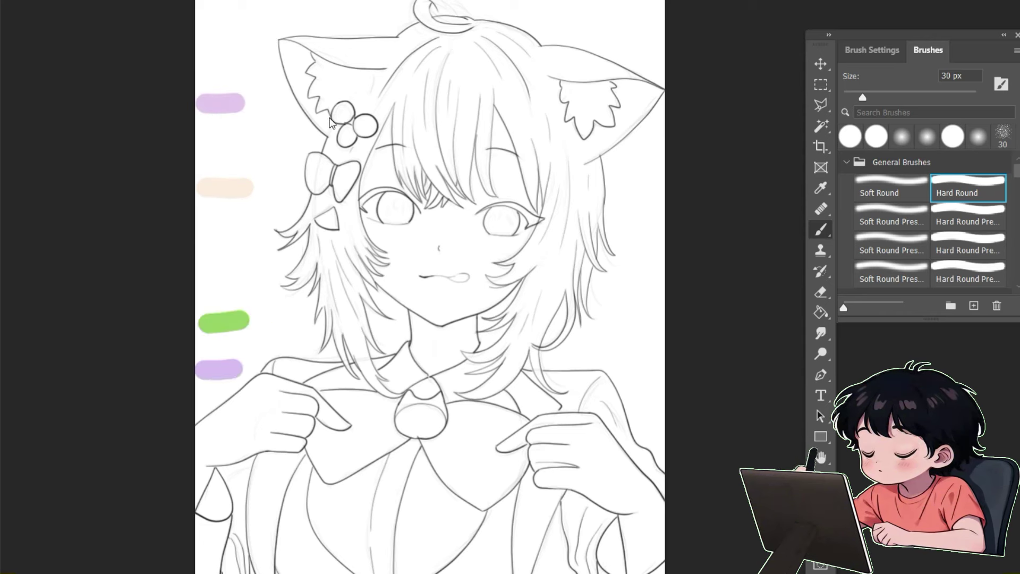
Add a grayish-beige palette swatch beneath the violet one and select the face area with the Magic Wand.
{"action": "left_click_drag", "start_coordinate": [197, 393], "coordinate": [223, 393]}
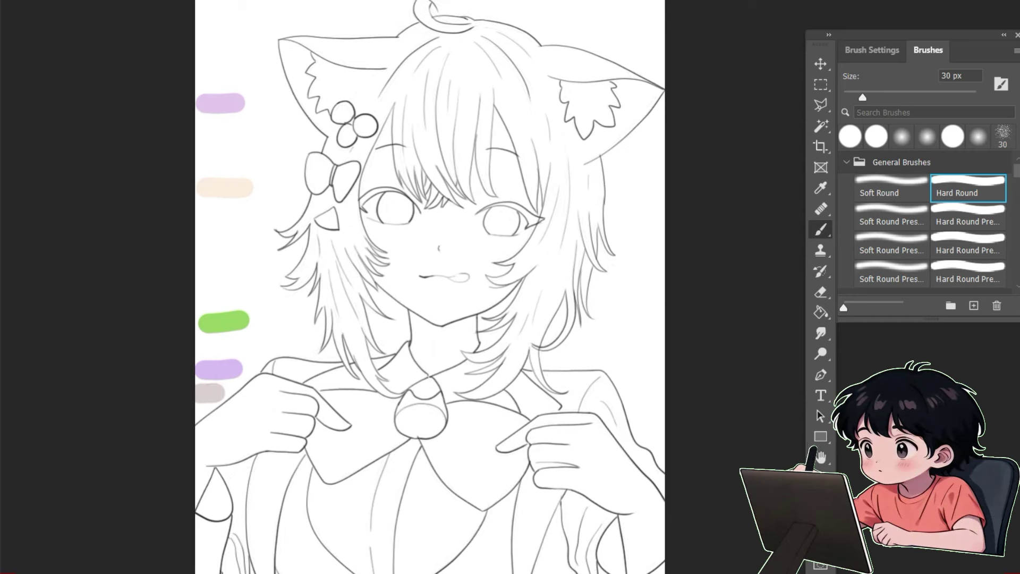
{"action": "key", "text": "w"}
{"action": "left_click", "coordinate": [460, 306]}
{"action": "left_click", "coordinate": [501, 291], "text": "shift"}
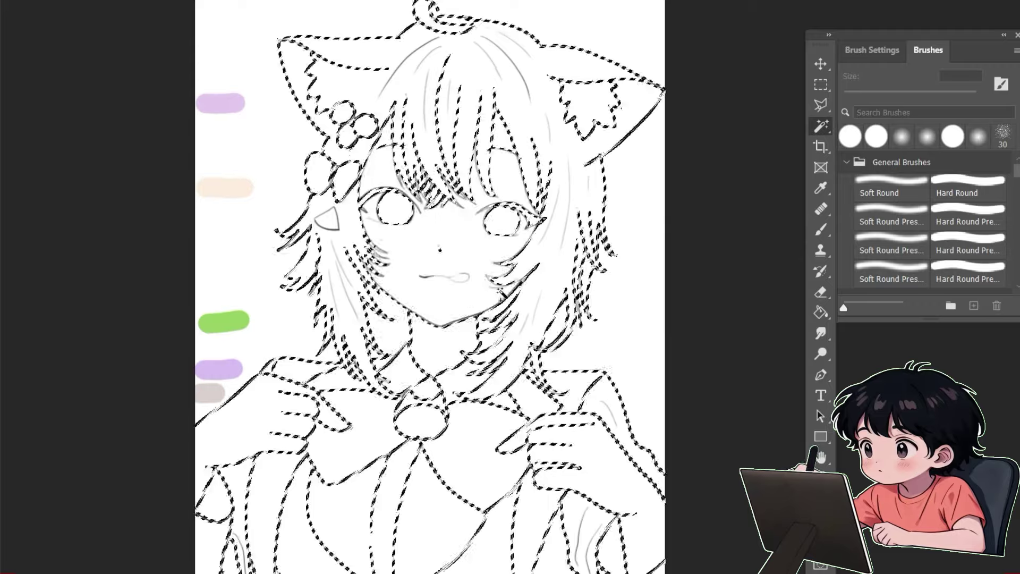
{"action": "key", "text": "ctrl+z"}
{"action": "key", "text": "l"}
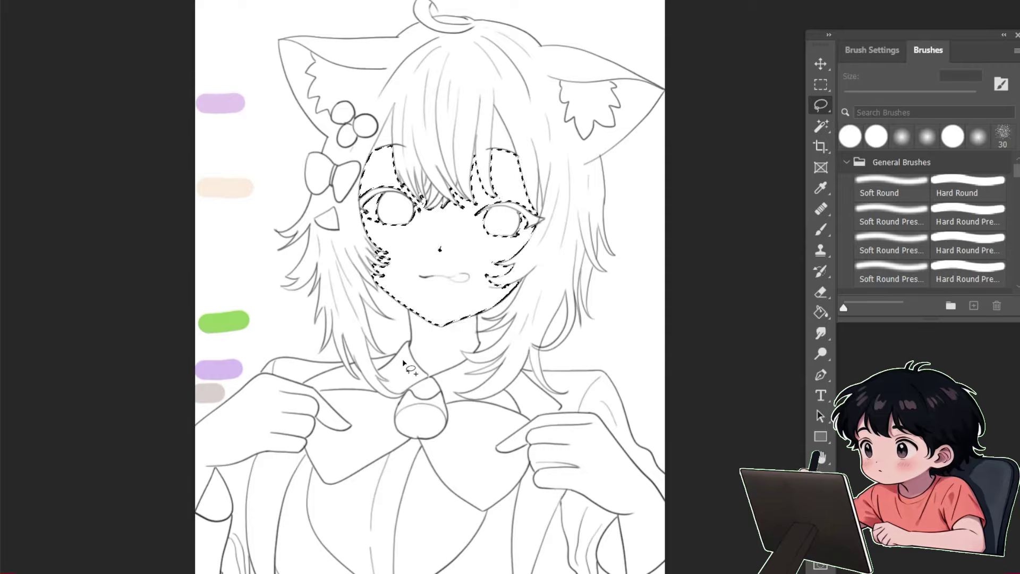
Add the eyes, fringe strands and cheek hair tips to the face selection with the Lasso, fill it with peach and deselect.
{"action": "left_click_drag", "start_coordinate": [507, 268], "coordinate": [487, 281]}
{"action": "left_click_drag", "start_coordinate": [372, 240], "coordinate": [375, 276]}
{"action": "mouse_move", "coordinate": [375, 172]}
{"action": "left_mouse_down"}
{"action": "mouse_move", "coordinate": [433, 190]}
{"action": "mouse_move", "coordinate": [476, 268]}
{"action": "left_mouse_up"}
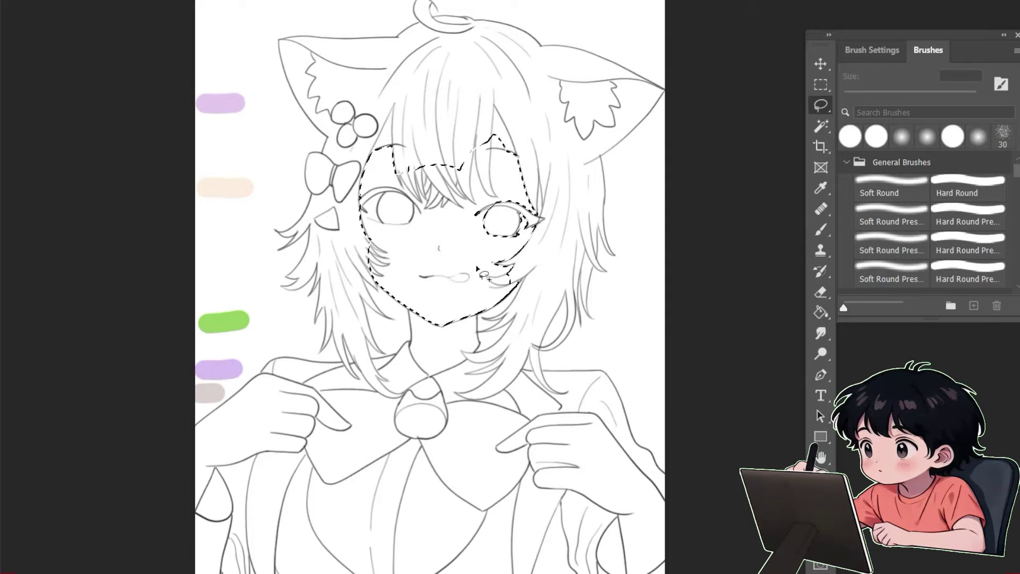
{"action": "mouse_move", "coordinate": [485, 206]}
{"action": "left_mouse_down"}
{"action": "mouse_move", "coordinate": [505, 269]}
{"action": "mouse_move", "coordinate": [483, 255]}
{"action": "mouse_move", "coordinate": [481, 239]}
{"action": "left_mouse_up"}
{"action": "key", "text": "g"}
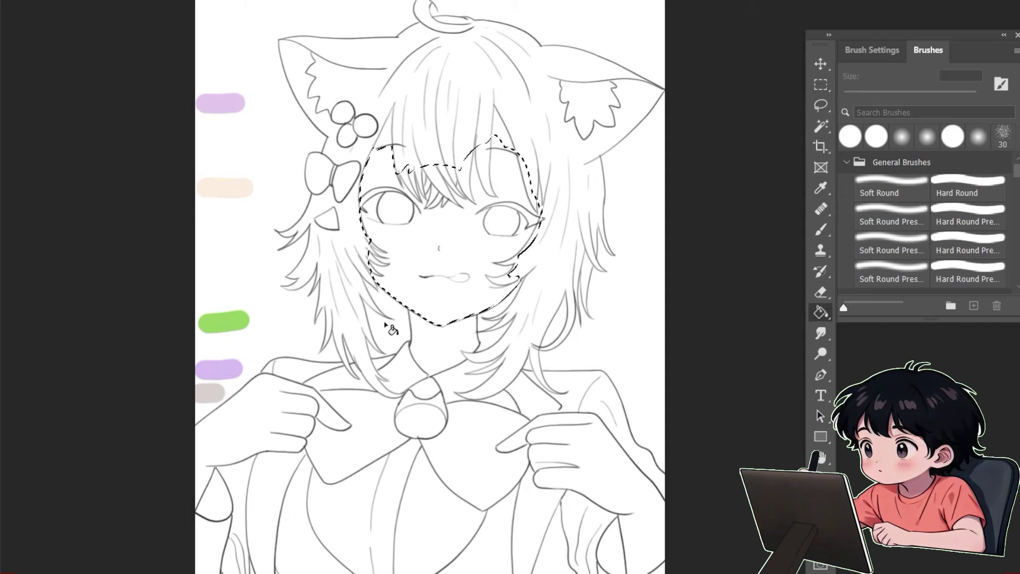
{"action": "left_click", "coordinate": [420, 313]}
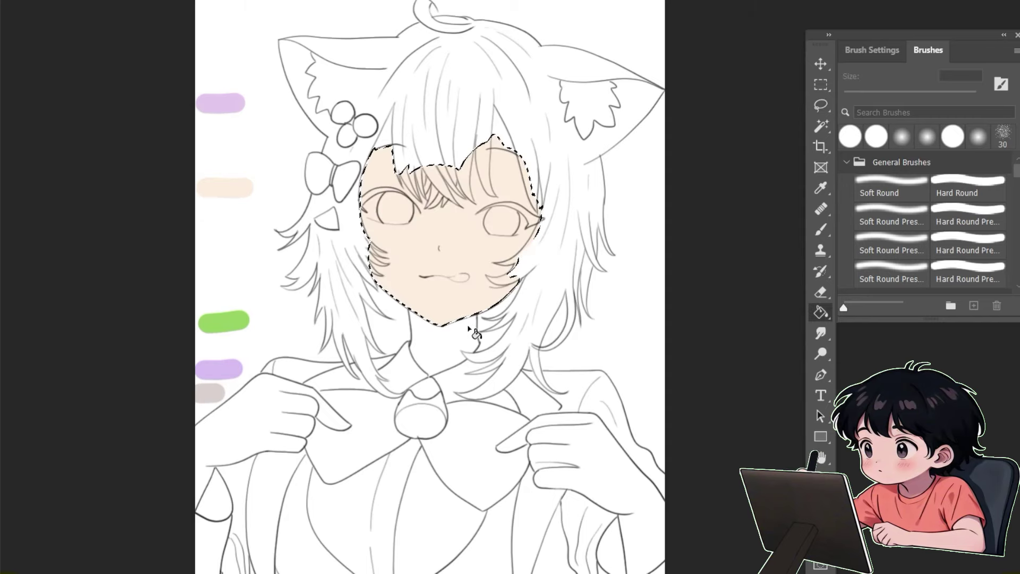
{"action": "key", "text": "b"}
{"action": "key", "text": "ctrl+d"}
{"action": "key", "text": "ctrl+z"}
{"action": "key", "text": "ctrl+d"}
Dab a soft orange blush on the nose and extend the peach skin up into the fringe gaps with a 30 px Soft Round brush.
{"action": "left_click", "coordinate": [896, 195]}
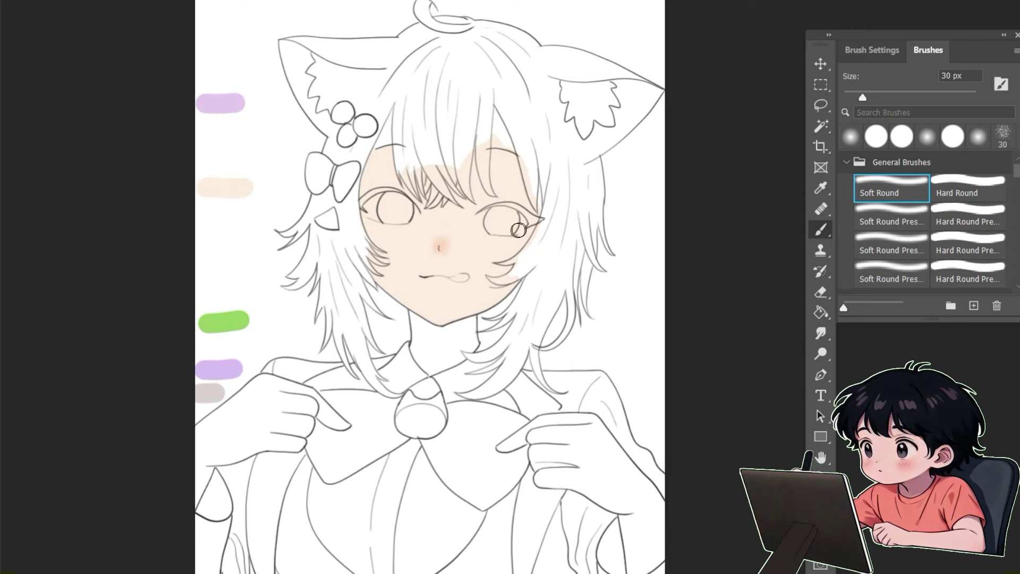
{"action": "left_click", "coordinate": [441, 242]}
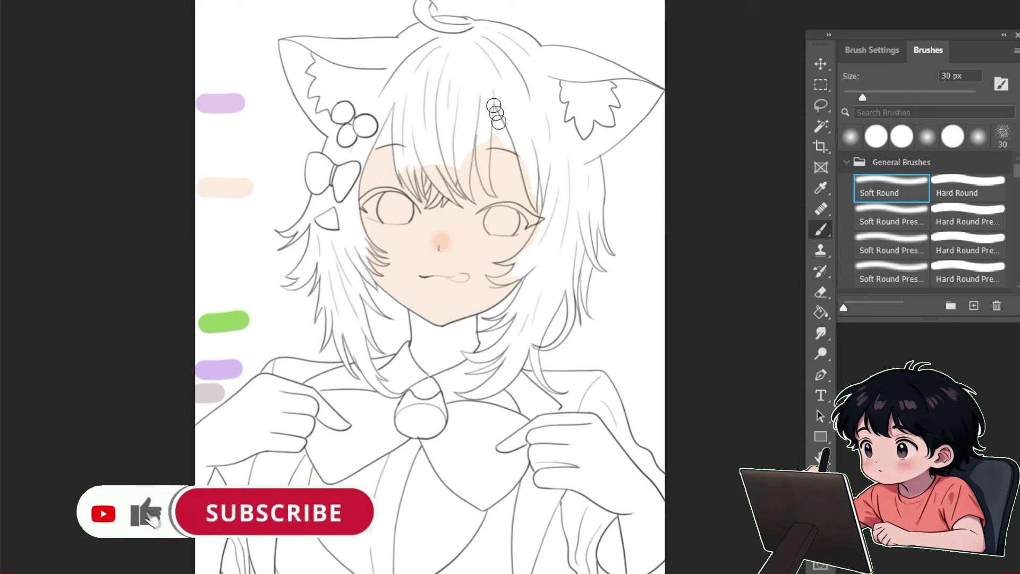
{"action": "mouse_move", "coordinate": [497, 106]}
{"action": "left_mouse_down"}
{"action": "mouse_move", "coordinate": [500, 132]}
{"action": "mouse_move", "coordinate": [485, 127]}
{"action": "left_mouse_up"}
{"action": "left_click_drag", "start_coordinate": [505, 95], "coordinate": [503, 123]}
{"action": "left_click_drag", "start_coordinate": [397, 105], "coordinate": [388, 133]}
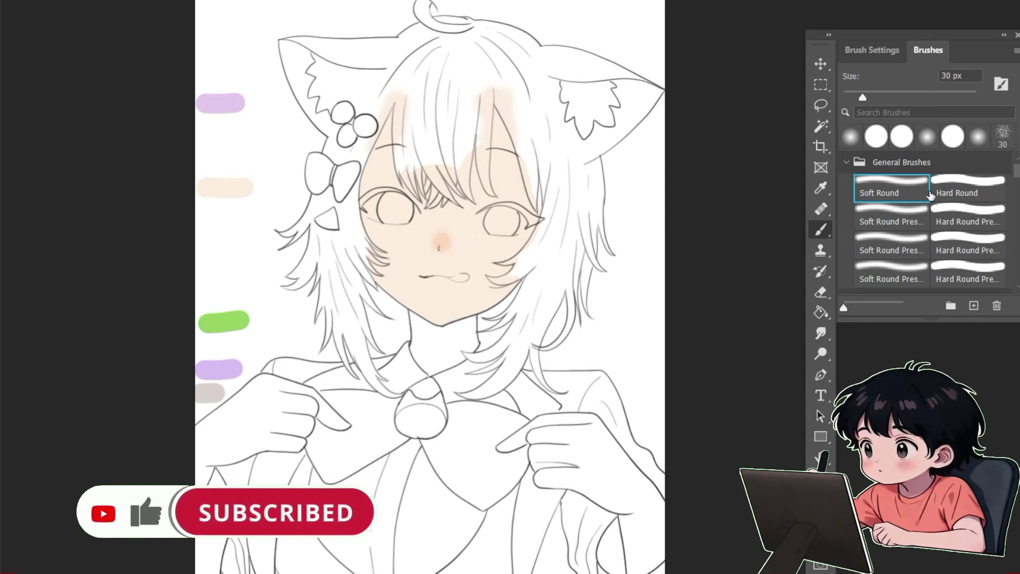
Paint an orange shadow along the fringe strands over the right side of the forehead, using the Hard Round brush for crisp edges.
{"action": "left_click_drag", "start_coordinate": [498, 103], "coordinate": [552, 222]}
{"action": "left_click", "coordinate": [978, 185]}
{"action": "left_click_drag", "start_coordinate": [498, 99], "coordinate": [543, 176]}
{"action": "mouse_move", "coordinate": [492, 97]}
{"action": "left_mouse_down"}
{"action": "mouse_move", "coordinate": [477, 178]}
{"action": "mouse_move", "coordinate": [492, 178]}
{"action": "left_mouse_up"}
{"action": "key", "text": "ctrl+z"}
{"action": "key", "text": "ctrl+z"}
{"action": "key", "text": "bracketleft"}
{"action": "key", "text": "bracketleft"}
{"action": "left_click_drag", "start_coordinate": [473, 139], "coordinate": [461, 195]}
Paint orange shadows among the central fringe tips between the eyes with a 5 px Hard Round brush.
{"action": "key", "text": "bracketleft"}
{"action": "key", "text": "bracketleft"}
{"action": "key", "text": "bracketleft"}
{"action": "key", "text": "bracketleft"}
{"action": "key", "text": "bracketleft"}
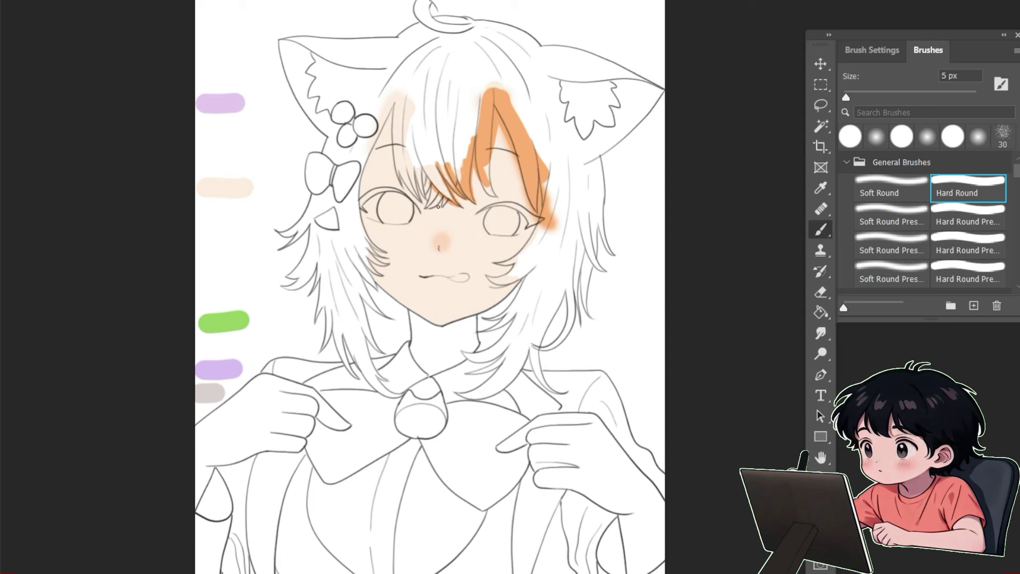
{"action": "left_click_drag", "start_coordinate": [433, 154], "coordinate": [428, 206]}
{"action": "mouse_move", "coordinate": [420, 170]}
{"action": "left_mouse_down"}
{"action": "mouse_move", "coordinate": [398, 200]}
{"action": "mouse_move", "coordinate": [425, 210]}
{"action": "left_mouse_up"}
Paint orange shadows along the face's left hairline and left cheek strands with a 10 px Hard Round brush.
{"action": "key", "text": "bracketright"}
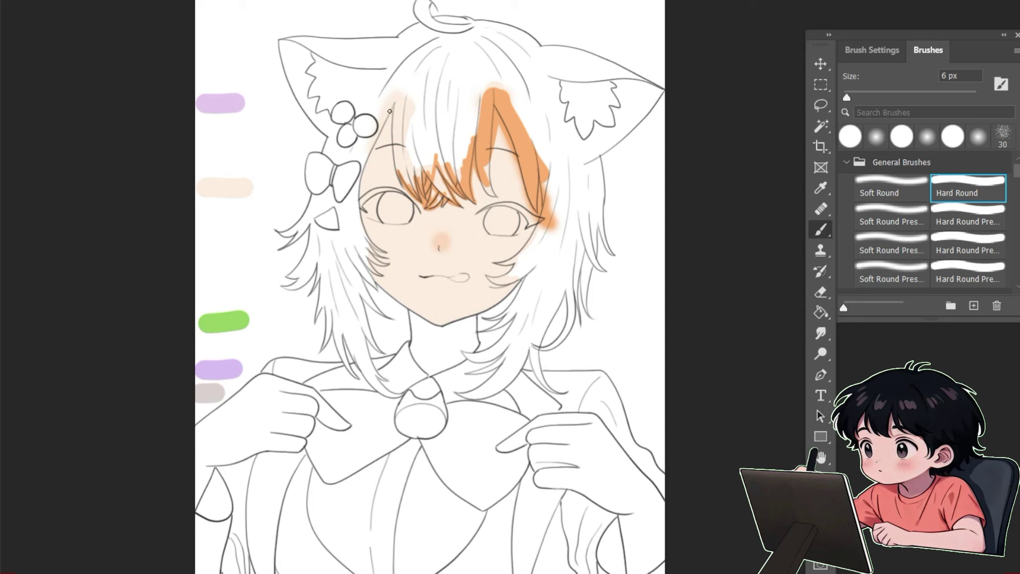
{"action": "key", "text": "bracketright"}
{"action": "key", "text": "bracketright"}
{"action": "key", "text": "bracketright"}
{"action": "key", "text": "bracketright"}
{"action": "left_click_drag", "start_coordinate": [396, 100], "coordinate": [405, 190]}
{"action": "left_click_drag", "start_coordinate": [393, 105], "coordinate": [362, 166]}
{"action": "mouse_move", "coordinate": [386, 128]}
{"action": "left_mouse_down"}
{"action": "mouse_move", "coordinate": [359, 178]}
{"action": "mouse_move", "coordinate": [354, 220]}
{"action": "mouse_move", "coordinate": [375, 279]}
{"action": "left_mouse_up"}
{"action": "left_click_drag", "start_coordinate": [361, 229], "coordinate": [382, 281]}
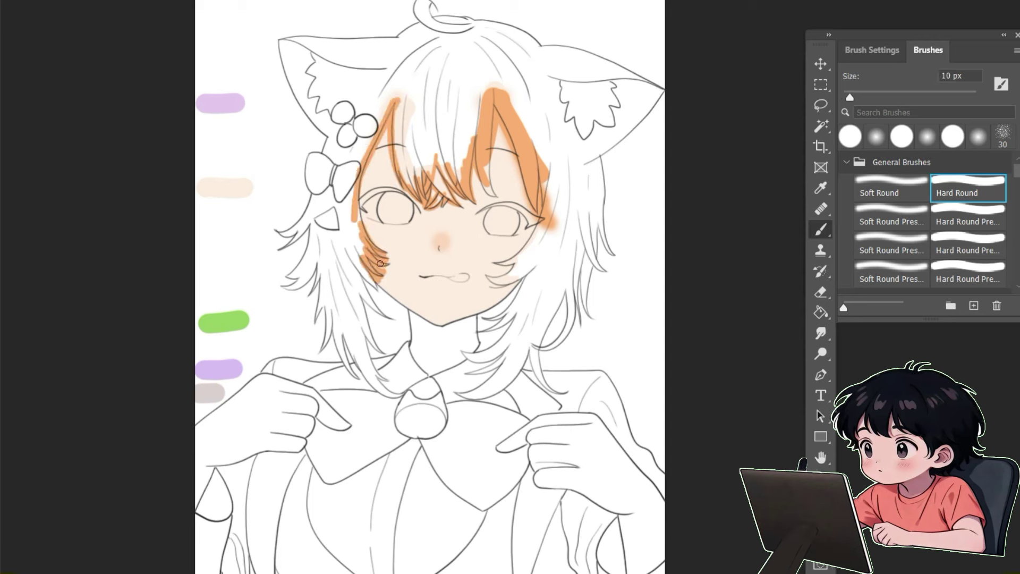
Brush a soft orange blush beneath both eyes with a 15 px pressure-sensitive Soft Round brush.
{"action": "key", "text": "comma"}
{"action": "key", "text": "bracketleft"}
{"action": "key", "text": "bracketleft"}
{"action": "key", "text": "bracketleft"}
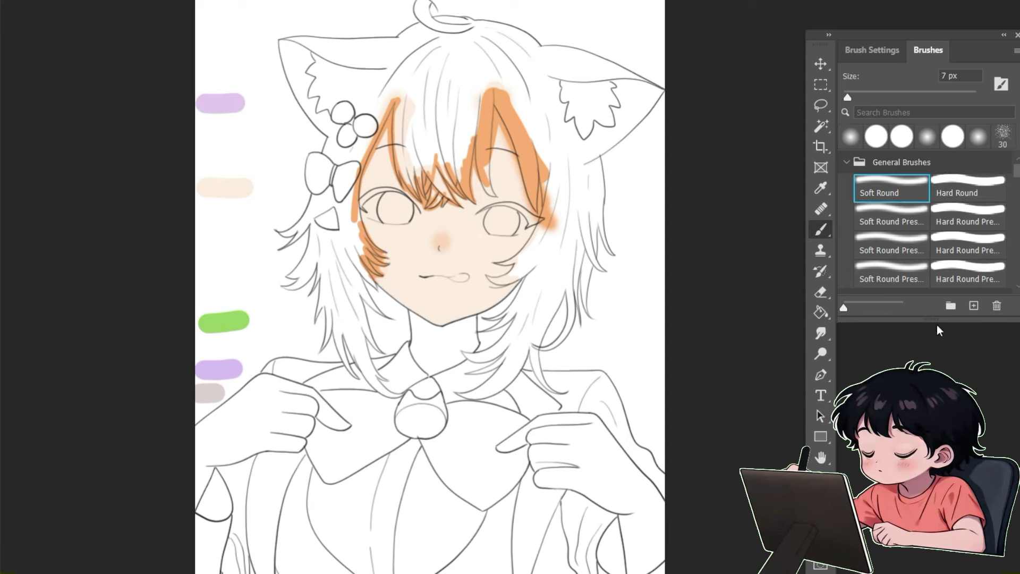
{"action": "key", "text": "period"}
{"action": "key", "text": "period"}
{"action": "key", "text": "period"}
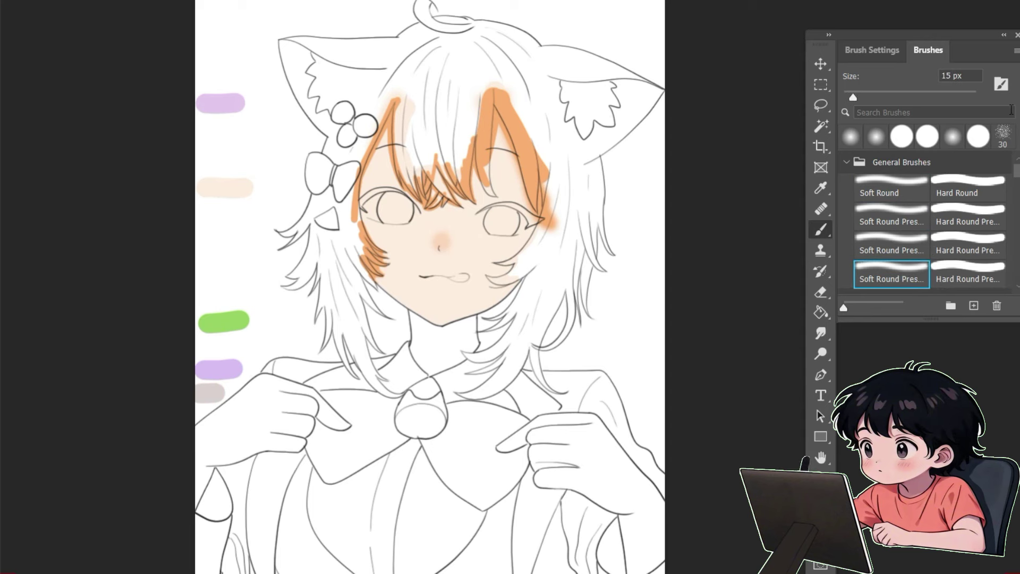
{"action": "left_click_drag", "start_coordinate": [368, 217], "coordinate": [398, 227]}
{"action": "left_click_drag", "start_coordinate": [534, 228], "coordinate": [509, 233]}
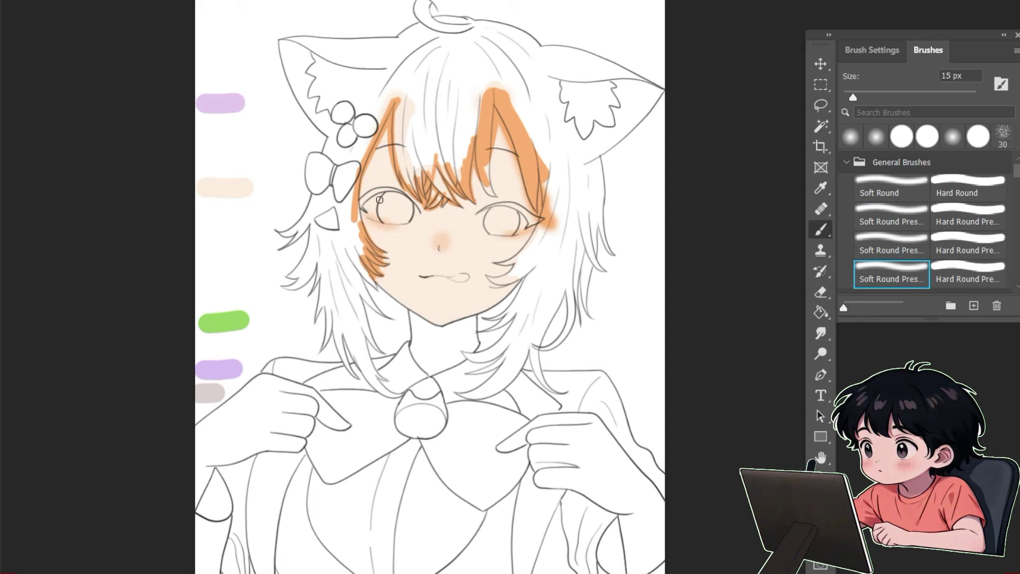
Thicken the upper lash lines of both eyes in black with a 2 to 3 px Soft Round brush.
{"action": "left_click", "coordinate": [910, 221]}
{"action": "left_click", "coordinate": [903, 275]}
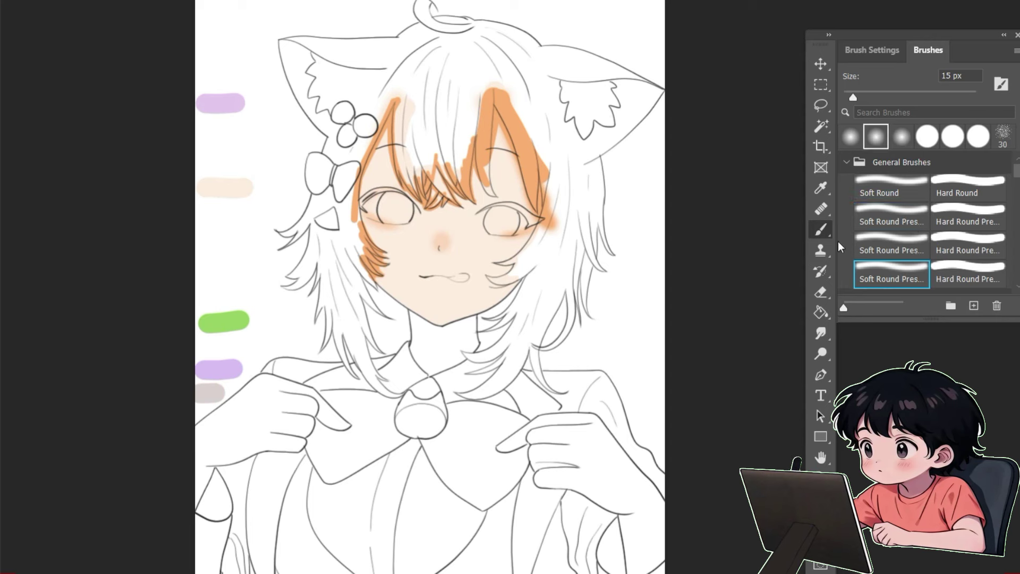
{"action": "key", "text": "bracketleft"}
{"action": "key", "text": "bracketleft"}
{"action": "key", "text": "comma"}
{"action": "key", "text": "comma"}
{"action": "key", "text": "comma"}
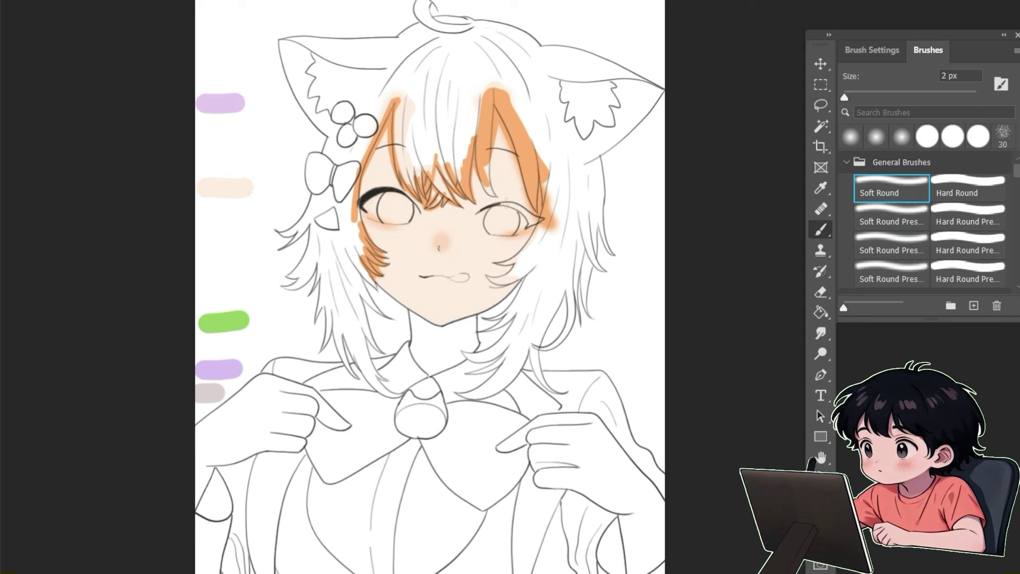
{"action": "key", "text": "bracketright"}
{"action": "key", "text": "bracketright"}
{"action": "left_click_drag", "start_coordinate": [492, 206], "coordinate": [539, 217]}
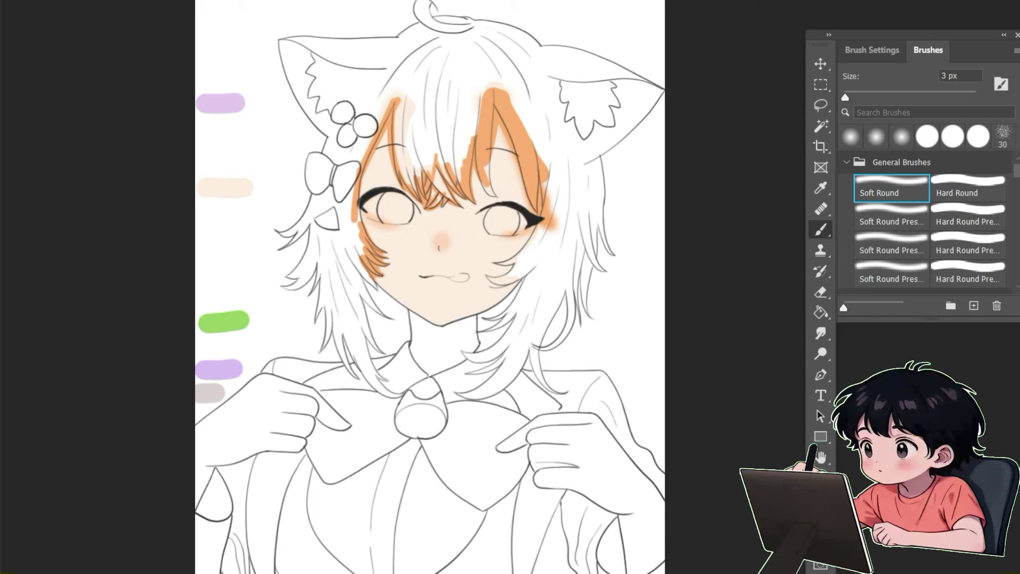
Enlarge the Soft Round brush and paint the upper part of the left iris dark indigo.
{"action": "key", "text": "bracketright"}
{"action": "key", "text": "bracketright"}
{"action": "key", "text": "bracketright"}
{"action": "key", "text": "bracketright"}
{"action": "key", "text": "bracketright"}
{"action": "key", "text": "bracketright"}
{"action": "mouse_move", "coordinate": [389, 197]}
{"action": "left_mouse_down"}
{"action": "mouse_move", "coordinate": [407, 205]}
{"action": "mouse_move", "coordinate": [384, 199]}
{"action": "left_mouse_up"}
Shade the lower part of the left iris with a 10 px pressure-sensitive Soft Round brush.
{"action": "key", "text": "period"}
{"action": "key", "text": "bracketleft"}
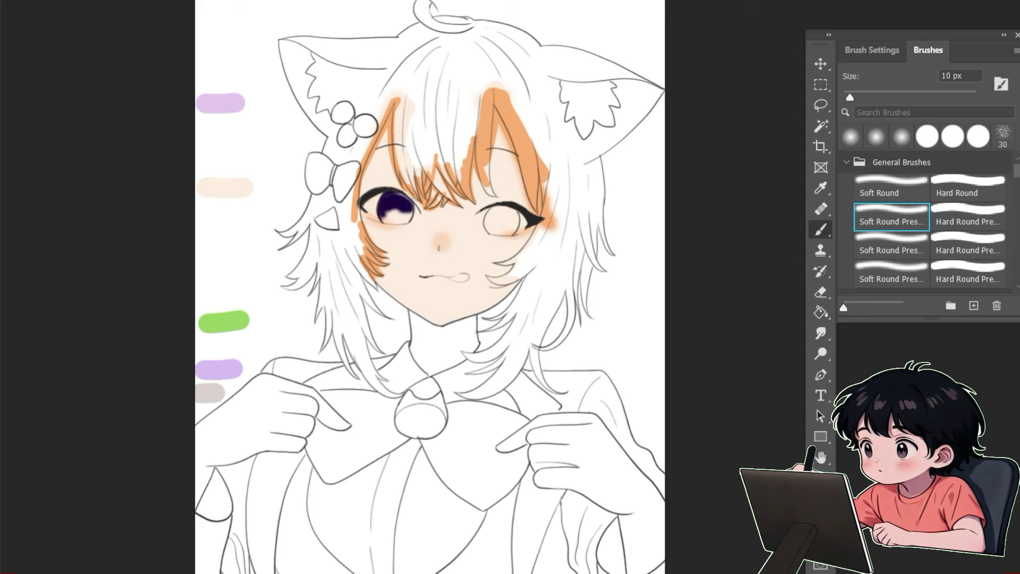
{"action": "key", "text": "period"}
{"action": "key", "text": "period"}
{"action": "key", "text": "period"}
{"action": "key", "text": "period"}
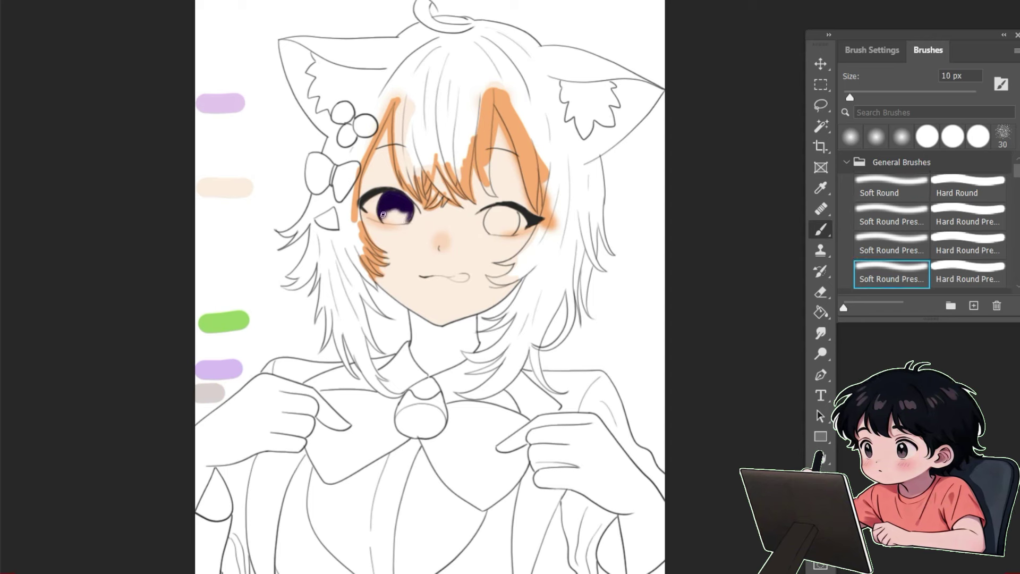
{"action": "left_click_drag", "start_coordinate": [385, 206], "coordinate": [387, 220]}
Paint the right iris to match, with a dark indigo top, and blend lighter purple into the lower part of both irises.
{"action": "key", "text": "shift+comma"}
{"action": "mouse_move", "coordinate": [497, 211]}
{"action": "left_mouse_down"}
{"action": "mouse_move", "coordinate": [487, 220]}
{"action": "mouse_move", "coordinate": [514, 220]}
{"action": "mouse_move", "coordinate": [489, 231]}
{"action": "mouse_move", "coordinate": [511, 235]}
{"action": "left_mouse_up"}
{"action": "left_click", "coordinate": [898, 273]}
{"action": "key", "text": "period"}
{"action": "left_click_drag", "start_coordinate": [406, 217], "coordinate": [393, 208]}
{"action": "key", "text": "shift+comma"}
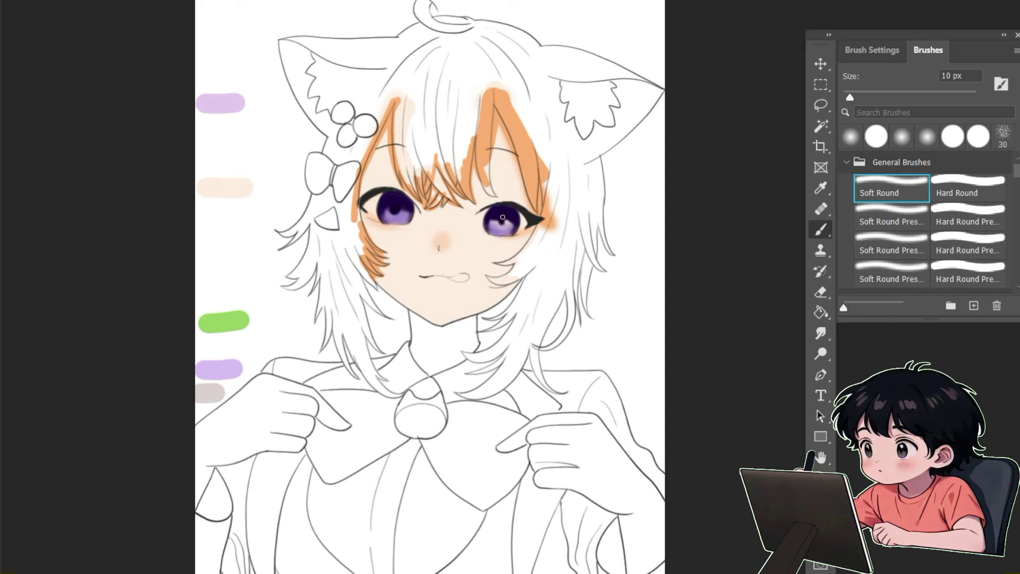
Deepen both irises with vivid violet and dab a white highlight in each with an 8 px soft brush.
{"action": "key", "text": "period"}
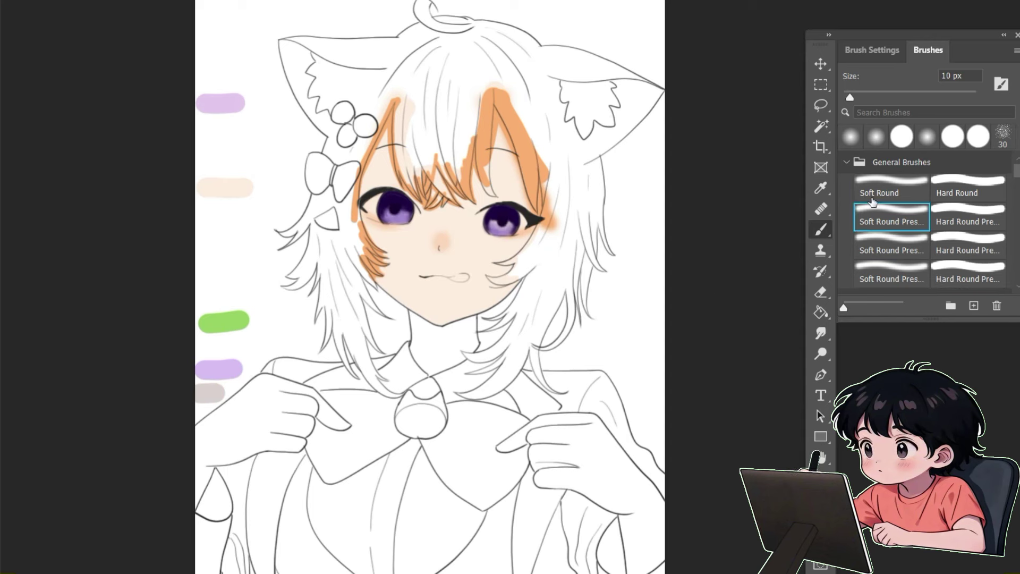
{"action": "left_click", "coordinate": [906, 272]}
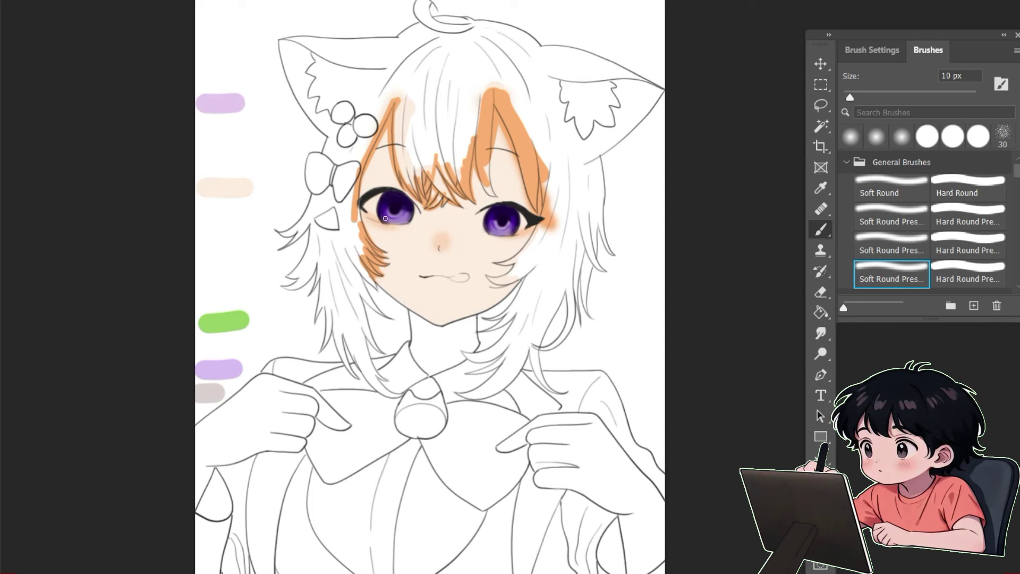
{"action": "key", "text": "shift+comma"}
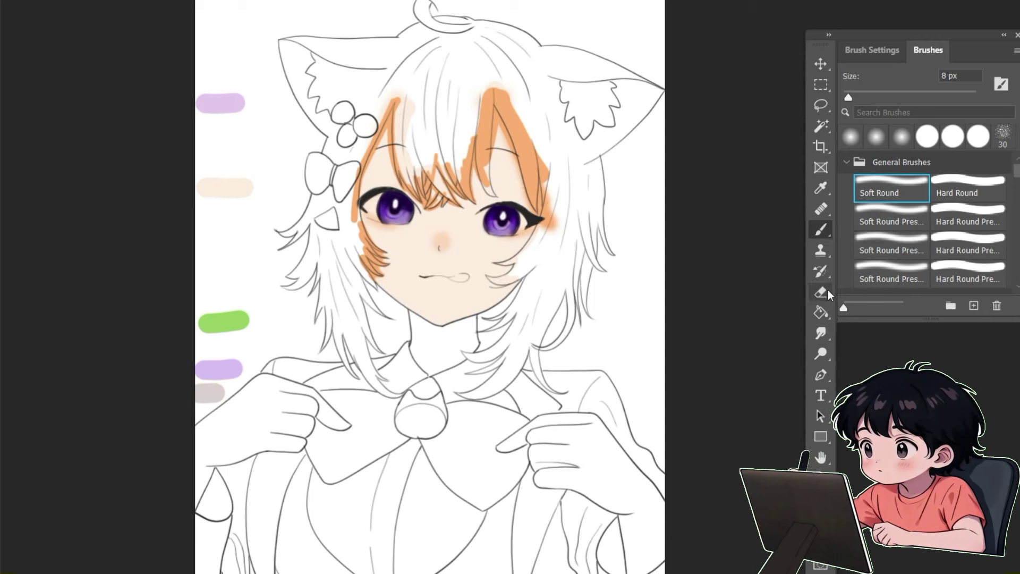
{"action": "key", "text": "shift+period"}
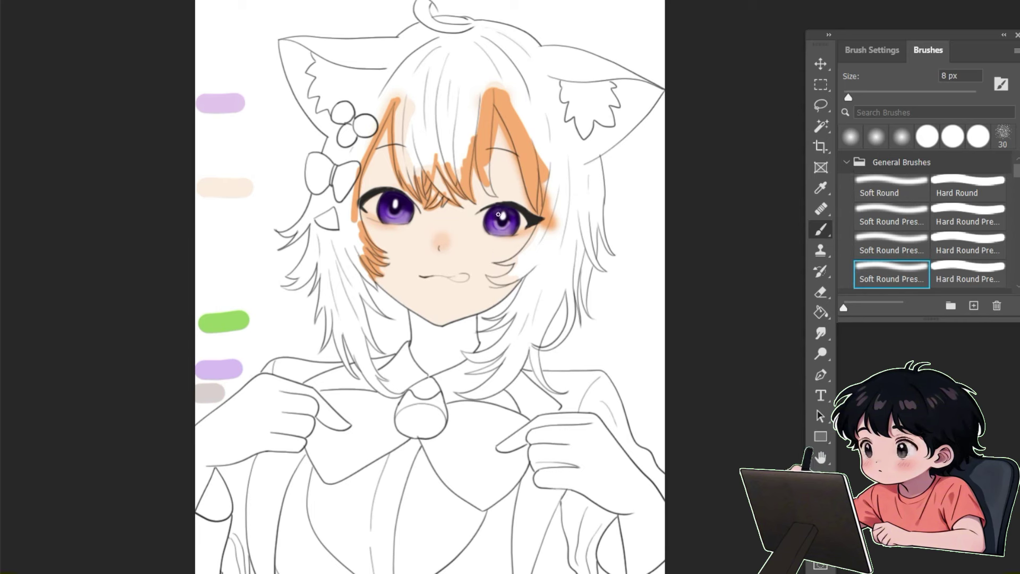
Shade the whites of both eyes around the irises with pale lavender using an 8 px brush.
{"action": "left_click", "coordinate": [902, 136]}
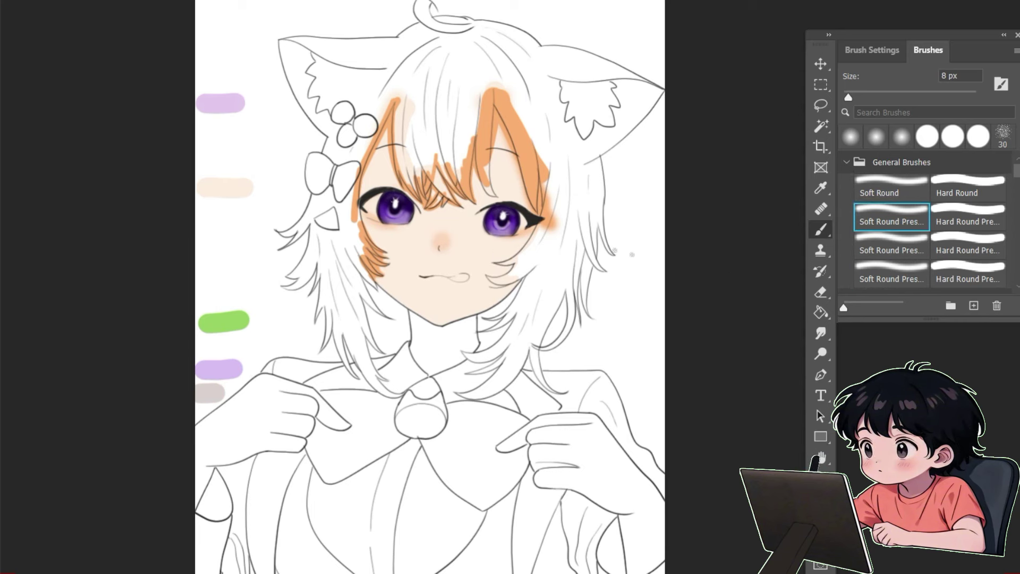
{"action": "key", "text": "period"}
{"action": "key", "text": "period"}
{"action": "key", "text": "period"}
{"action": "key", "text": "period"}
{"action": "key", "text": "period"}
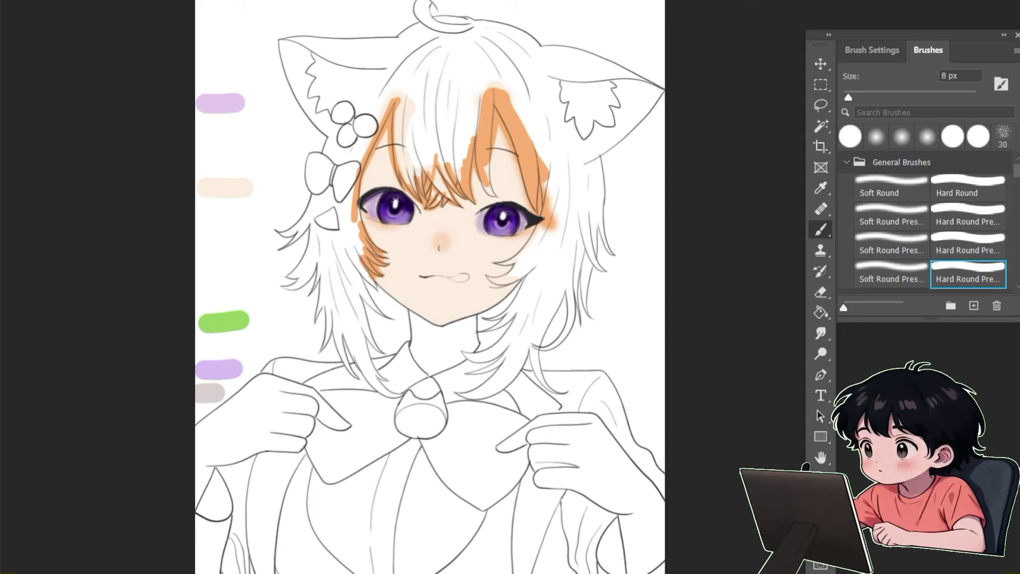
Draw individual upper lashes in black and short brownish lower lashes on both eyes with a pressure-sensitive Soft Round brush.
{"action": "left_click", "coordinate": [891, 215]}
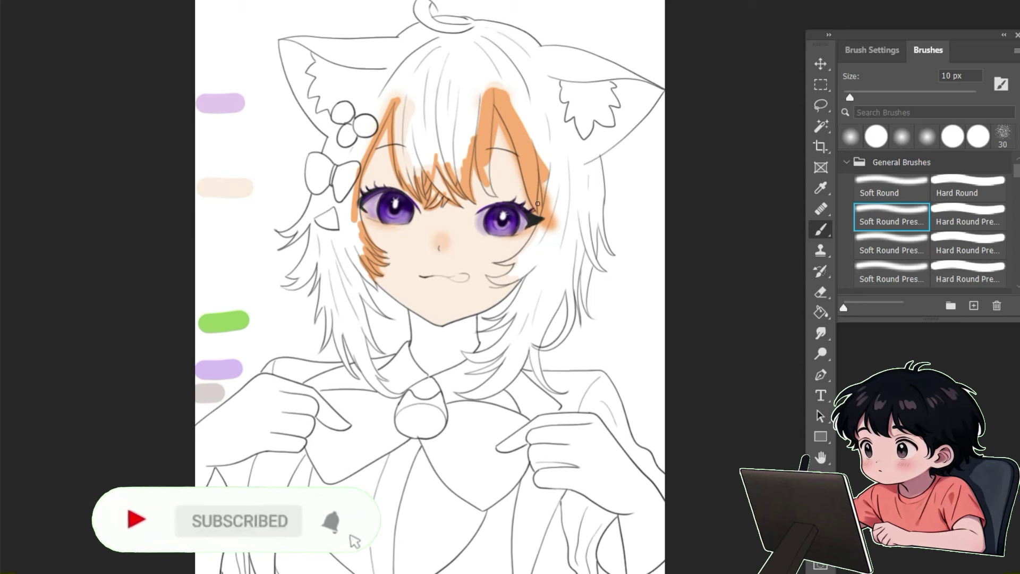
{"action": "key", "text": "bracketleft"}
{"action": "key", "text": "bracketleft"}
{"action": "key", "text": "bracketleft"}
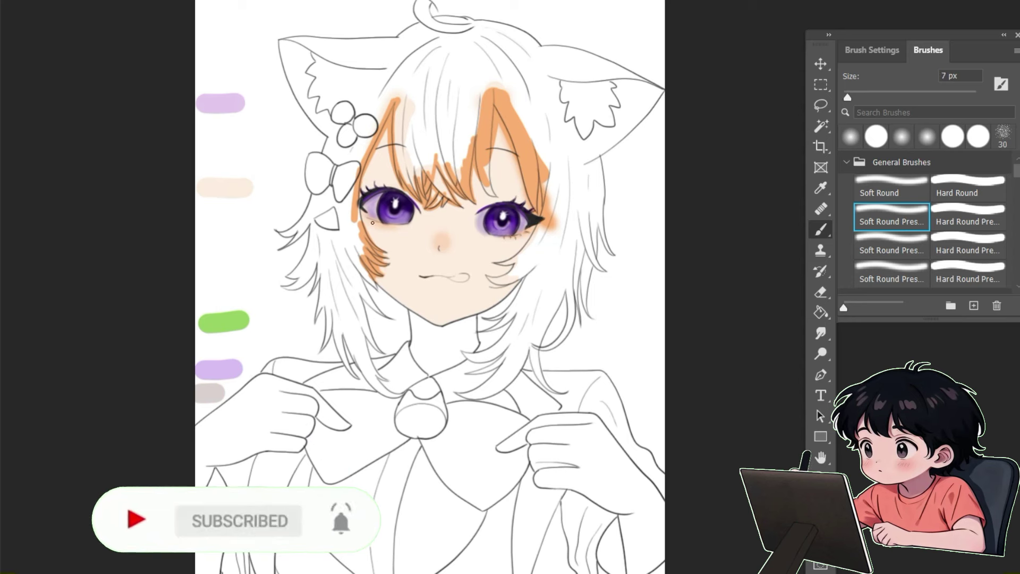
Fill the tongue with magenta and redraw the mouth line darker with a 5 to 6 px soft brush.
{"action": "mouse_move", "coordinate": [453, 277]}
{"action": "left_mouse_down"}
{"action": "mouse_move", "coordinate": [462, 276]}
{"action": "mouse_move", "coordinate": [451, 278]}
{"action": "left_mouse_up"}
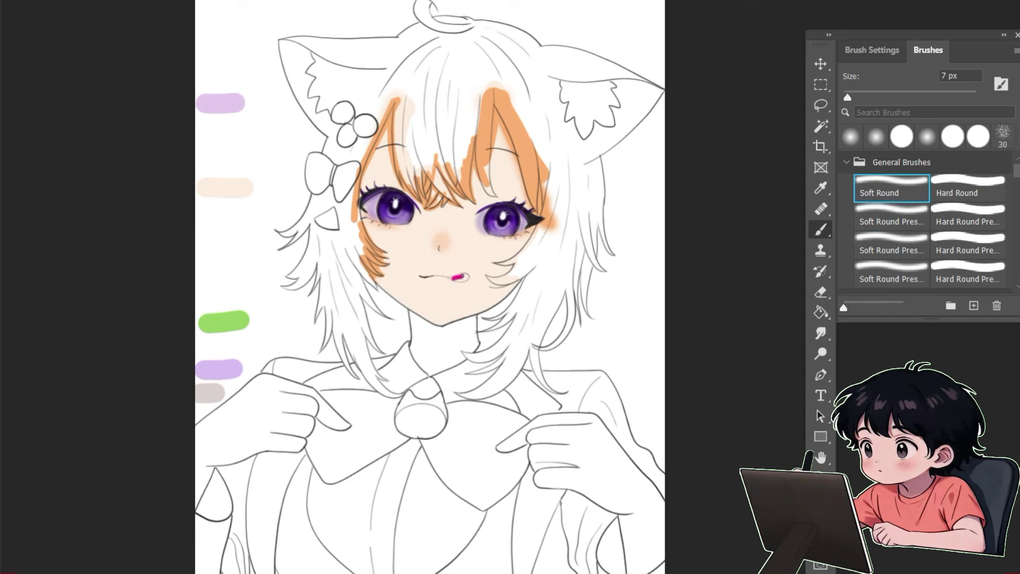
{"action": "key", "text": "period"}
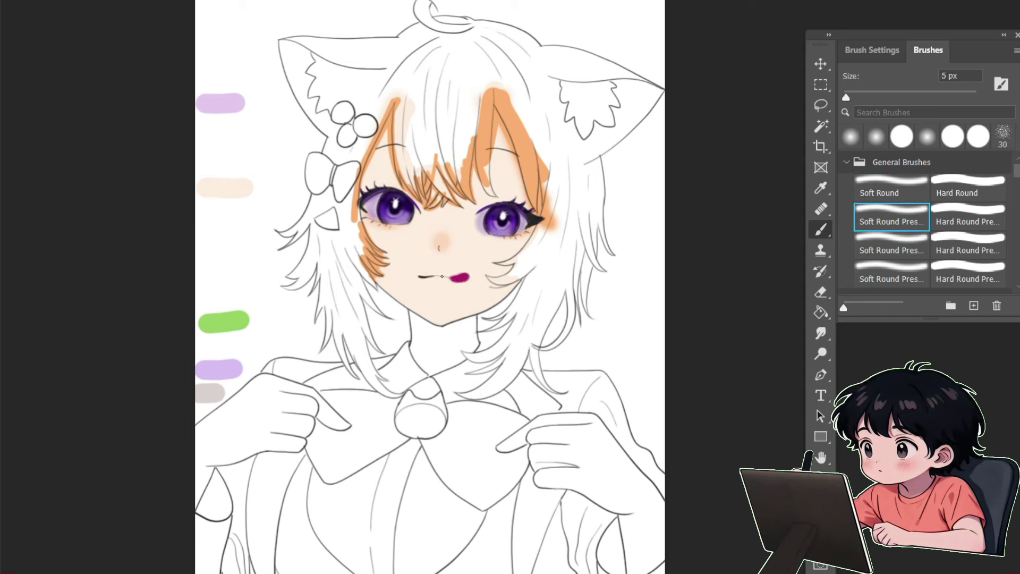
{"action": "key", "text": "bracketright"}
{"action": "left_click_drag", "start_coordinate": [454, 276], "coordinate": [467, 275]}
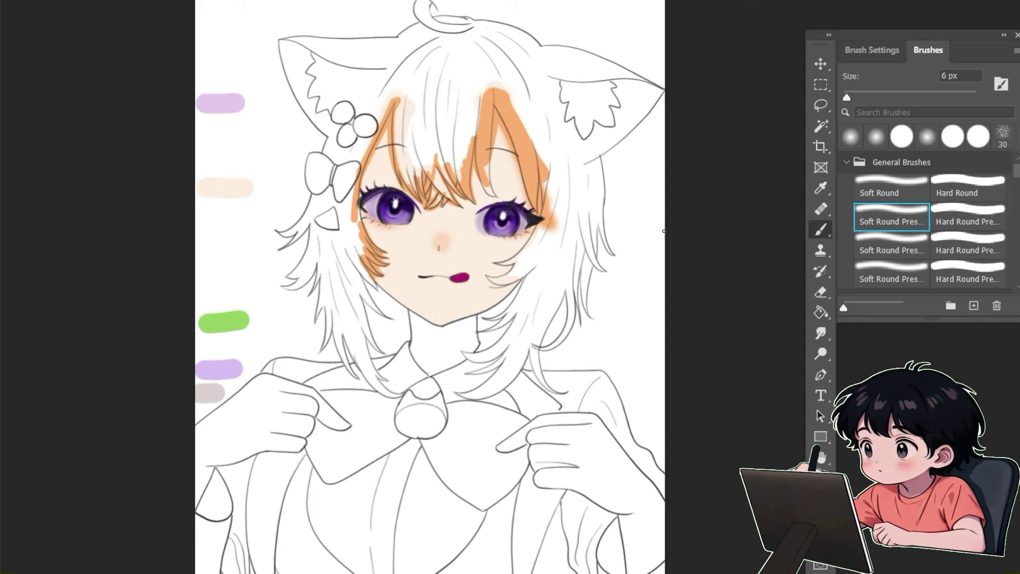
Paint a brown shadow down the neck's left edge and under the jawline with the Soft Round brush, reducing it to 6 px.
{"action": "key", "text": "comma"}
{"action": "key", "text": "bracketright"}
{"action": "key", "text": "bracketright"}
{"action": "key", "text": "bracketright"}
{"action": "key", "text": "bracketright"}
{"action": "key", "text": "bracketright"}
{"action": "mouse_move", "coordinate": [413, 315]}
{"action": "left_mouse_down"}
{"action": "mouse_move", "coordinate": [416, 350]}
{"action": "mouse_move", "coordinate": [425, 322]}
{"action": "mouse_move", "coordinate": [442, 329]}
{"action": "mouse_move", "coordinate": [475, 321]}
{"action": "mouse_move", "coordinate": [441, 329]}
{"action": "mouse_move", "coordinate": [428, 367]}
{"action": "left_mouse_up"}
{"action": "key", "text": "bracketleft"}
{"action": "key", "text": "bracketleft"}
{"action": "key", "text": "bracketleft"}
{"action": "key", "text": "bracketleft"}
{"action": "key", "text": "bracketright"}
{"action": "key", "text": "bracketright"}
{"action": "key", "text": "bracketright"}
{"action": "key", "text": "bracketleft"}
{"action": "key", "text": "bracketright"}
{"action": "key", "text": "bracketleft"}
{"action": "key", "text": "bracketleft"}
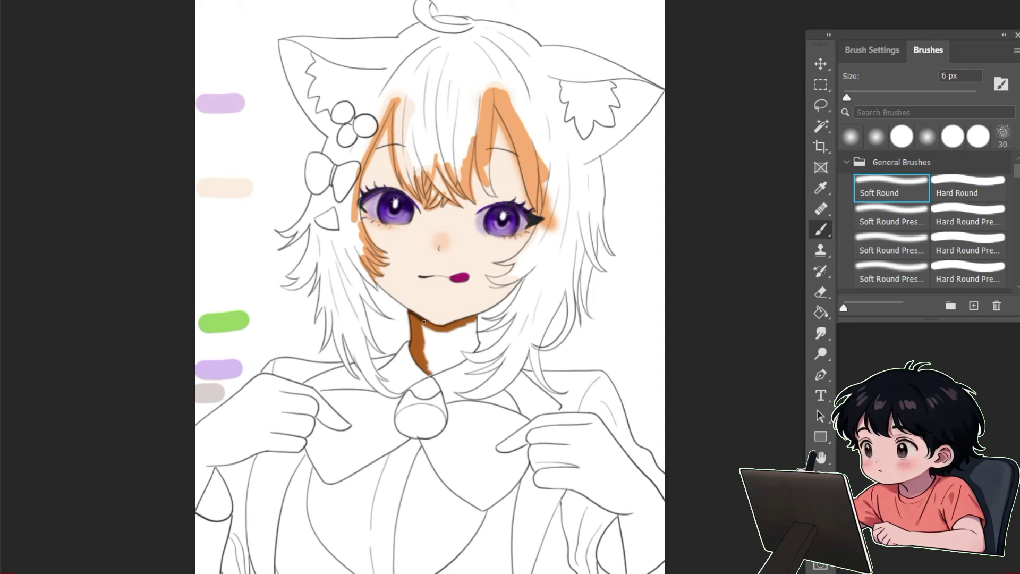
Fill the rest of the neck and even it out in reddish brown with a 20 px Soft Round brush.
{"action": "mouse_move", "coordinate": [432, 338]}
{"action": "left_mouse_down"}
{"action": "mouse_move", "coordinate": [469, 323]}
{"action": "mouse_move", "coordinate": [432, 366]}
{"action": "mouse_move", "coordinate": [477, 329]}
{"action": "mouse_move", "coordinate": [440, 363]}
{"action": "mouse_move", "coordinate": [468, 326]}
{"action": "left_mouse_up"}
{"action": "left_click", "coordinate": [904, 278]}
{"action": "left_click", "coordinate": [876, 136]}
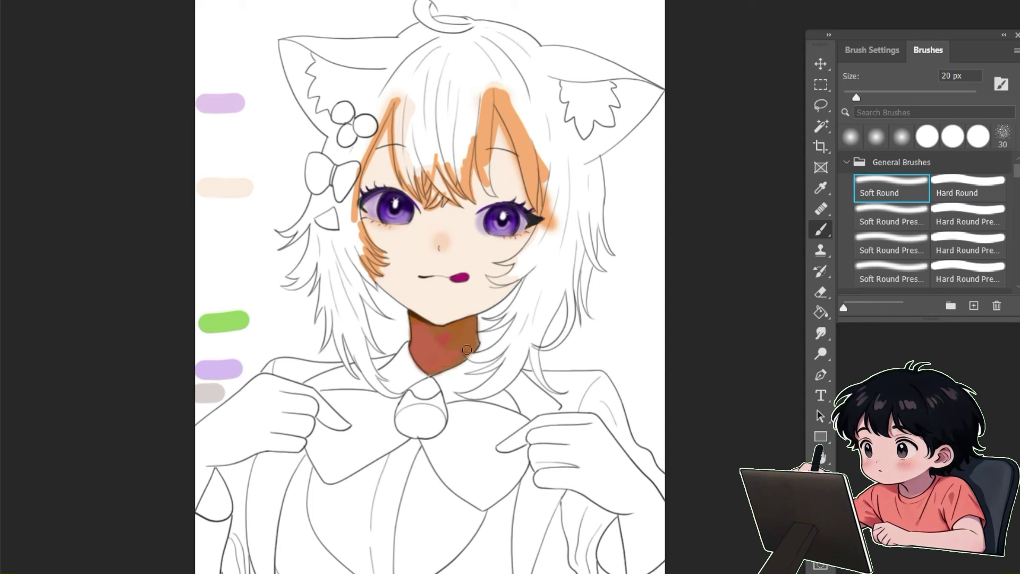
{"action": "left_click", "coordinate": [897, 226]}
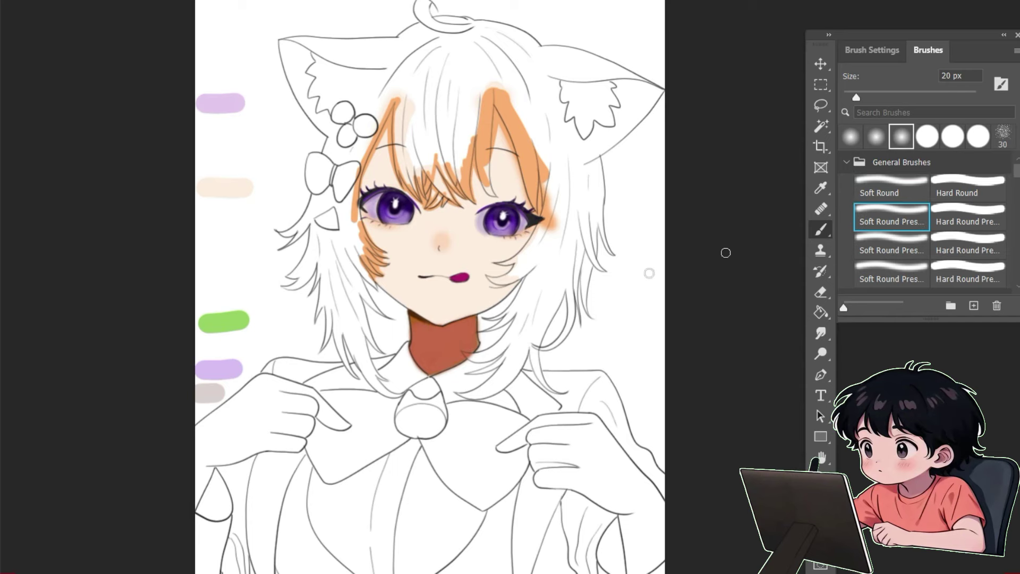
Select the shirt front and collar, extend the selection loosely past the bow edges, and fill it with light purple.
{"action": "left_click_drag", "start_coordinate": [479, 320], "coordinate": [486, 293]}
{"action": "key", "text": "w"}
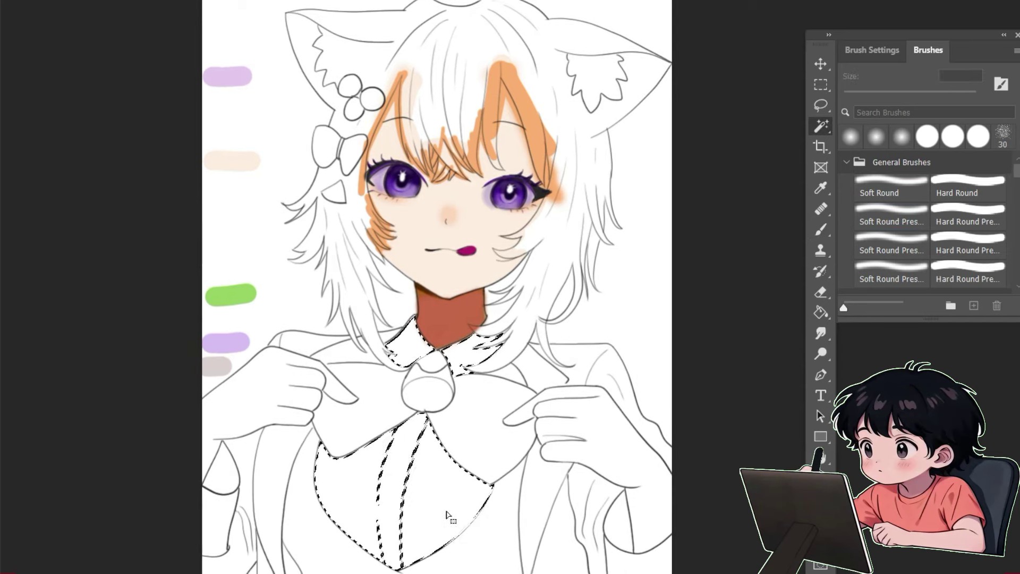
{"action": "key", "text": "l"}
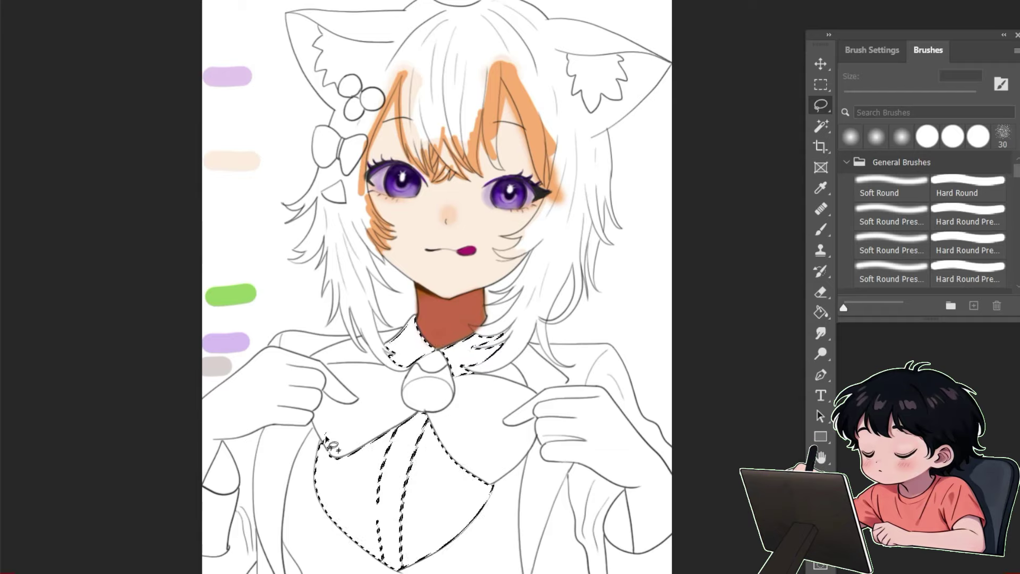
{"action": "mouse_move", "coordinate": [325, 436]}
{"action": "left_mouse_down"}
{"action": "mouse_move", "coordinate": [461, 443]}
{"action": "mouse_move", "coordinate": [399, 486]}
{"action": "mouse_move", "coordinate": [372, 468]}
{"action": "left_mouse_up"}
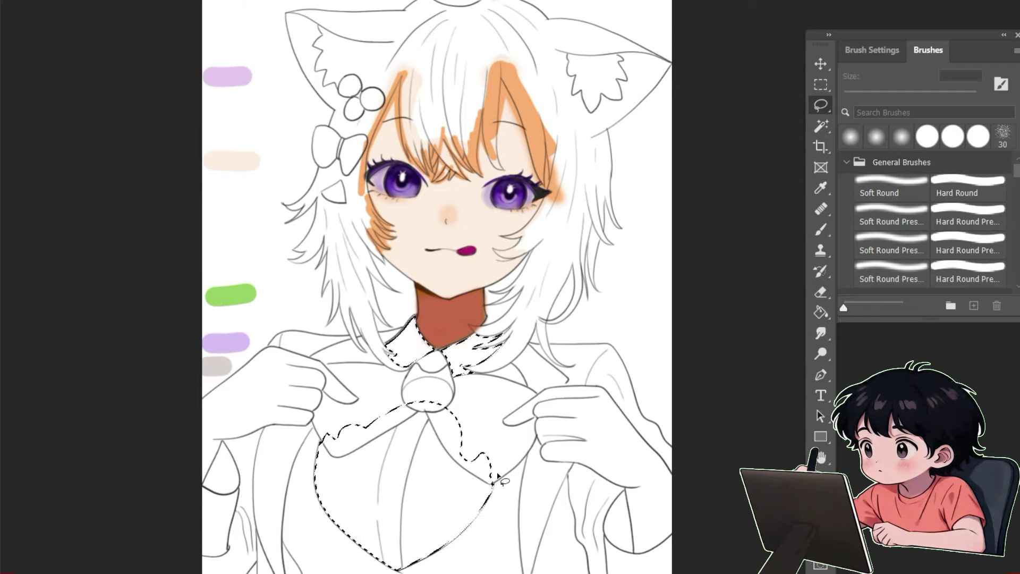
{"action": "mouse_move", "coordinate": [478, 333]}
{"action": "left_mouse_down"}
{"action": "mouse_move", "coordinate": [452, 363]}
{"action": "mouse_move", "coordinate": [438, 352]}
{"action": "mouse_move", "coordinate": [444, 394]}
{"action": "left_mouse_up"}
{"action": "key", "text": "g"}
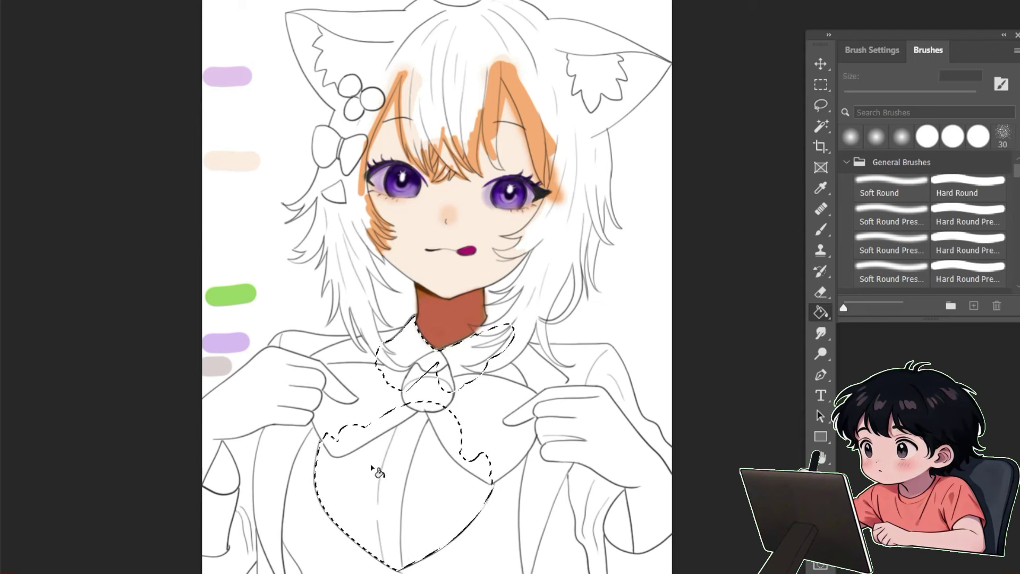
{"action": "left_click", "coordinate": [377, 472]}
{"action": "key", "text": "ctrl+d"}
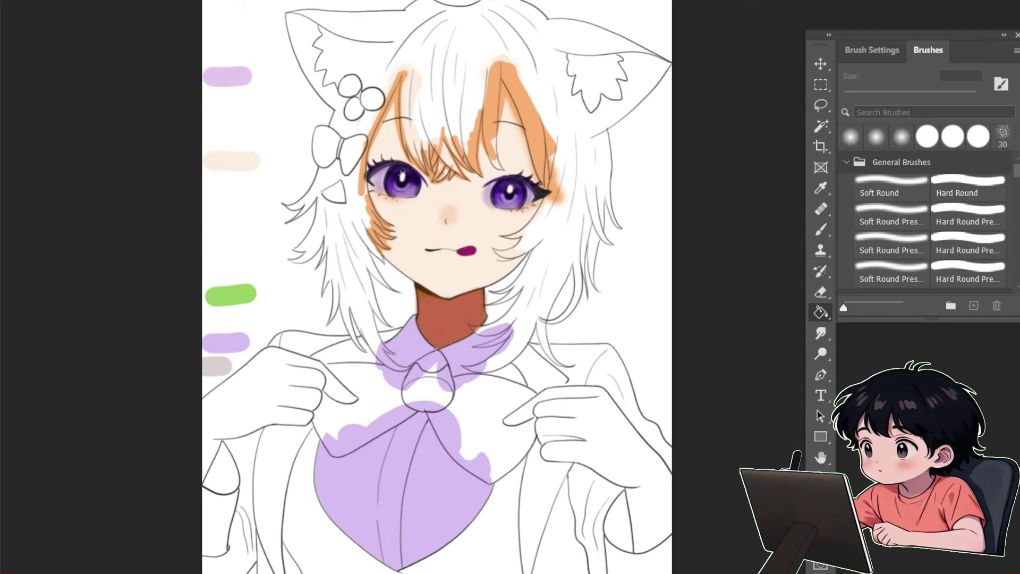
Paint darker purple shadows across the shirt's lower part and under the bow, using the Hard Round Pressure brush at 35 px.
{"action": "left_click", "coordinate": [969, 274]}
{"action": "mouse_move", "coordinate": [357, 523]}
{"action": "left_mouse_down"}
{"action": "mouse_move", "coordinate": [476, 535]}
{"action": "mouse_move", "coordinate": [403, 569]}
{"action": "mouse_move", "coordinate": [298, 532]}
{"action": "mouse_move", "coordinate": [398, 523]}
{"action": "mouse_move", "coordinate": [356, 529]}
{"action": "mouse_move", "coordinate": [368, 568]}
{"action": "mouse_move", "coordinate": [475, 562]}
{"action": "mouse_move", "coordinate": [393, 549]}
{"action": "left_mouse_up"}
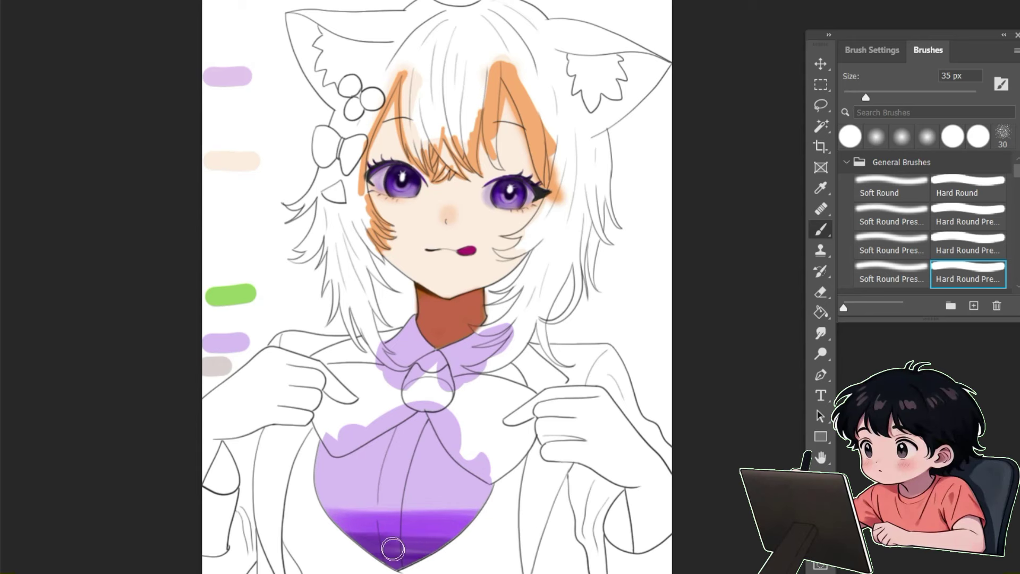
{"action": "mouse_move", "coordinate": [403, 423]}
{"action": "left_mouse_down"}
{"action": "mouse_move", "coordinate": [436, 420]}
{"action": "mouse_move", "coordinate": [366, 427]}
{"action": "mouse_move", "coordinate": [394, 437]}
{"action": "mouse_move", "coordinate": [457, 420]}
{"action": "mouse_move", "coordinate": [372, 428]}
{"action": "mouse_move", "coordinate": [478, 447]}
{"action": "mouse_move", "coordinate": [441, 449]}
{"action": "left_mouse_up"}
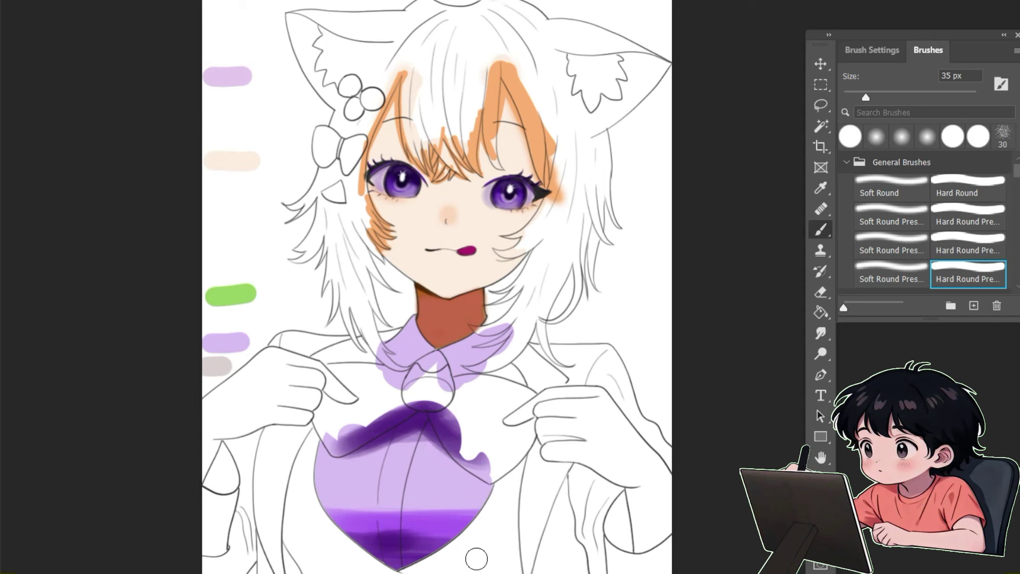
{"action": "mouse_move", "coordinate": [424, 527]}
{"action": "left_mouse_down"}
{"action": "mouse_move", "coordinate": [408, 546]}
{"action": "mouse_move", "coordinate": [414, 562]}
{"action": "mouse_move", "coordinate": [437, 562]}
{"action": "left_mouse_up"}
{"action": "mouse_move", "coordinate": [398, 423]}
{"action": "left_mouse_down"}
{"action": "mouse_move", "coordinate": [361, 436]}
{"action": "mouse_move", "coordinate": [434, 419]}
{"action": "mouse_move", "coordinate": [384, 461]}
{"action": "mouse_move", "coordinate": [405, 447]}
{"action": "mouse_move", "coordinate": [387, 462]}
{"action": "left_mouse_up"}
{"action": "left_click", "coordinate": [352, 486], "text": "alt"}
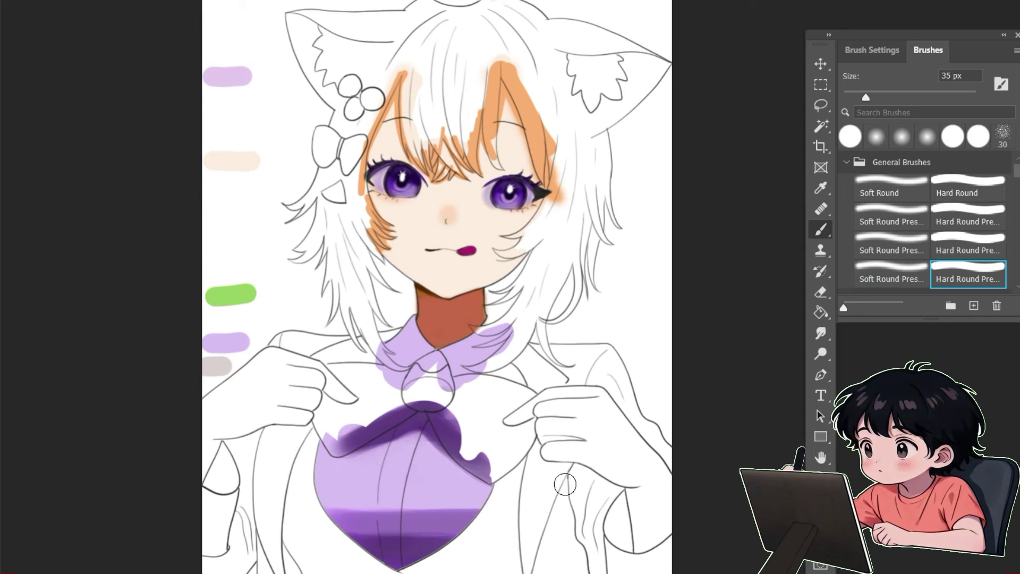
{"action": "left_click_drag", "start_coordinate": [430, 420], "coordinate": [478, 465]}
{"action": "mouse_move", "coordinate": [394, 422]}
{"action": "left_mouse_down"}
{"action": "mouse_move", "coordinate": [442, 415]}
{"action": "mouse_move", "coordinate": [428, 403]}
{"action": "mouse_move", "coordinate": [451, 387]}
{"action": "left_mouse_up"}
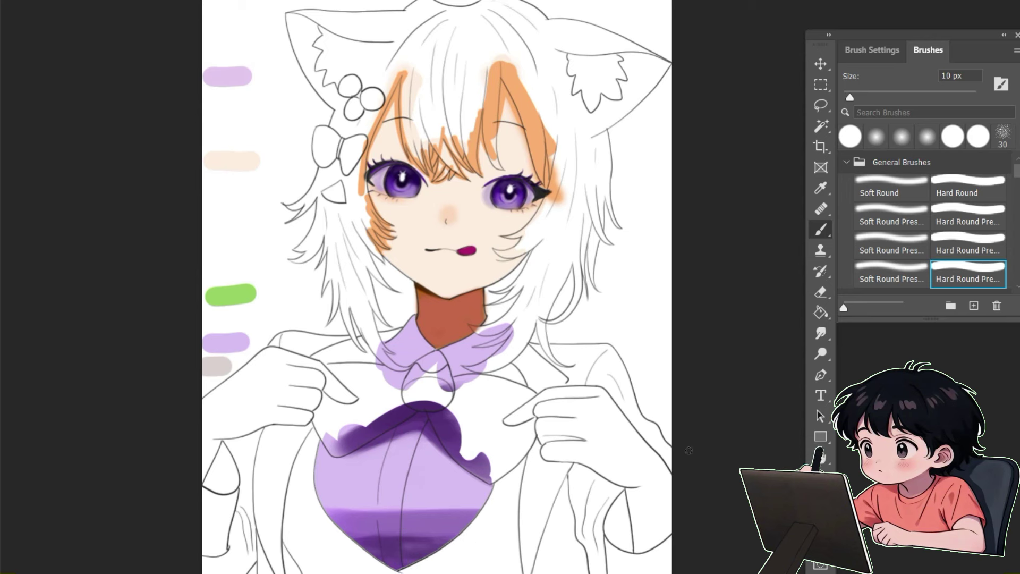
Shade soft purple folds around the shirt's center placket and side edges with a 20 px Hard Round Pressure brush.
{"action": "key", "text": "comma"}
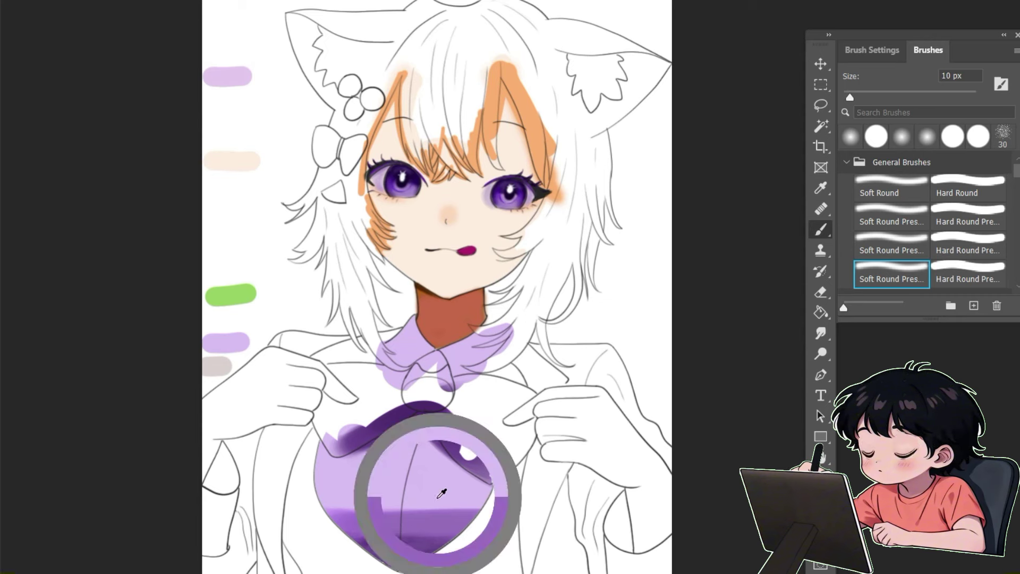
{"action": "key", "text": "bracketright"}
{"action": "key", "text": "bracketright"}
{"action": "key", "text": "period"}
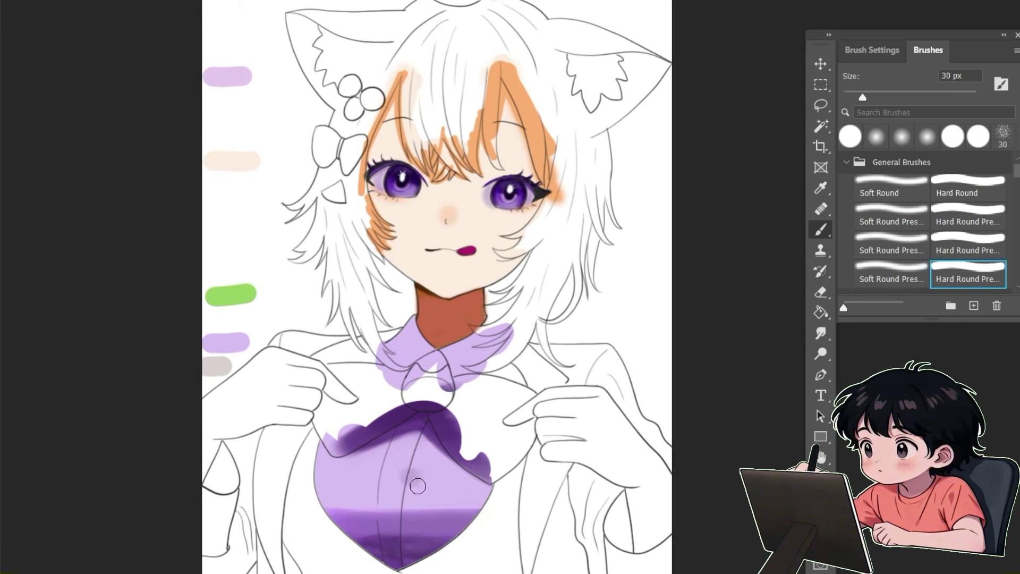
{"action": "key", "text": "bracketleft"}
{"action": "mouse_move", "coordinate": [396, 478]}
{"action": "left_mouse_down"}
{"action": "mouse_move", "coordinate": [397, 455]}
{"action": "mouse_move", "coordinate": [432, 465]}
{"action": "mouse_move", "coordinate": [427, 455]}
{"action": "mouse_move", "coordinate": [389, 484]}
{"action": "mouse_move", "coordinate": [411, 453]}
{"action": "mouse_move", "coordinate": [433, 490]}
{"action": "mouse_move", "coordinate": [416, 449]}
{"action": "mouse_move", "coordinate": [390, 468]}
{"action": "mouse_move", "coordinate": [427, 472]}
{"action": "mouse_move", "coordinate": [428, 460]}
{"action": "mouse_move", "coordinate": [420, 492]}
{"action": "mouse_move", "coordinate": [380, 491]}
{"action": "mouse_move", "coordinate": [396, 512]}
{"action": "mouse_move", "coordinate": [364, 472]}
{"action": "mouse_move", "coordinate": [430, 461]}
{"action": "left_mouse_up"}
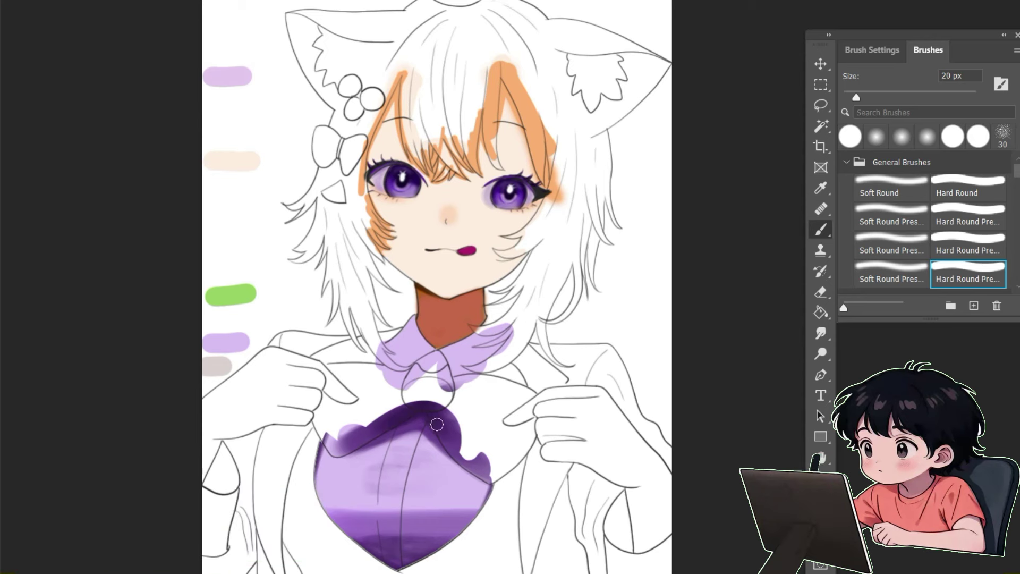
Paint the collar in dark purple on the left and medium purple on the right with a soft round brush.
{"action": "left_click", "coordinate": [892, 217]}
{"action": "key", "text": "bracketleft"}
{"action": "key", "text": "bracketleft"}
{"action": "key", "text": "bracketleft"}
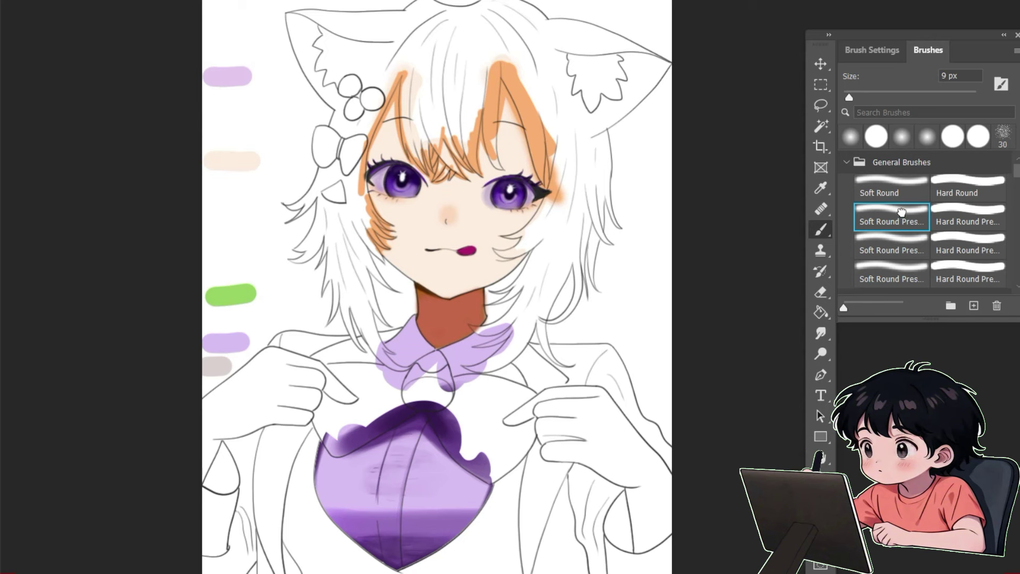
{"action": "left_click", "coordinate": [891, 187]}
{"action": "mouse_move", "coordinate": [411, 320]}
{"action": "left_mouse_down"}
{"action": "mouse_move", "coordinate": [393, 345]}
{"action": "mouse_move", "coordinate": [413, 323]}
{"action": "mouse_move", "coordinate": [425, 361]}
{"action": "mouse_move", "coordinate": [396, 374]}
{"action": "left_mouse_up"}
{"action": "mouse_move", "coordinate": [451, 355]}
{"action": "left_mouse_down"}
{"action": "mouse_move", "coordinate": [494, 337]}
{"action": "mouse_move", "coordinate": [462, 372]}
{"action": "mouse_move", "coordinate": [420, 372]}
{"action": "mouse_move", "coordinate": [446, 375]}
{"action": "mouse_move", "coordinate": [441, 388]}
{"action": "mouse_move", "coordinate": [430, 378]}
{"action": "left_mouse_up"}
Deepen the purple shadows around the collar's center and by the neck with a 10 to 15 px Soft Round Pressure brush.
{"action": "key", "text": "bracketleft"}
{"action": "key", "text": "bracketleft"}
{"action": "key", "text": "bracketleft"}
{"action": "key", "text": "bracketleft"}
{"action": "key", "text": "bracketright"}
{"action": "key", "text": "bracketright"}
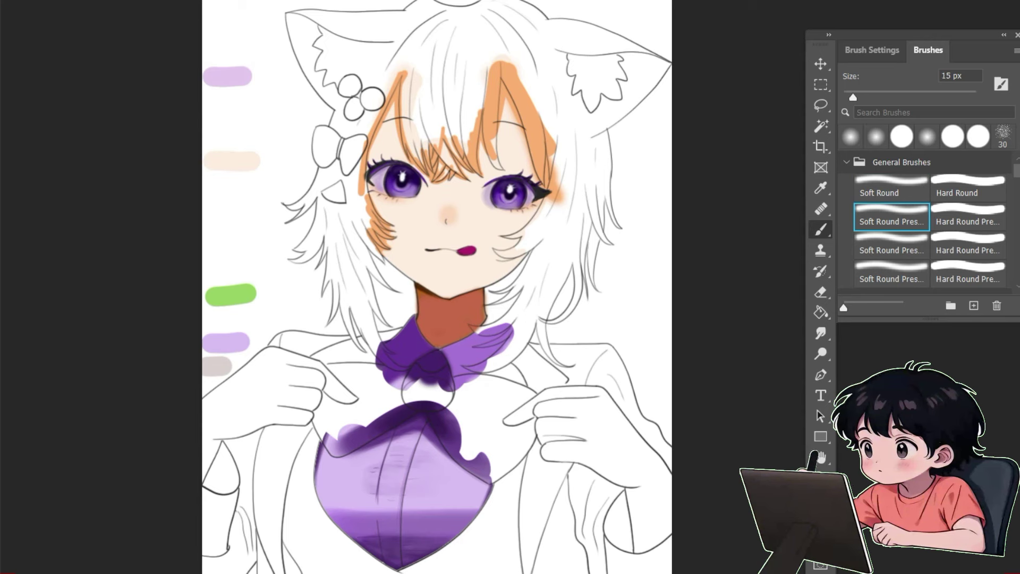
{"action": "key", "text": "comma"}
{"action": "key", "text": "period"}
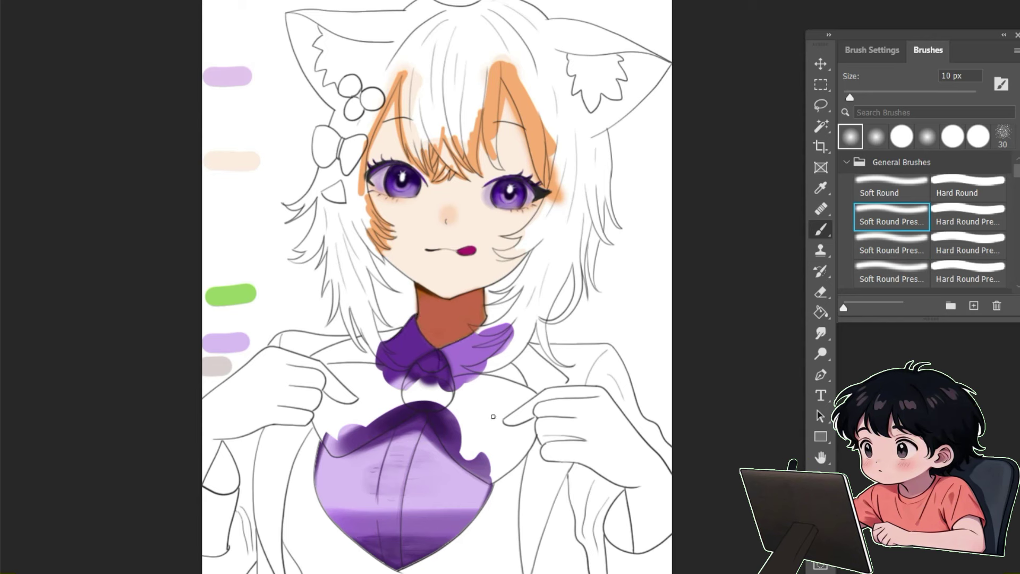
{"action": "left_click", "coordinate": [902, 272]}
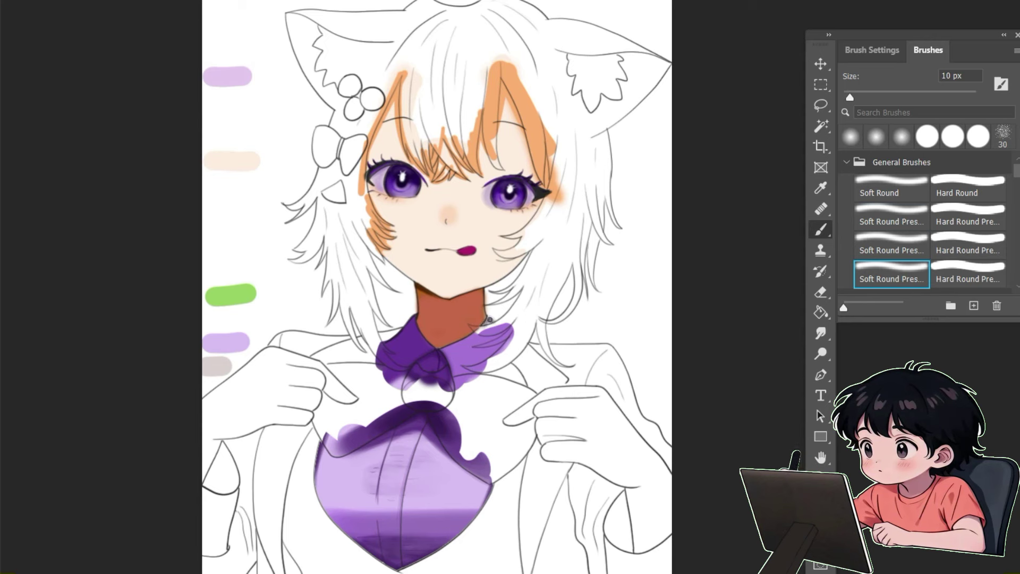
{"action": "left_click", "coordinate": [893, 190]}
{"action": "left_click", "coordinate": [903, 223]}
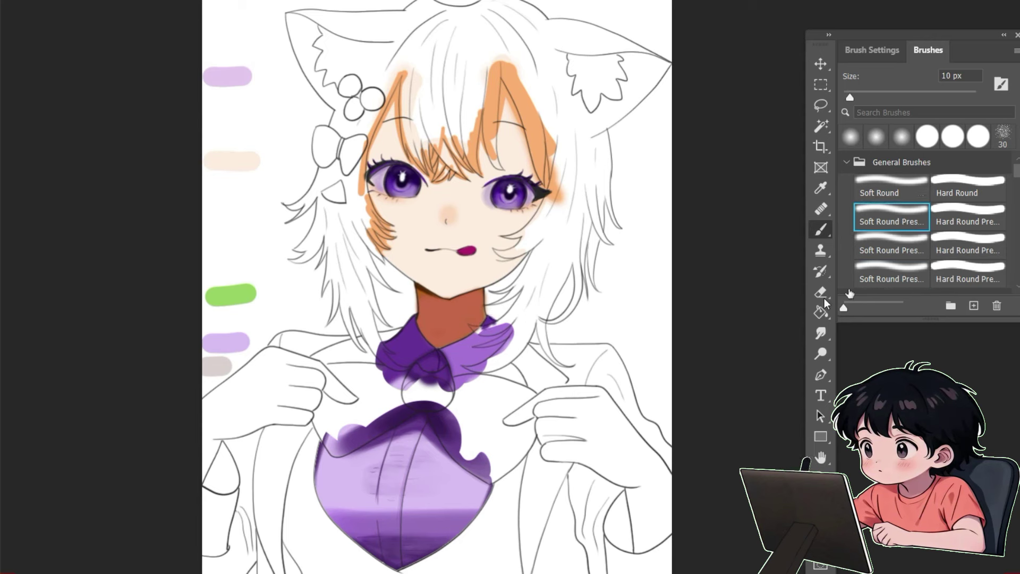
{"action": "key", "text": "w"}
{"action": "key", "text": "ctrl+a"}
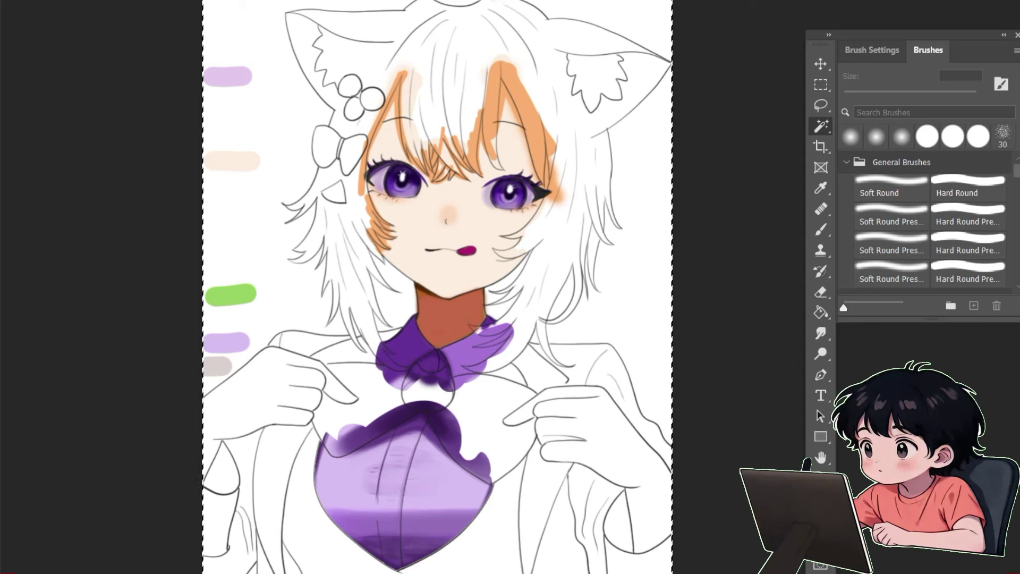
{"action": "key", "text": "Delete"}
{"action": "key", "text": "ctrl+z"}
{"action": "left_click", "coordinate": [512, 414]}
{"action": "left_click", "coordinate": [627, 404]}
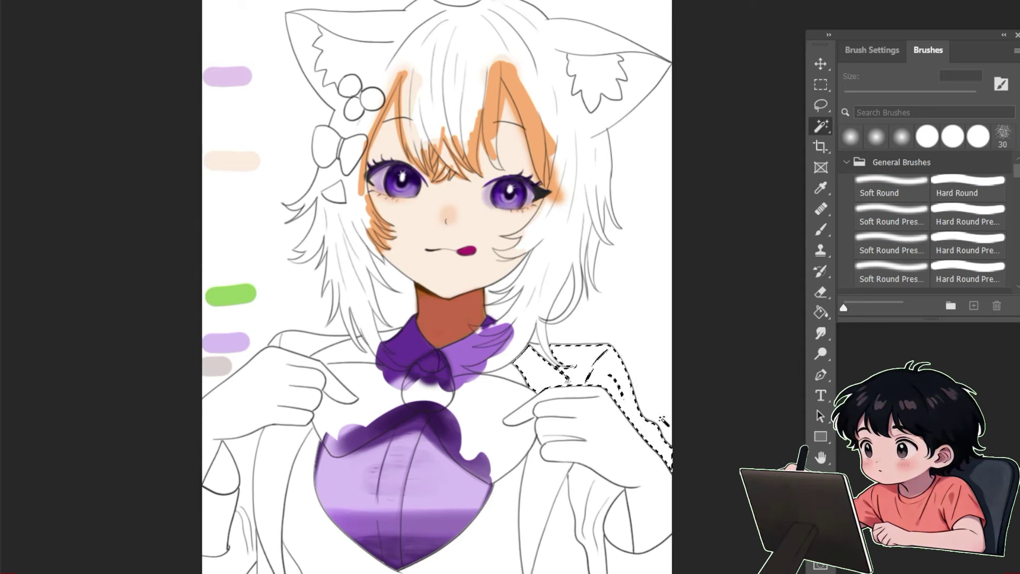
{"action": "key", "text": "ctrl+z"}
{"action": "key", "text": "ctrl+d"}
{"action": "key", "text": "b"}
{"action": "key", "text": "w"}
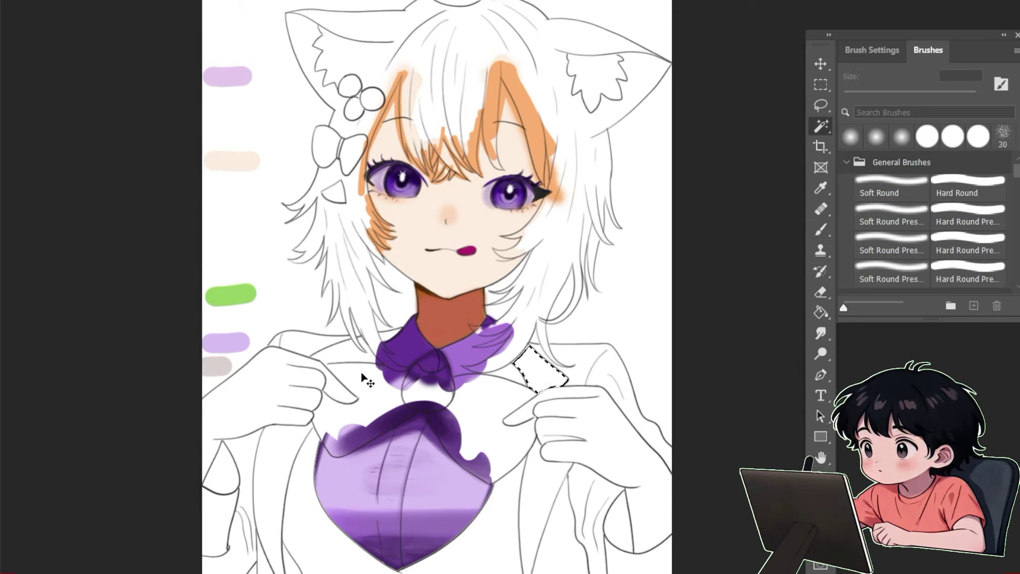
{"action": "left_click", "coordinate": [542, 371]}
{"action": "key", "text": "b"}
{"action": "key", "text": "ctrl+d"}
{"action": "key", "text": "w"}
Select the jacket's shoulder pieces, lapels and cuffs, include the gaps between hair strands, and fill them all with light green.
{"action": "left_click", "coordinate": [534, 375]}
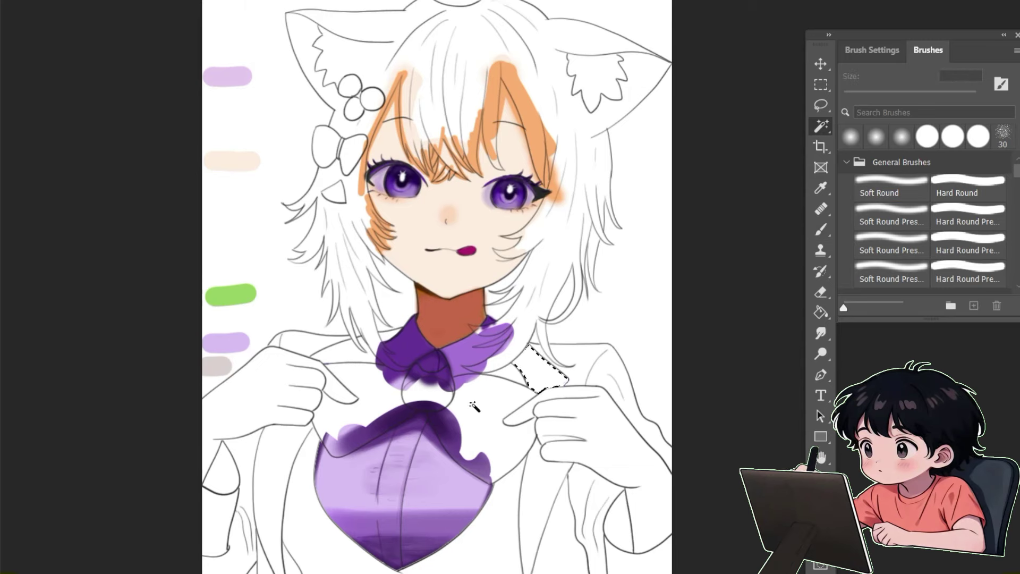
{"action": "left_click", "coordinate": [348, 355], "text": "shift"}
{"action": "left_click", "coordinate": [539, 492], "text": "shift"}
{"action": "left_click", "coordinate": [273, 499], "text": "shift"}
{"action": "left_click", "coordinate": [221, 518], "text": "shift"}
{"action": "left_click", "coordinate": [225, 471], "text": "shift"}
{"action": "left_click", "coordinate": [624, 510], "text": "shift"}
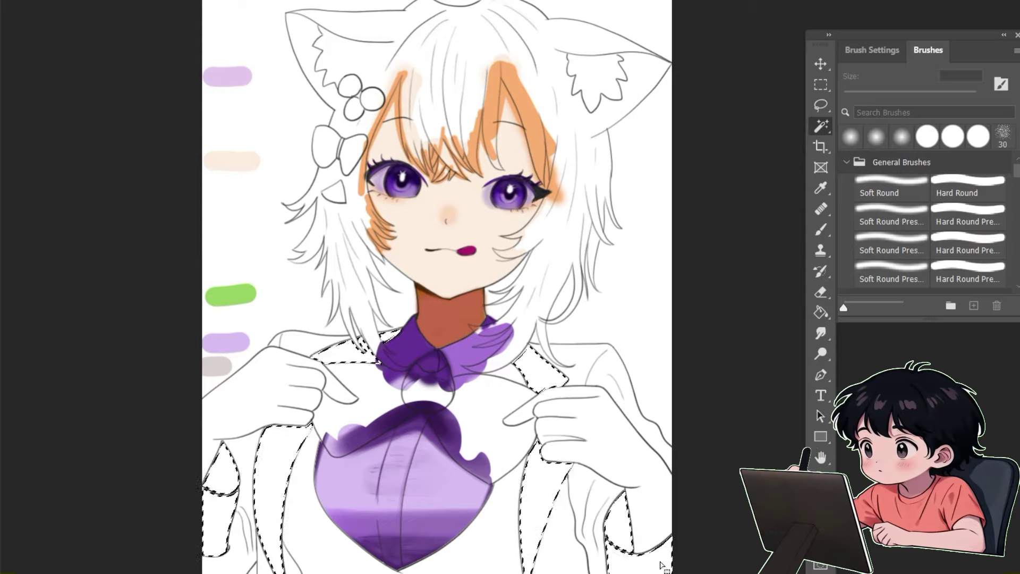
{"action": "left_click", "coordinate": [663, 560], "text": "shift"}
{"action": "key", "text": "l"}
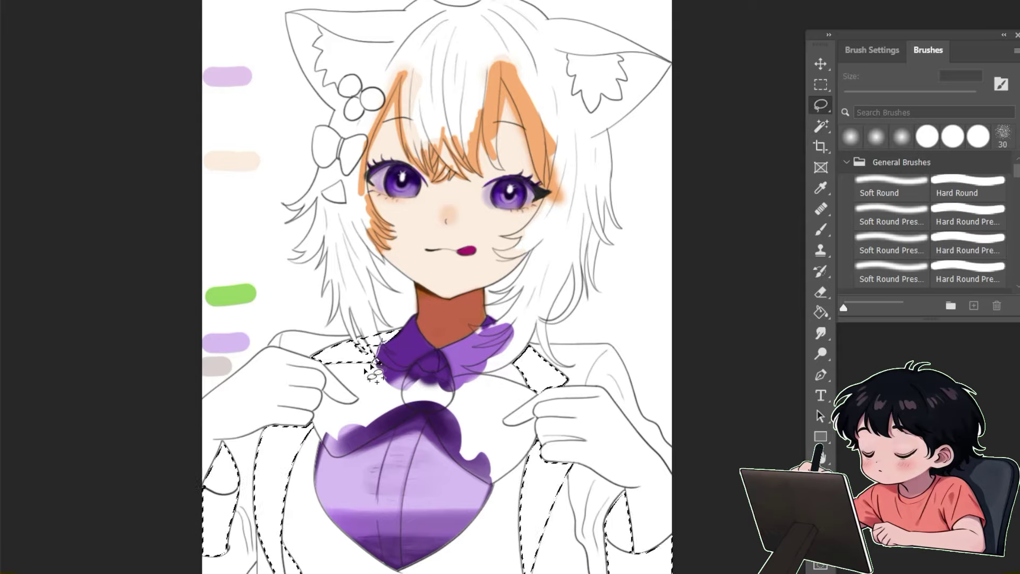
{"action": "mouse_move", "coordinate": [360, 358]}
{"action": "left_mouse_down"}
{"action": "mouse_move", "coordinate": [379, 354]}
{"action": "mouse_move", "coordinate": [351, 351]}
{"action": "left_mouse_up"}
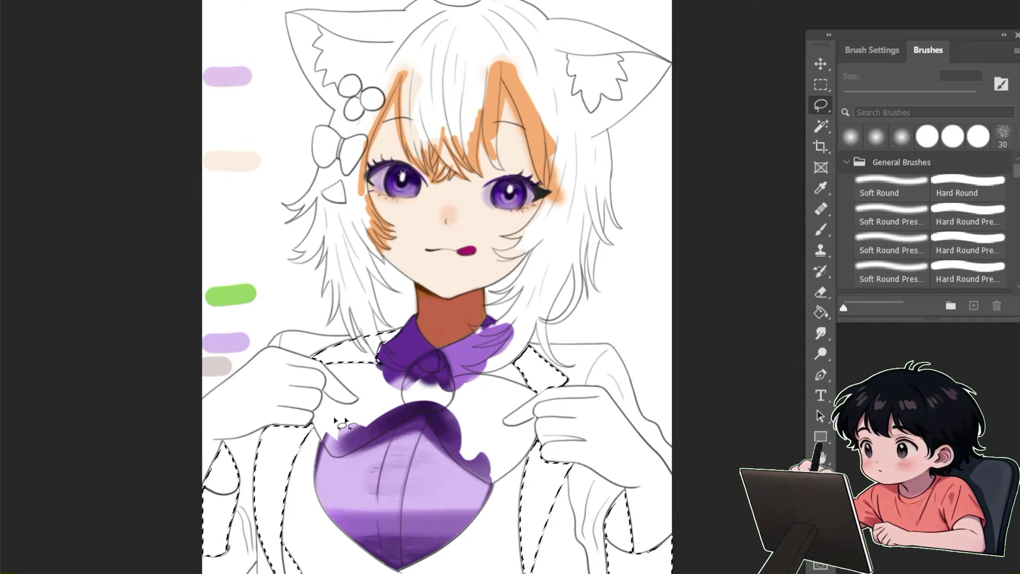
{"action": "key", "text": "alt+BackSpace"}
{"action": "key", "text": "ctrl+d"}
Paint a darker green shadow on the right lapel below the hand with a 10 px Hard Round brush.
{"action": "key", "text": "b"}
{"action": "key", "text": "comma"}
{"action": "key", "text": "comma"}
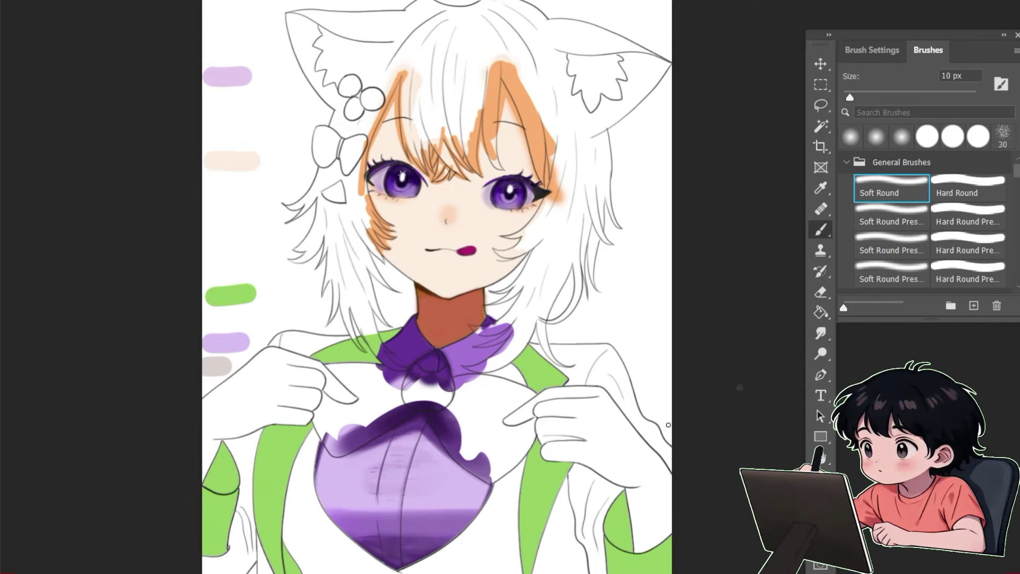
{"action": "key", "text": "period"}
{"action": "key", "text": "bracketleft"}
{"action": "key", "text": "bracketleft"}
{"action": "key", "text": "bracketleft"}
{"action": "key", "text": "bracketleft"}
{"action": "key", "text": "bracketleft"}
{"action": "key", "text": "bracketleft"}
{"action": "key", "text": "bracketleft"}
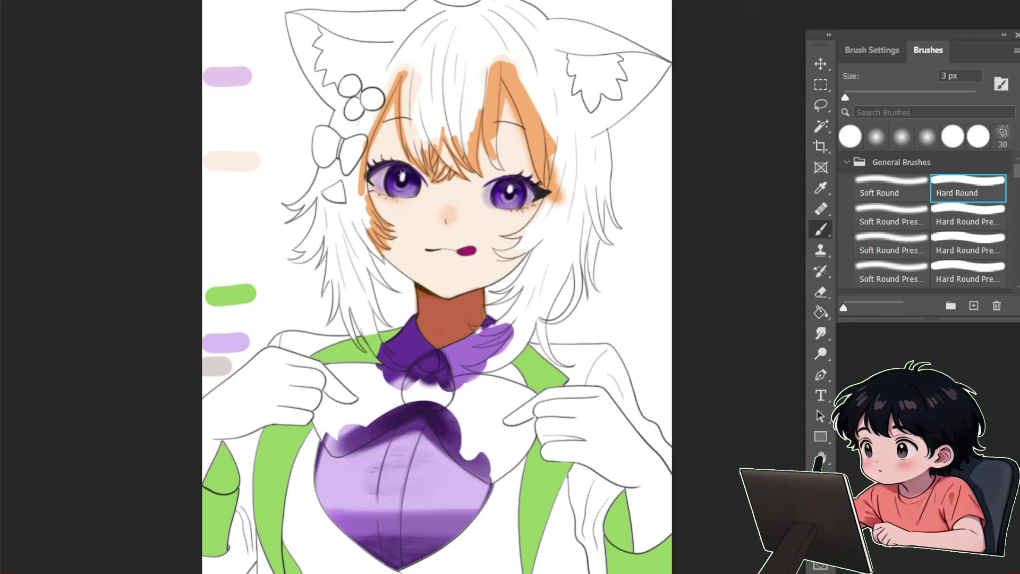
{"action": "key", "text": "bracketright"}
{"action": "key", "text": "bracketright"}
{"action": "key", "text": "bracketright"}
{"action": "key", "text": "bracketright"}
{"action": "key", "text": "bracketright"}
{"action": "key", "text": "bracketright"}
{"action": "key", "text": "bracketright"}
{"action": "mouse_move", "coordinate": [538, 442]}
{"action": "left_mouse_down"}
{"action": "mouse_move", "coordinate": [567, 477]}
{"action": "mouse_move", "coordinate": [542, 452]}
{"action": "left_mouse_up"}
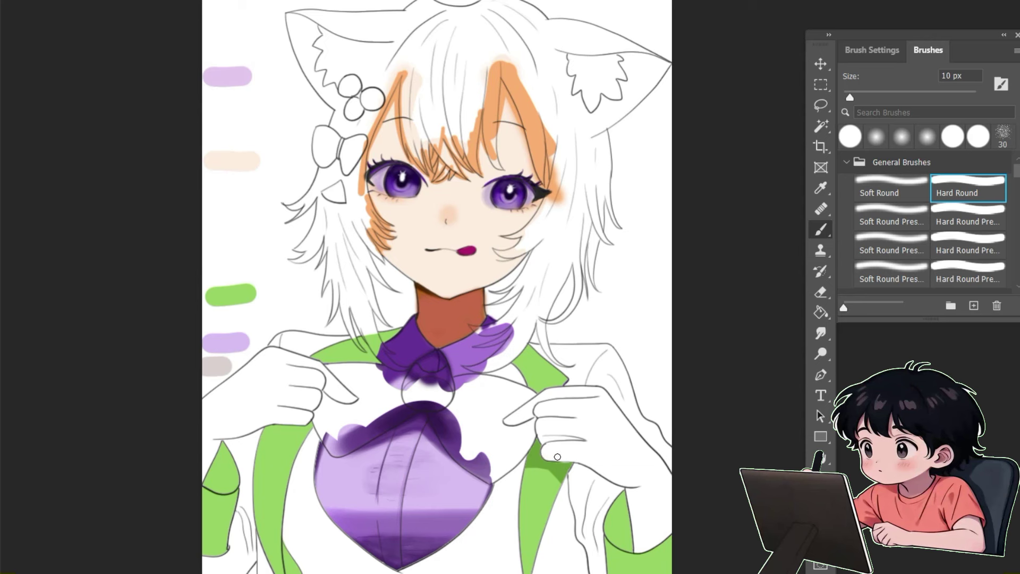
Add darker green shadows inside both cuffs, on the shoulder under the hair, and on the left lapel below the hand.
{"action": "mouse_move", "coordinate": [626, 496]}
{"action": "left_mouse_down"}
{"action": "mouse_move", "coordinate": [607, 526]}
{"action": "mouse_move", "coordinate": [620, 553]}
{"action": "left_mouse_up"}
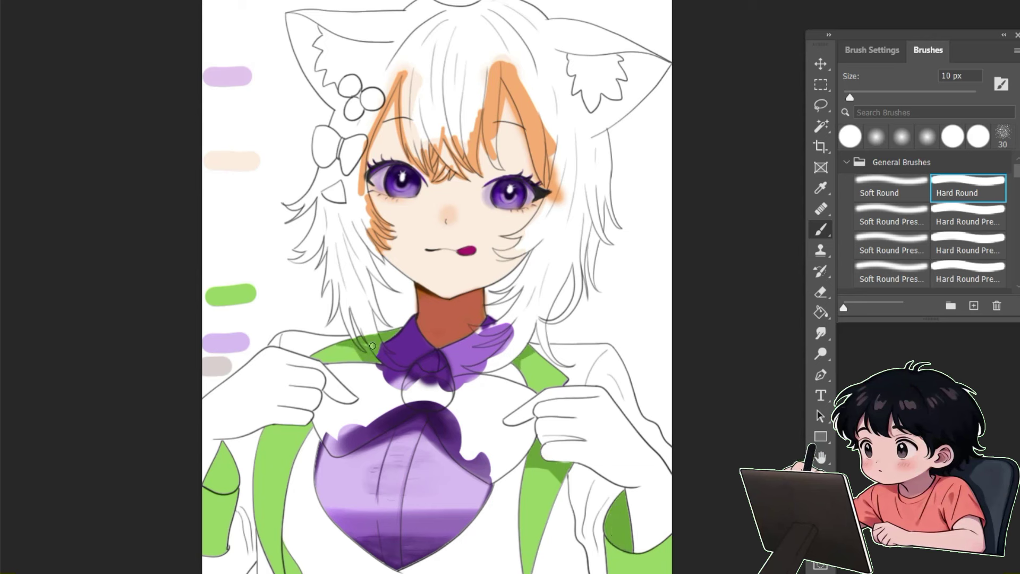
{"action": "mouse_move", "coordinate": [261, 450]}
{"action": "left_mouse_down"}
{"action": "mouse_move", "coordinate": [309, 420]}
{"action": "mouse_move", "coordinate": [332, 460]}
{"action": "mouse_move", "coordinate": [234, 481]}
{"action": "left_mouse_up"}
{"action": "mouse_move", "coordinate": [223, 449]}
{"action": "left_mouse_down"}
{"action": "mouse_move", "coordinate": [209, 469]}
{"action": "mouse_move", "coordinate": [215, 462]}
{"action": "left_mouse_up"}
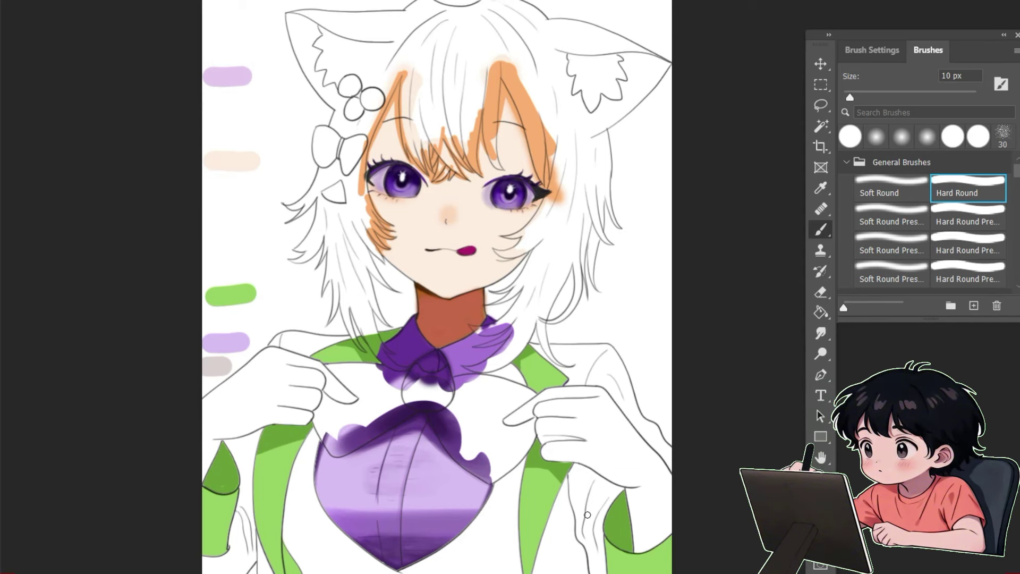
Paint a very dark green underside at the left lapel's lower end and darken the insides of both cuffs.
{"action": "left_click_drag", "start_coordinate": [350, 507], "coordinate": [364, 418]}
{"action": "mouse_move", "coordinate": [310, 509]}
{"action": "left_mouse_down"}
{"action": "mouse_move", "coordinate": [299, 459]}
{"action": "mouse_move", "coordinate": [303, 467]}
{"action": "left_mouse_up"}
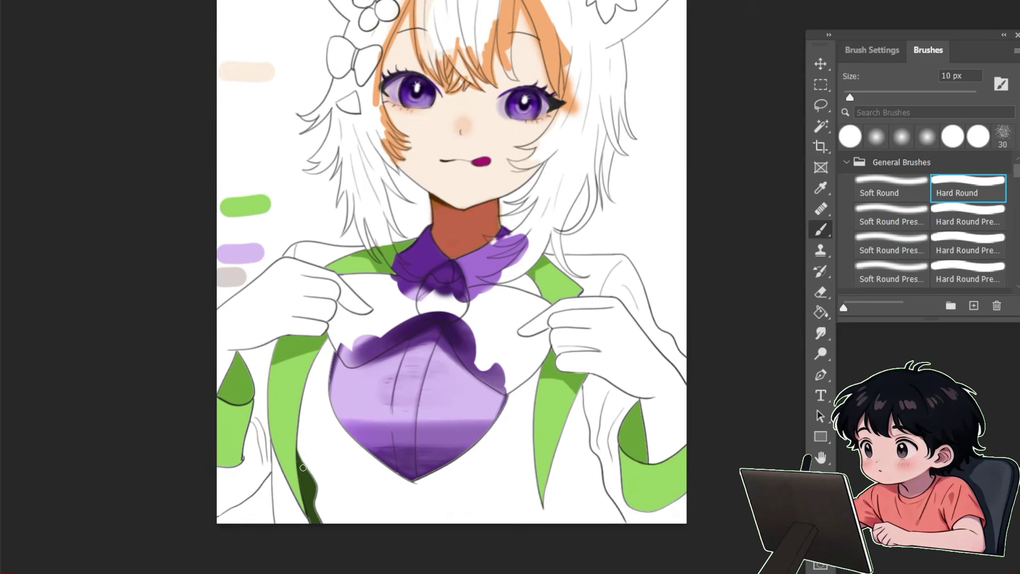
{"action": "mouse_move", "coordinate": [638, 409]}
{"action": "left_mouse_down"}
{"action": "mouse_move", "coordinate": [633, 457]}
{"action": "mouse_move", "coordinate": [633, 446]}
{"action": "left_mouse_up"}
{"action": "key", "text": "ctrl+z"}
{"action": "left_click_drag", "start_coordinate": [235, 355], "coordinate": [221, 392]}
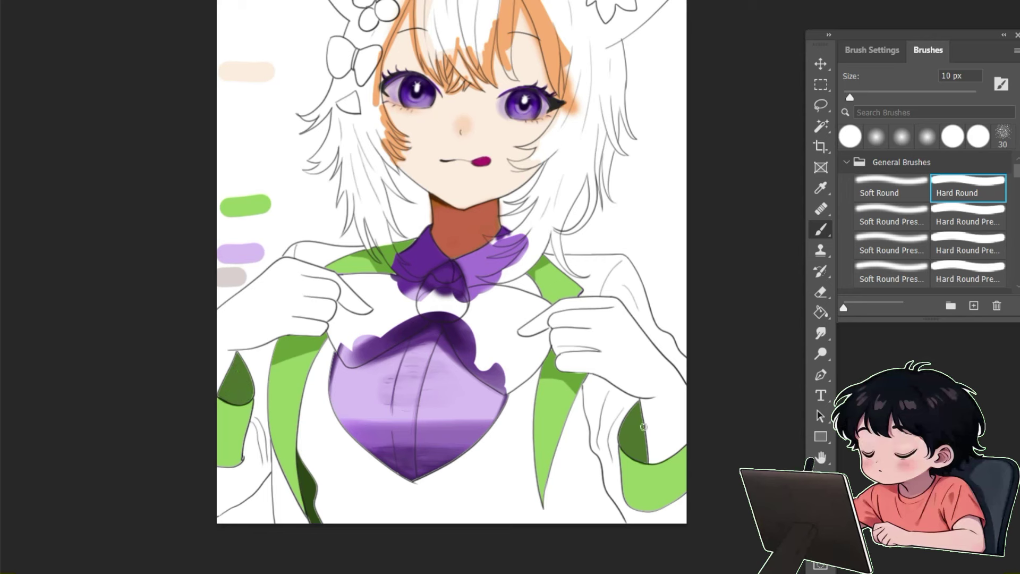
Rework the dark green underside of the left lapel into a cleaner shape with a 4 to 7 px round brush.
{"action": "key", "text": "bracketleft"}
{"action": "key", "text": "bracketleft"}
{"action": "key", "text": "bracketleft"}
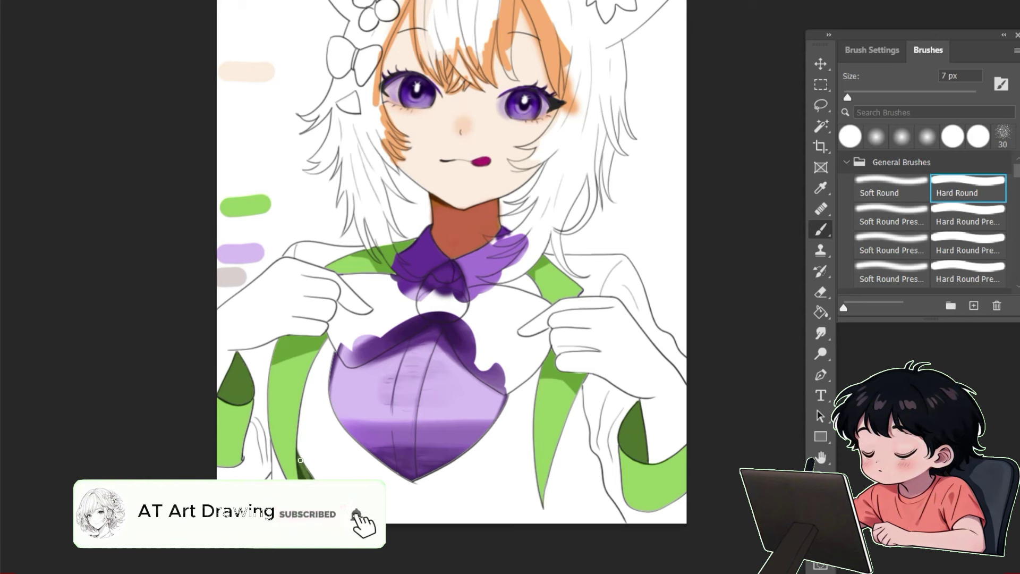
{"action": "key", "text": "bracketleft"}
{"action": "key", "text": "bracketleft"}
{"action": "key", "text": "bracketleft"}
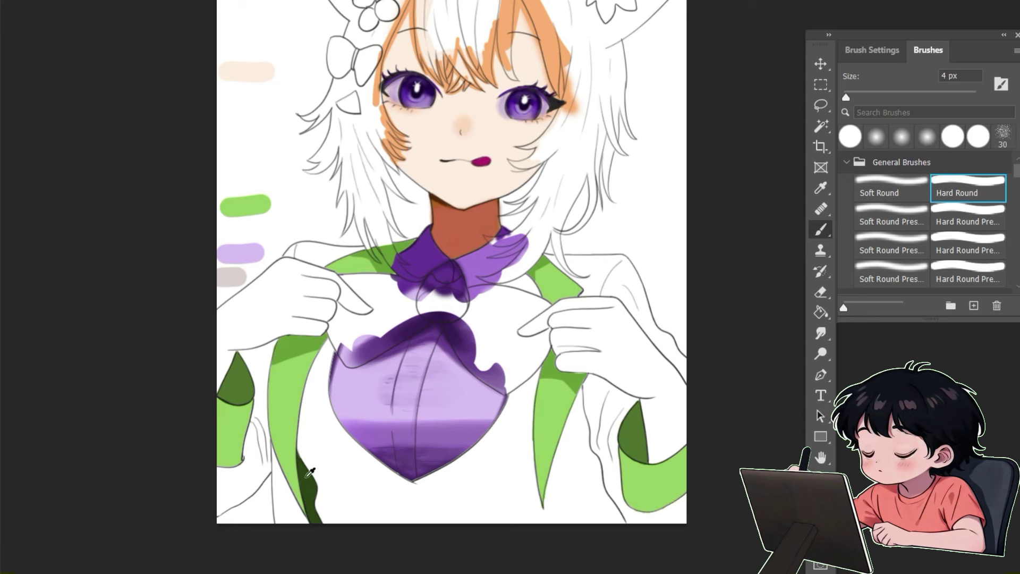
{"action": "left_click", "coordinate": [891, 188]}
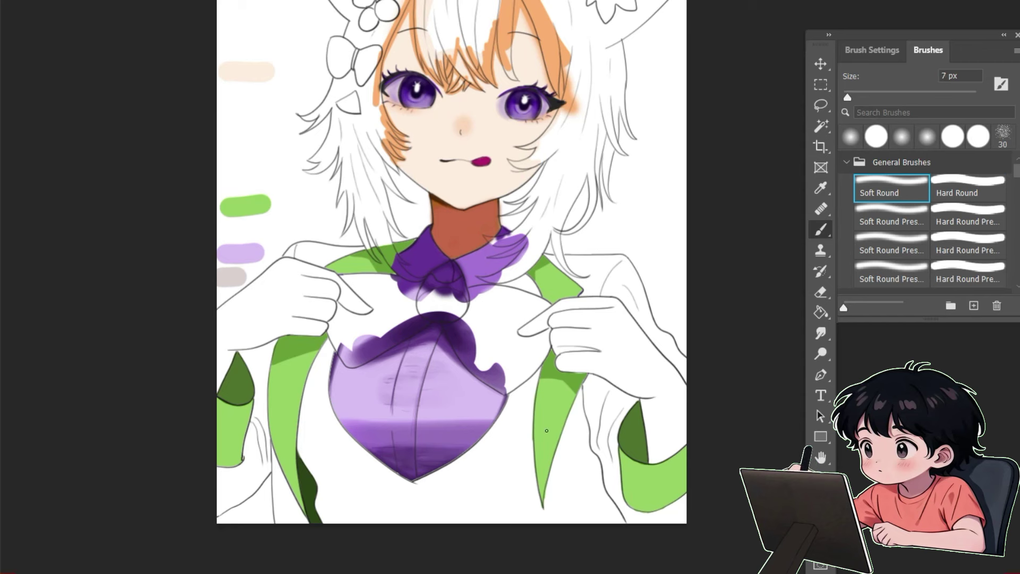
{"action": "left_click", "coordinate": [968, 190]}
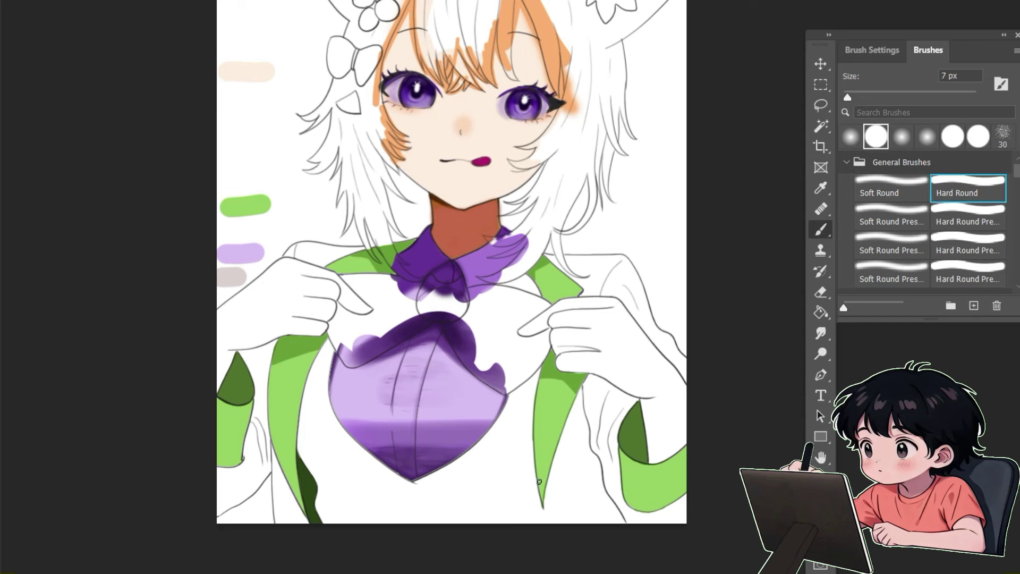
Paint thin pale grey piping lines along both lapels, the left shoulder trim and both cuffs with a 5 px Hard Round brush.
{"action": "key", "text": "bracketleft"}
{"action": "key", "text": "bracketleft"}
{"action": "key", "text": "bracketleft"}
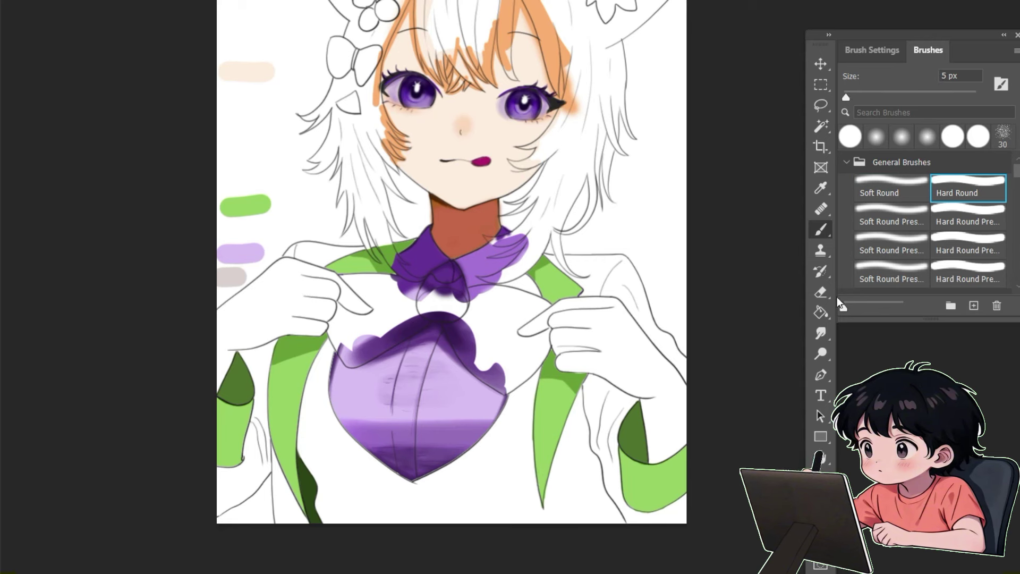
{"action": "left_click_drag", "start_coordinate": [540, 475], "coordinate": [579, 374]}
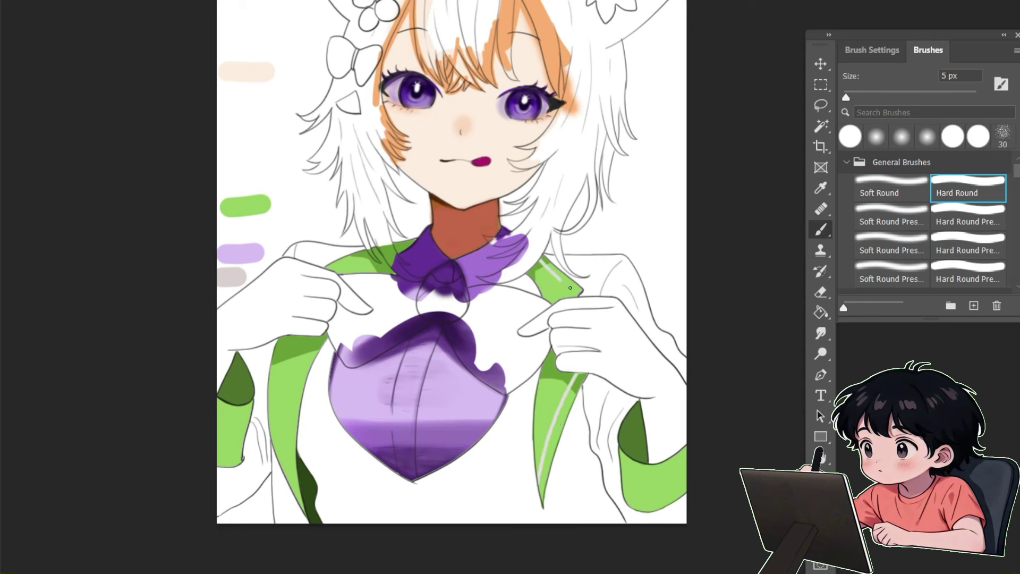
{"action": "left_click_drag", "start_coordinate": [287, 336], "coordinate": [275, 478]}
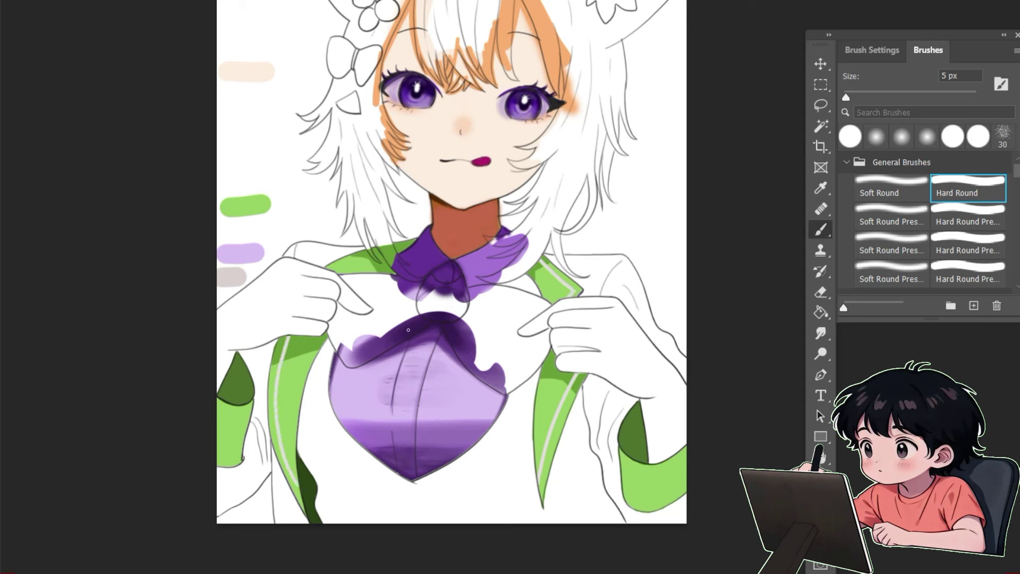
{"action": "left_click_drag", "start_coordinate": [349, 260], "coordinate": [368, 253]}
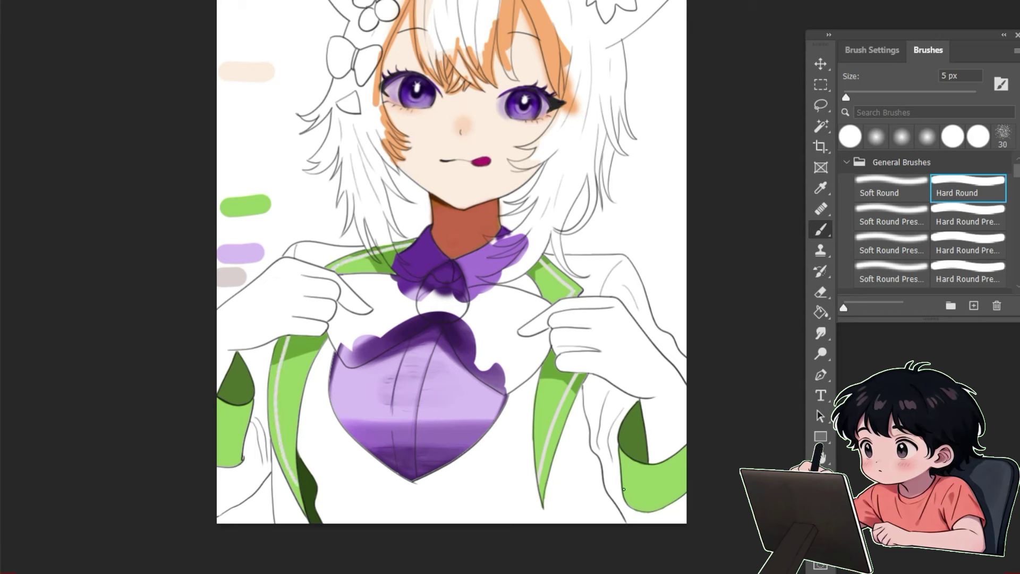
{"action": "left_click_drag", "start_coordinate": [625, 500], "coordinate": [687, 477]}
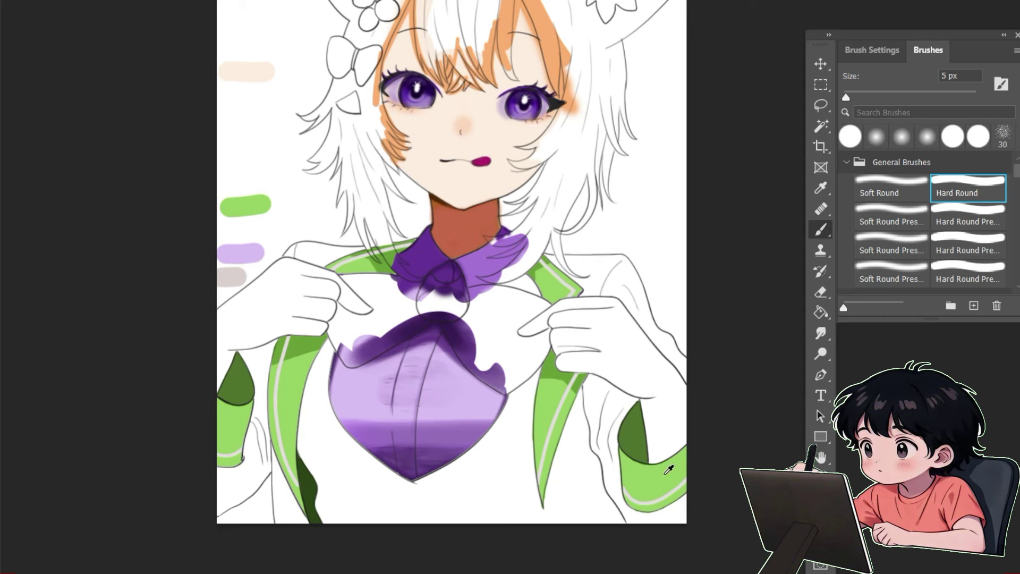
Paint soft pale highlights on the green right cuff with a 10 px Soft Round brush, refining with 5 to 7 px round brushes.
{"action": "left_click", "coordinate": [877, 136]}
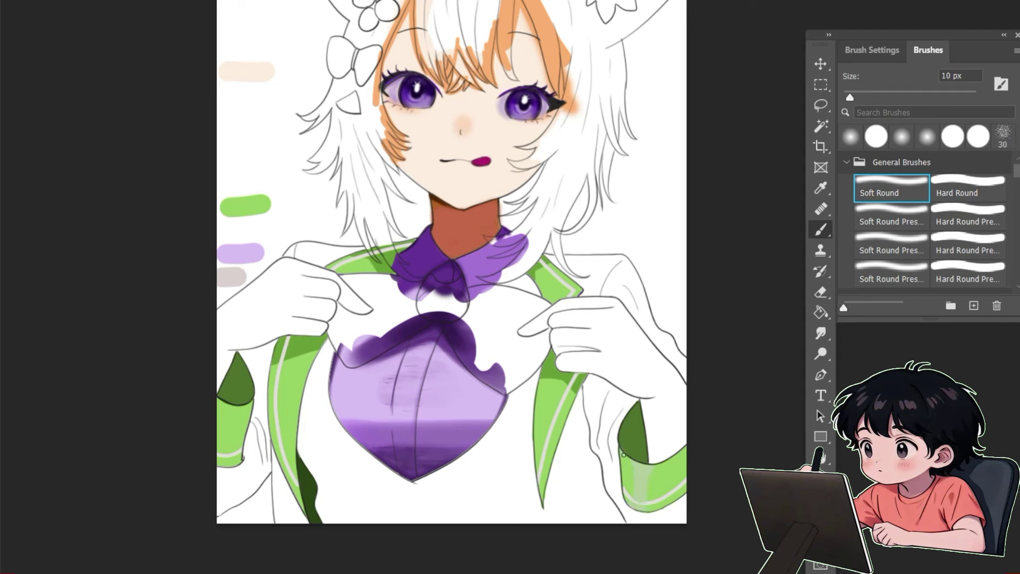
{"action": "key", "text": "period"}
{"action": "key", "text": "bracketleft"}
{"action": "key", "text": "bracketleft"}
{"action": "key", "text": "bracketleft"}
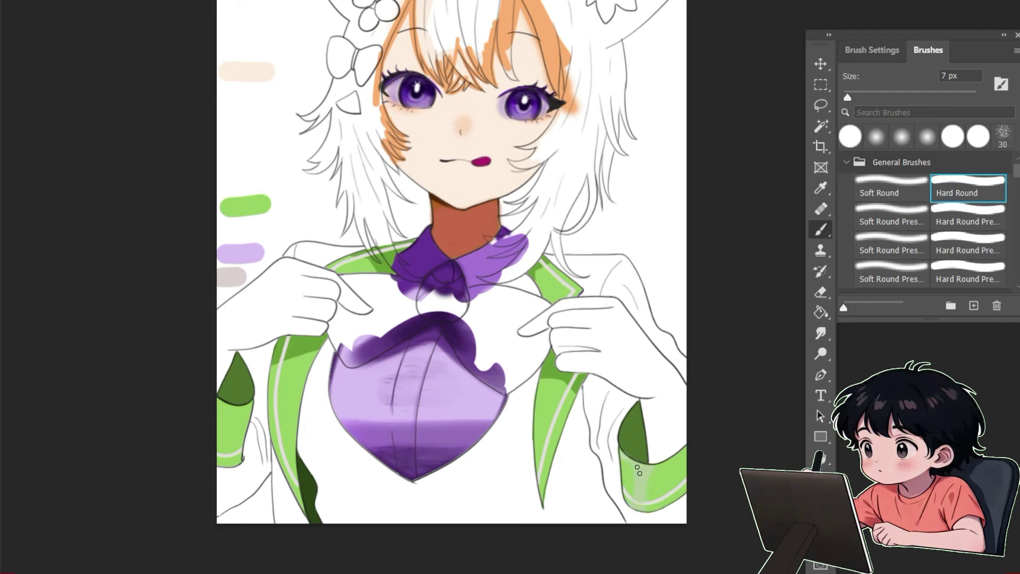
{"action": "key", "text": "comma"}
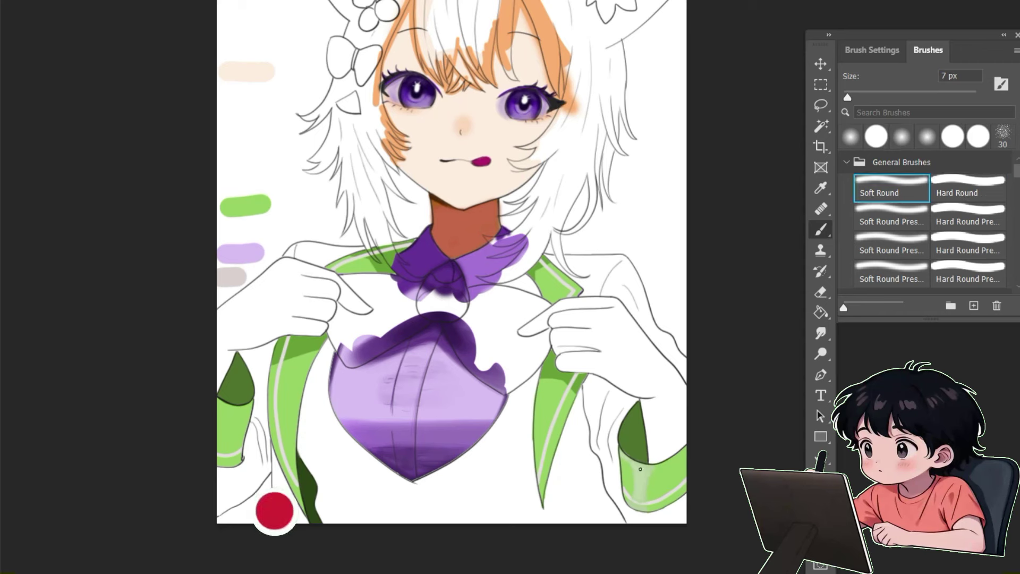
{"action": "key", "text": "bracketleft"}
{"action": "key", "text": "bracketleft"}
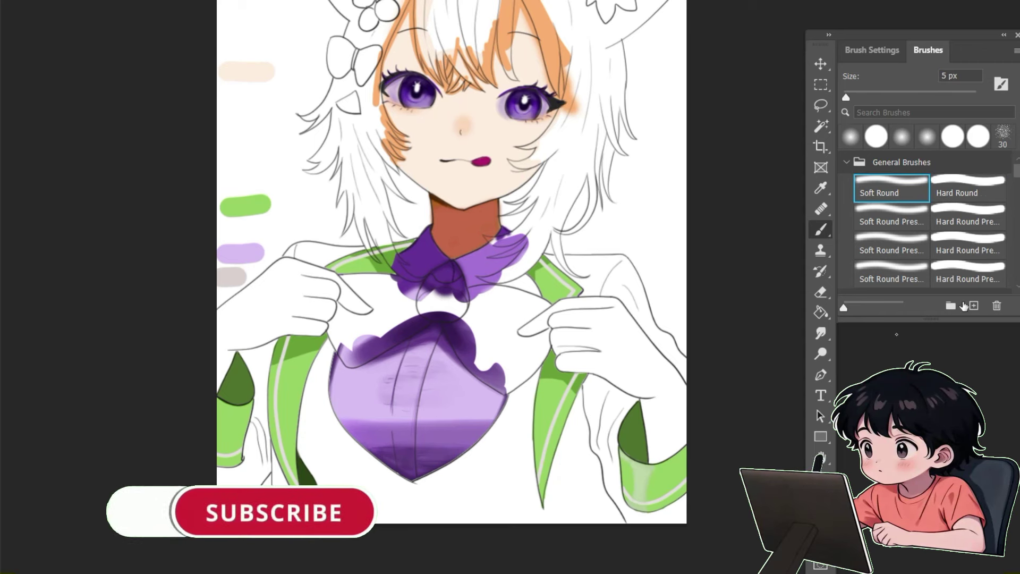
Add soft tonal variation inside the cuffs and pale highlights on the left cuff and both lapels with a 15 px Soft Round brush.
{"action": "left_click", "coordinate": [627, 440], "text": "alt"}
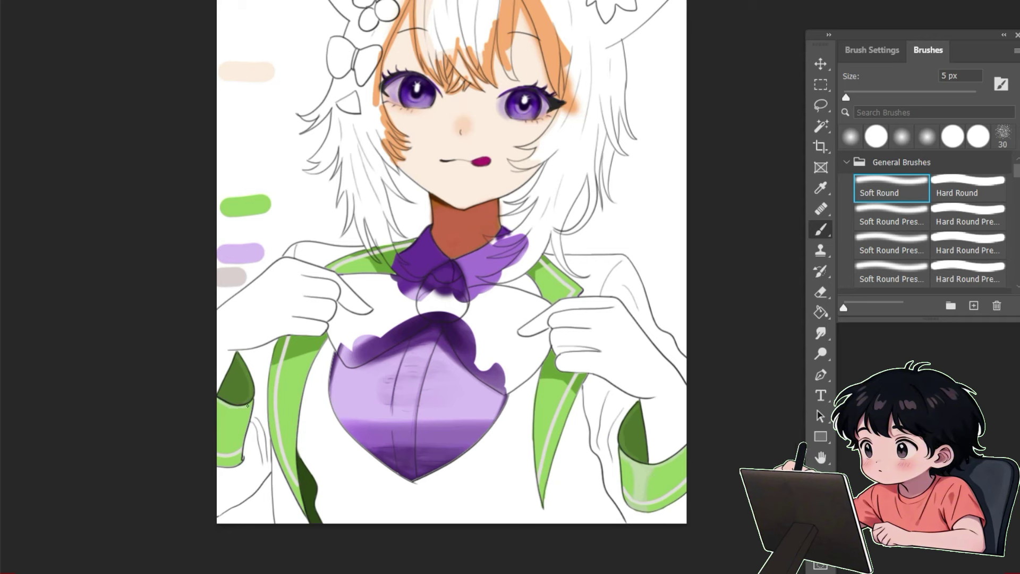
{"action": "left_click", "coordinate": [853, 96]}
{"action": "left_click_drag", "start_coordinate": [232, 412], "coordinate": [231, 423]}
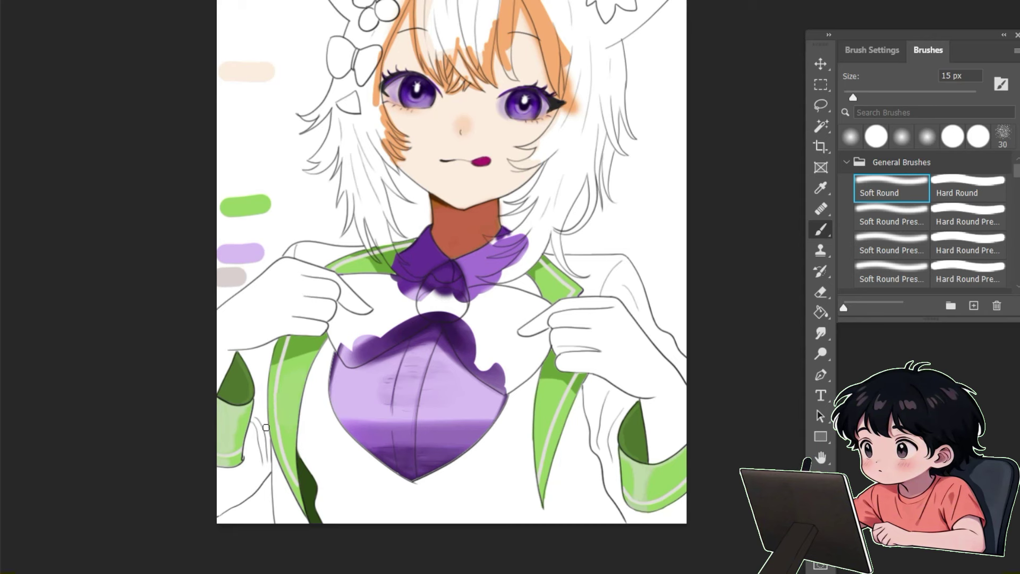
{"action": "left_click", "coordinate": [968, 273]}
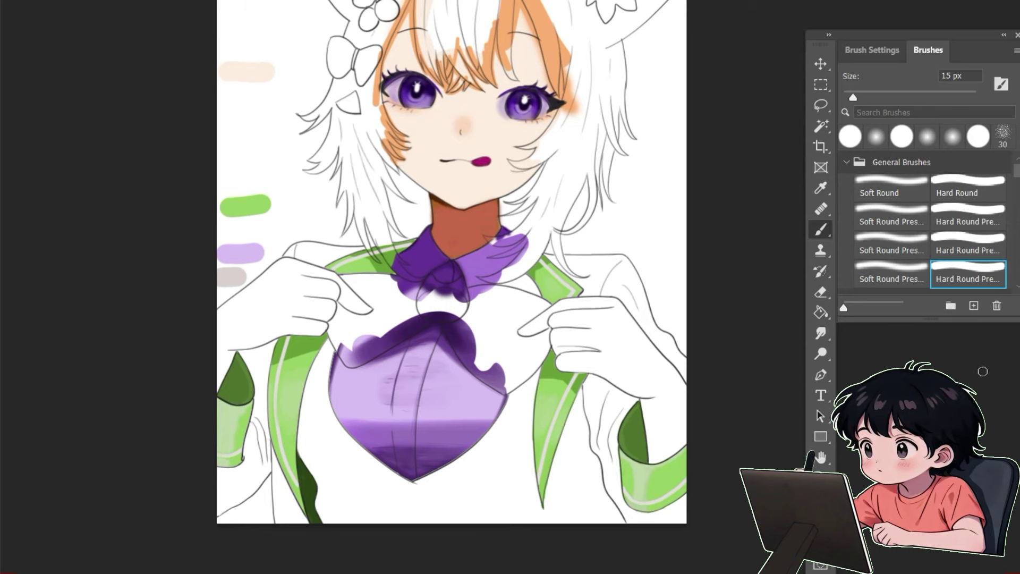
Select the white jacket body, shoulders and sleeves by colour, adding the missed fold and shoulder gaps with the Lasso.
{"action": "key", "text": "w"}
{"action": "left_click", "coordinate": [289, 259]}
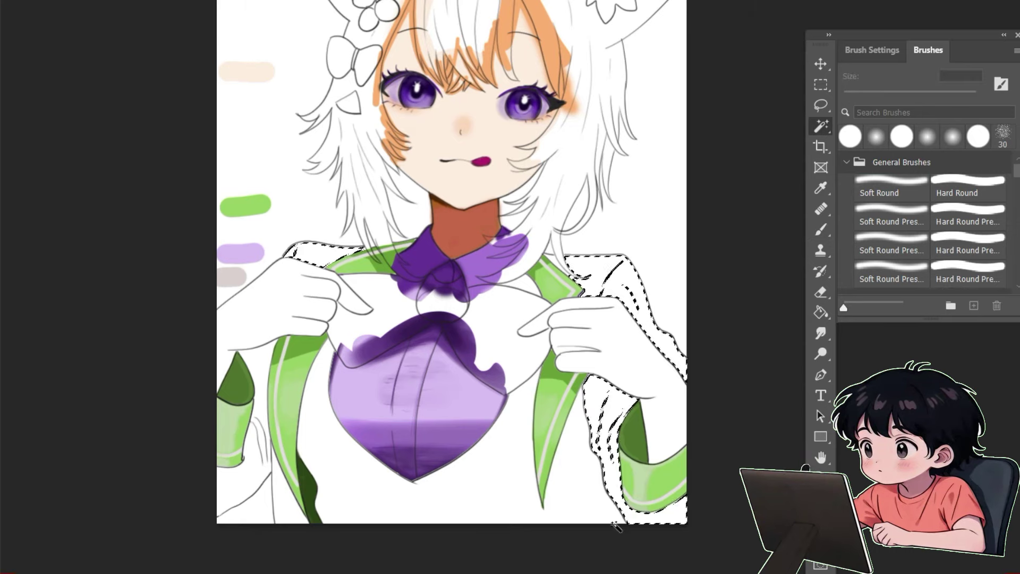
{"action": "left_click", "coordinate": [228, 505], "text": "shift"}
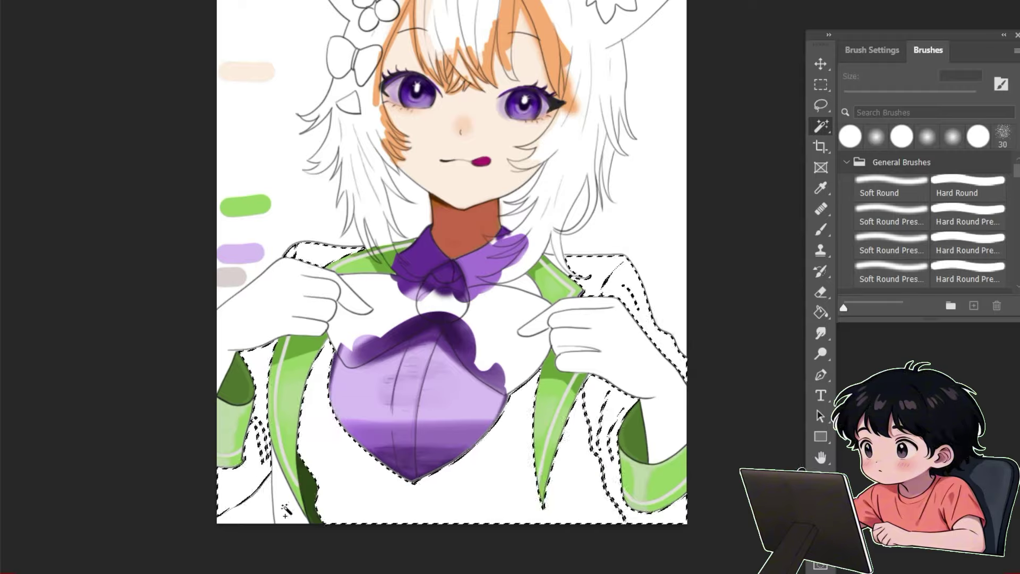
{"action": "key", "text": "l"}
{"action": "mouse_move", "coordinate": [550, 264]}
{"action": "left_mouse_down"}
{"action": "mouse_move", "coordinate": [600, 267]}
{"action": "mouse_move", "coordinate": [556, 261]}
{"action": "mouse_move", "coordinate": [588, 288]}
{"action": "mouse_move", "coordinate": [551, 260]}
{"action": "mouse_move", "coordinate": [604, 300]}
{"action": "mouse_move", "coordinate": [629, 282]}
{"action": "left_mouse_up"}
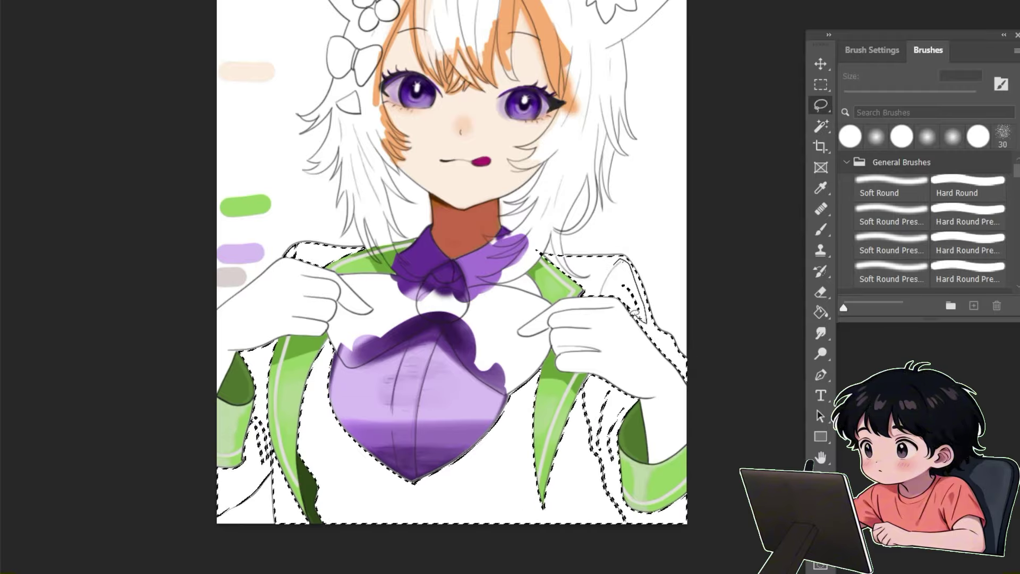
{"action": "left_click_drag", "start_coordinate": [603, 393], "coordinate": [611, 452]}
{"action": "mouse_move", "coordinate": [584, 392]}
{"action": "left_mouse_down"}
{"action": "mouse_move", "coordinate": [636, 521]}
{"action": "mouse_move", "coordinate": [587, 388]}
{"action": "left_mouse_up"}
{"action": "left_click_drag", "start_coordinate": [253, 415], "coordinate": [276, 470]}
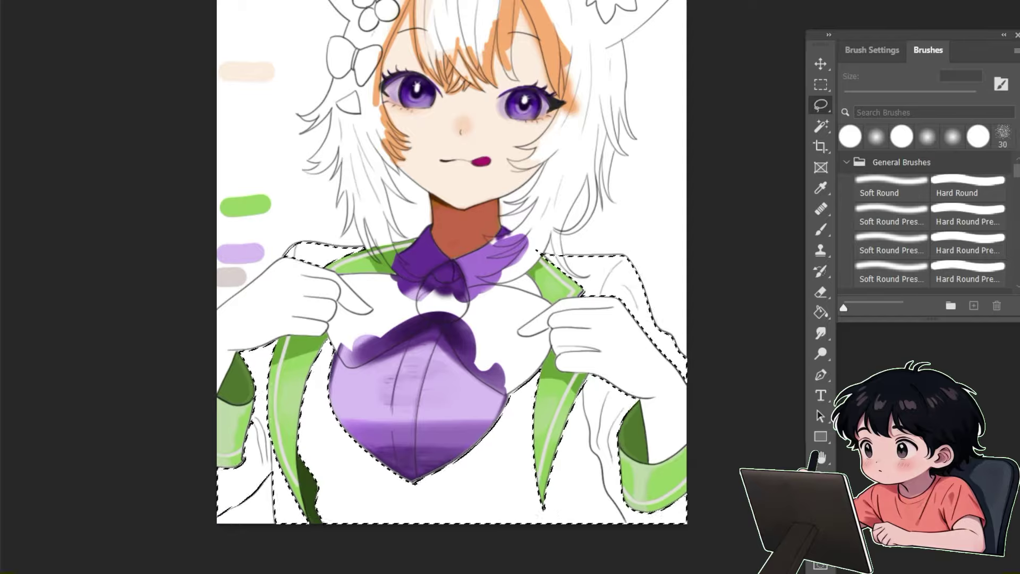
Fill the selected jacket areas with the light warm grey from the palette and clear the selection.
{"action": "key", "text": "g"}
{"action": "left_click", "coordinate": [531, 347]}
{"action": "key", "text": "ctrl+z"}
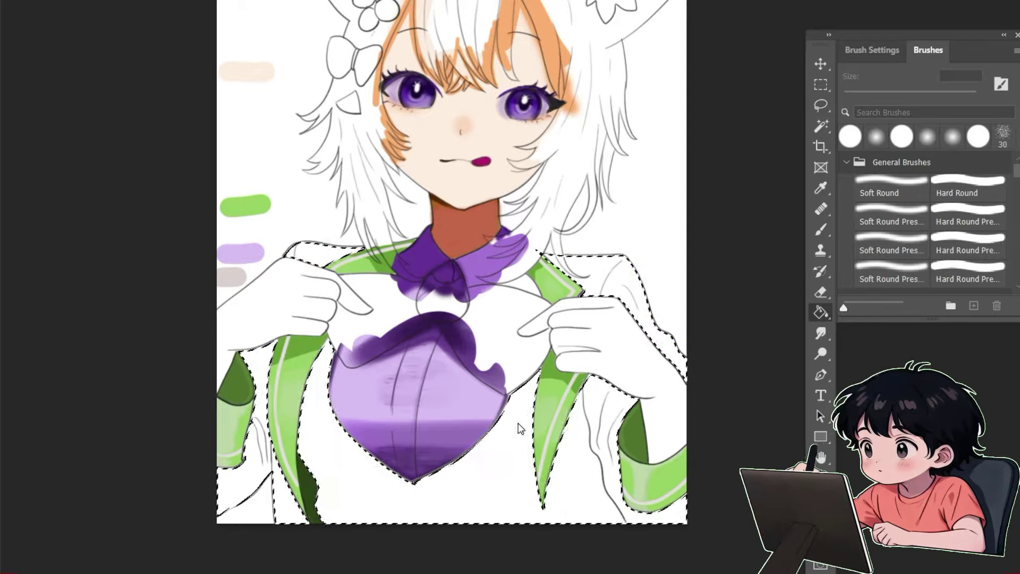
{"action": "left_click", "coordinate": [518, 425]}
{"action": "key", "text": "ctrl+d"}
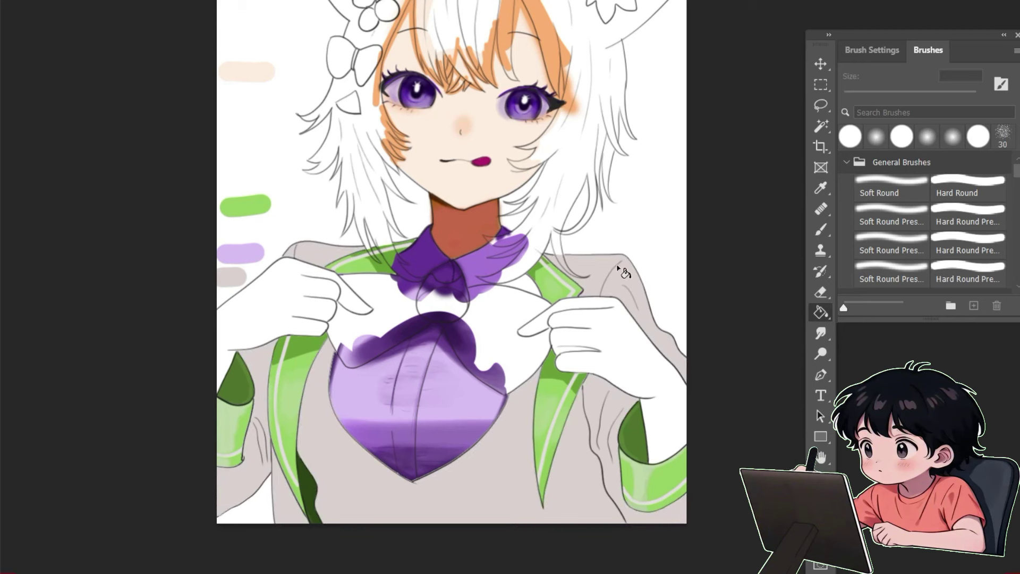
Paint soft near-white highlights on the right shoulder and upper sleeve with a 15 px Soft Round brush.
{"action": "key", "text": "b"}
{"action": "mouse_move", "coordinate": [580, 268]}
{"action": "left_mouse_down"}
{"action": "mouse_move", "coordinate": [628, 264]}
{"action": "mouse_move", "coordinate": [622, 255]}
{"action": "mouse_move", "coordinate": [592, 265]}
{"action": "left_mouse_up"}
{"action": "key", "text": "ctrl+z"}
{"action": "left_click", "coordinate": [891, 187]}
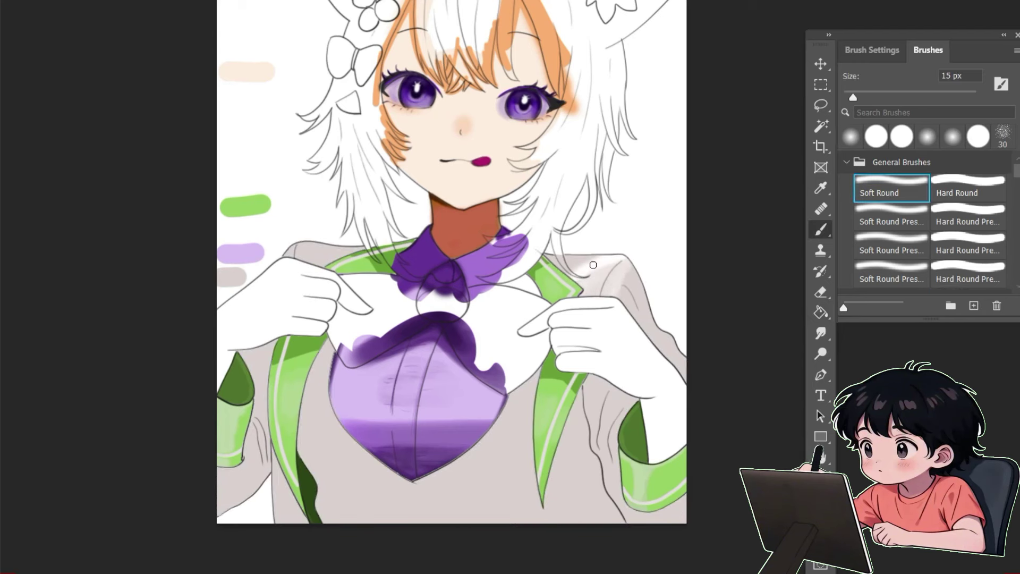
{"action": "key", "text": "ctrl+z"}
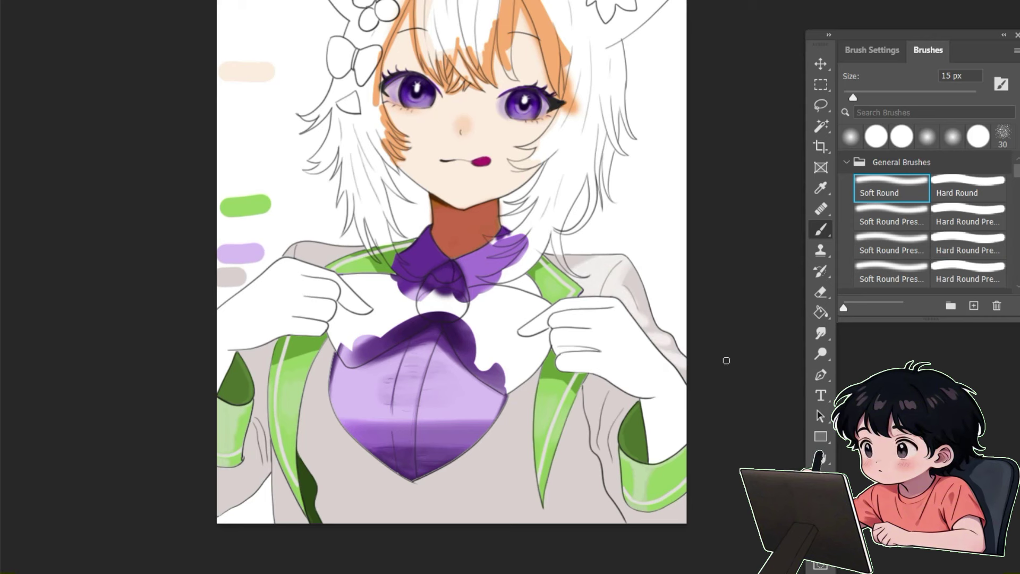
{"action": "mouse_move", "coordinate": [593, 382]}
{"action": "left_mouse_down"}
{"action": "mouse_move", "coordinate": [594, 429]}
{"action": "mouse_move", "coordinate": [604, 436]}
{"action": "mouse_move", "coordinate": [632, 399]}
{"action": "left_mouse_up"}
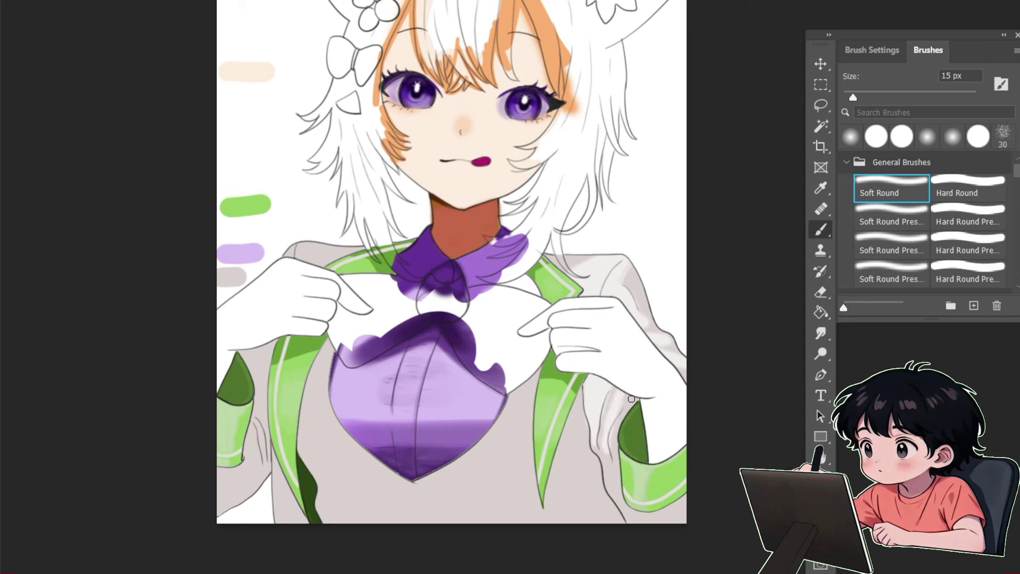
Add soft near-white highlights across both sides of the chest, the left shoulder and the left sleeve folds.
{"action": "left_click_drag", "start_coordinate": [305, 422], "coordinate": [322, 364]}
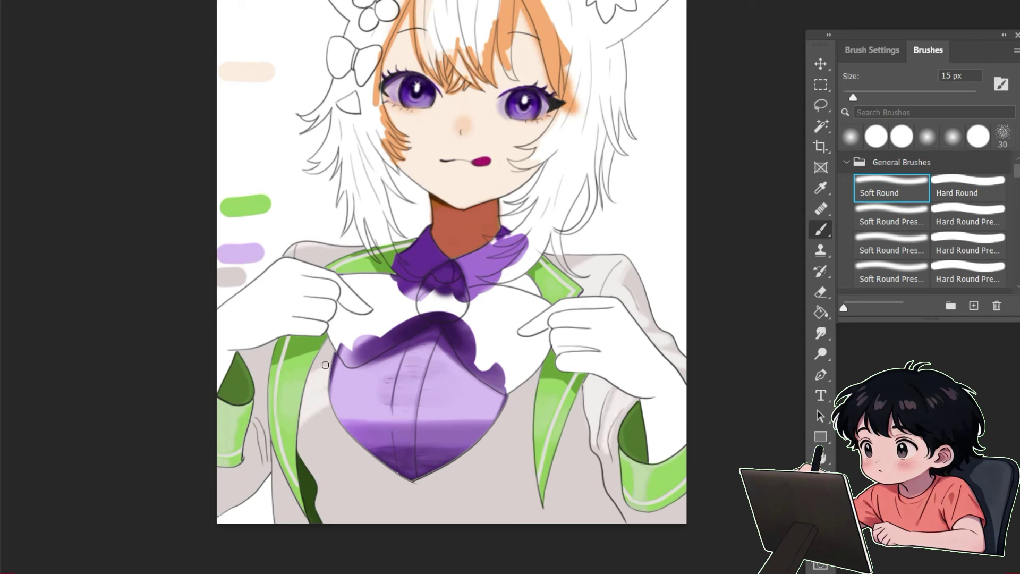
{"action": "mouse_move", "coordinate": [486, 429]}
{"action": "left_mouse_down"}
{"action": "mouse_move", "coordinate": [530, 433]}
{"action": "mouse_move", "coordinate": [535, 398]}
{"action": "left_mouse_up"}
{"action": "key", "text": "ctrl+z"}
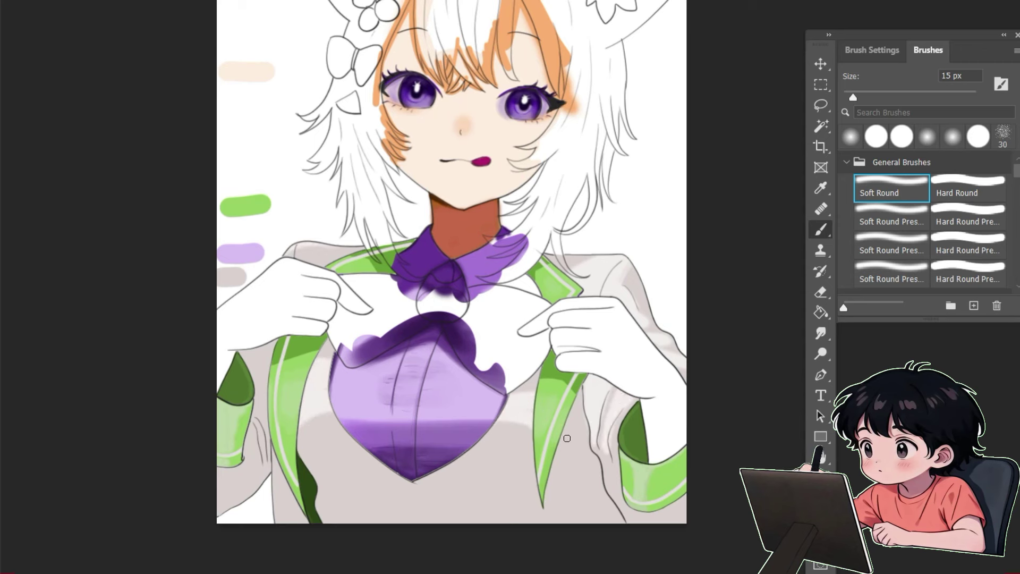
{"action": "left_click_drag", "start_coordinate": [567, 439], "coordinate": [600, 446]}
{"action": "left_click_drag", "start_coordinate": [566, 423], "coordinate": [584, 424]}
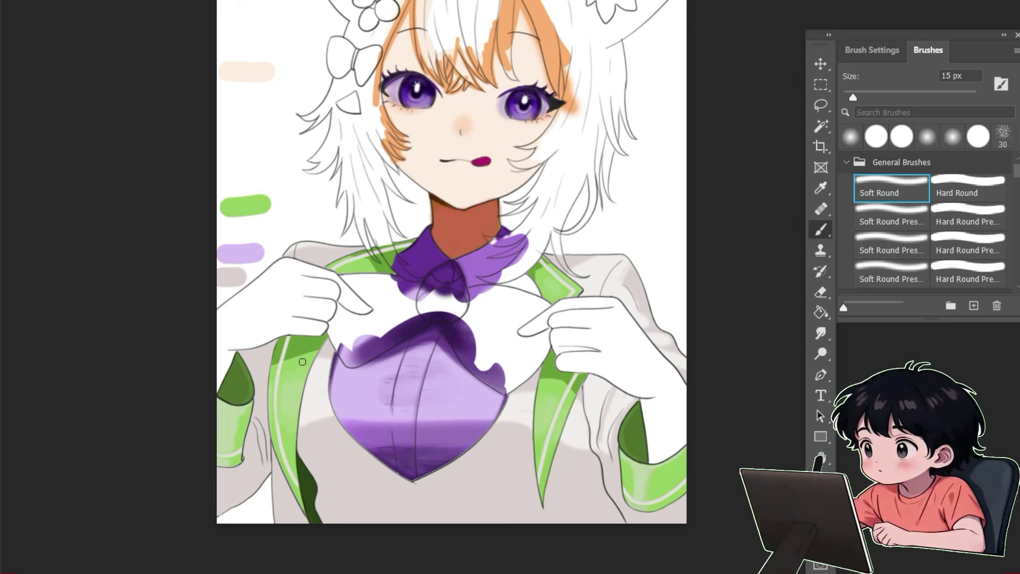
{"action": "left_click_drag", "start_coordinate": [255, 420], "coordinate": [263, 451]}
{"action": "left_click_drag", "start_coordinate": [252, 427], "coordinate": [264, 468]}
{"action": "left_click_drag", "start_coordinate": [271, 348], "coordinate": [247, 362]}
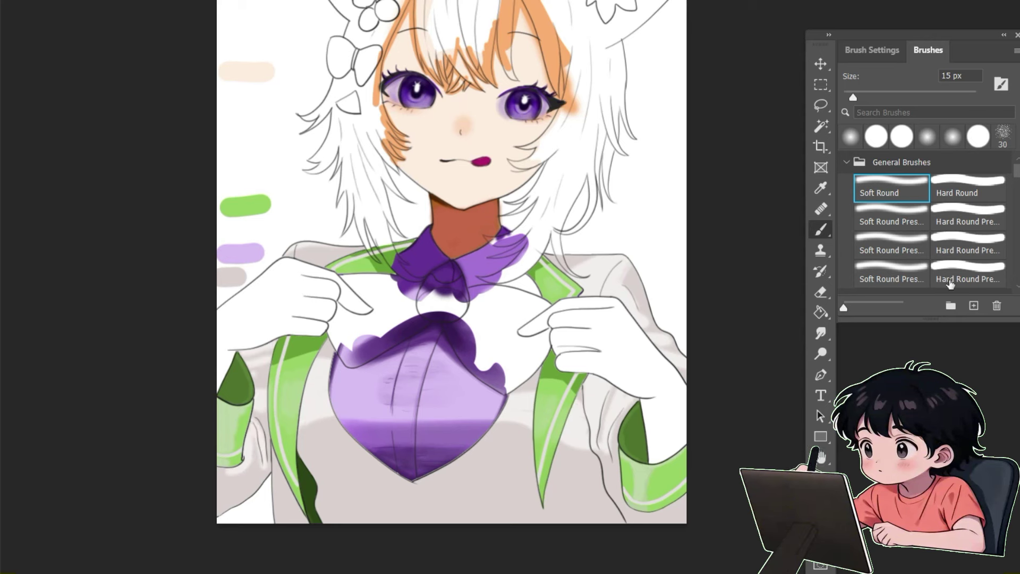
Paint darker grey fold shadows on the right sleeve and shoulder and the left sleeve with a 7 to 9 px Hard Round Pressure brush.
{"action": "left_click", "coordinate": [949, 285]}
{"action": "left_click_drag", "start_coordinate": [603, 452], "coordinate": [605, 481]}
{"action": "left_click_drag", "start_coordinate": [600, 427], "coordinate": [604, 459]}
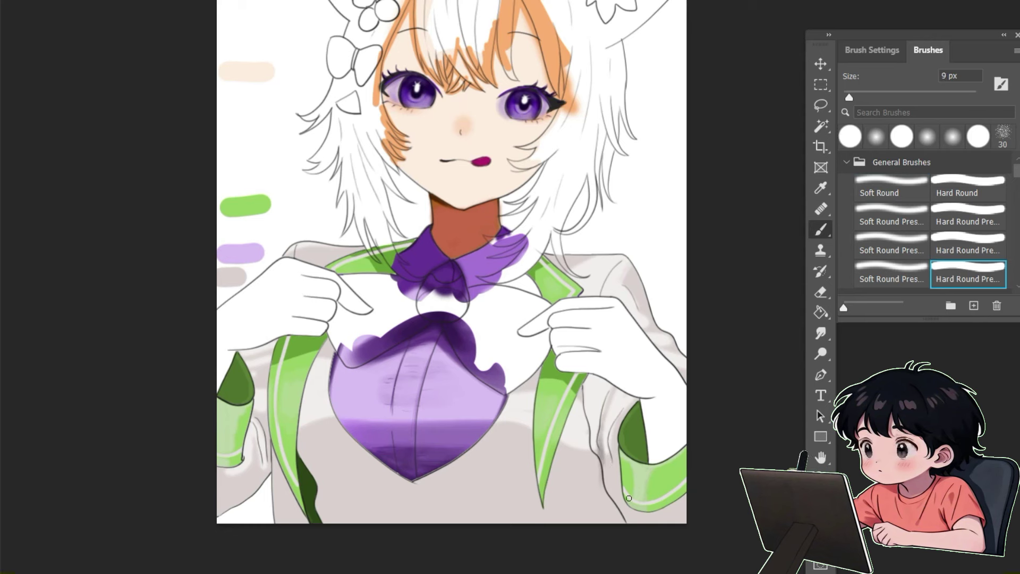
{"action": "left_click_drag", "start_coordinate": [583, 392], "coordinate": [590, 448]}
{"action": "left_click_drag", "start_coordinate": [627, 405], "coordinate": [609, 436]}
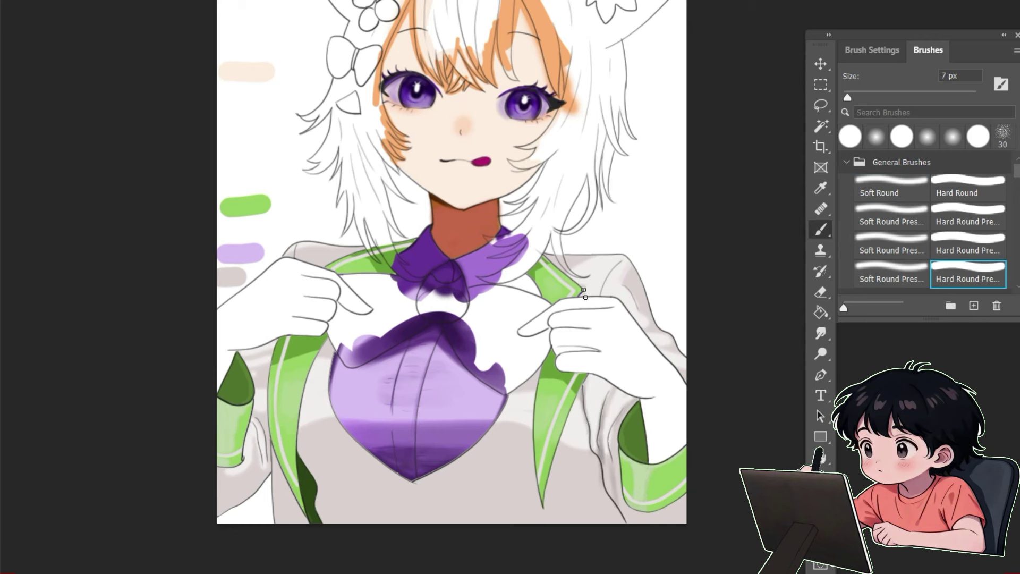
{"action": "key", "text": "bracketright"}
{"action": "key", "text": "bracketright"}
{"action": "key", "text": "bracketright"}
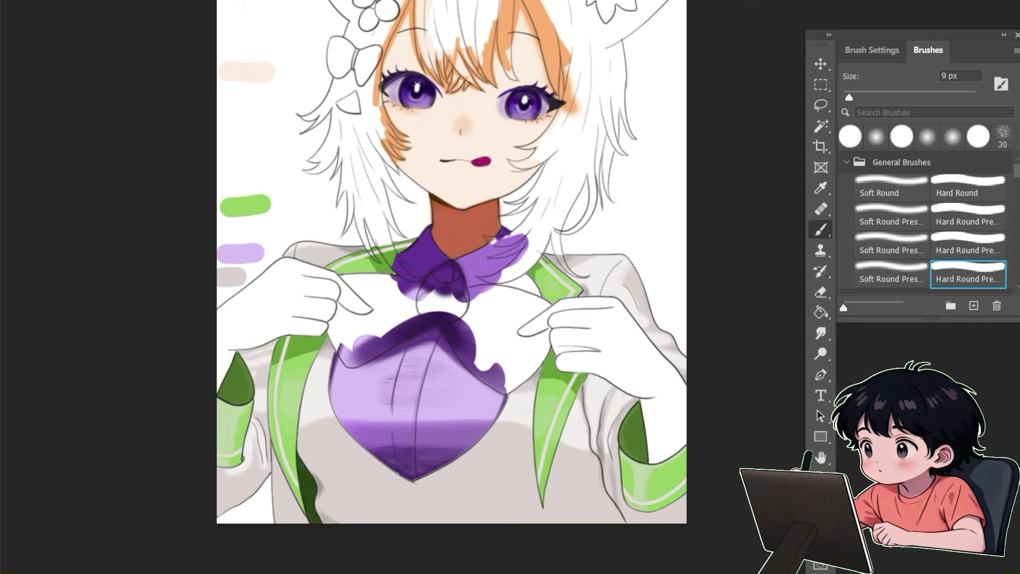
{"action": "left_click_drag", "start_coordinate": [255, 419], "coordinate": [262, 467]}
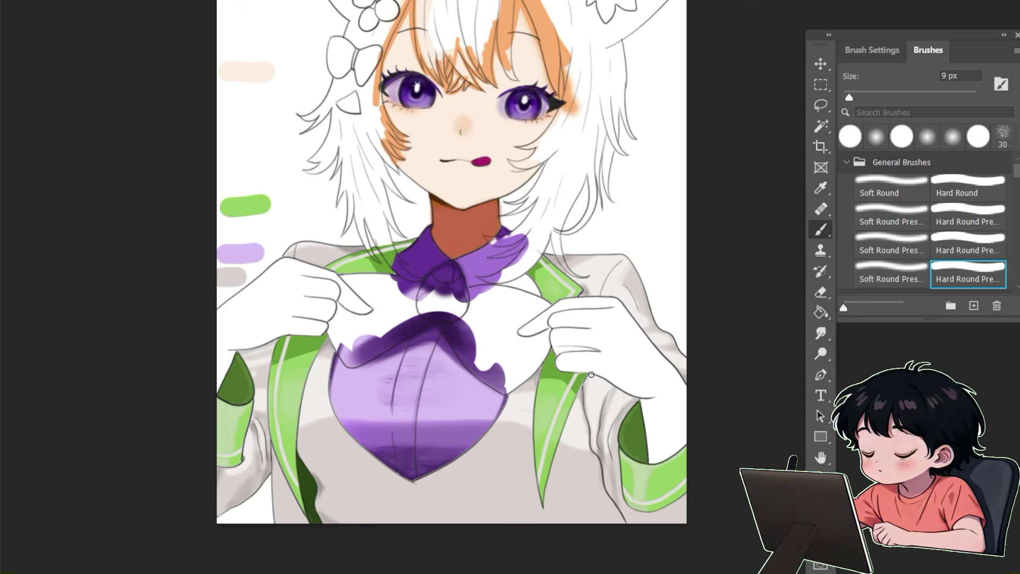
Paint diagonal fold shading across the lower torso with a 9 px Soft Round Pressure brush, then broad strokes at 35 px Hard Round Pressure.
{"action": "left_click", "coordinate": [891, 243]}
{"action": "left_click_drag", "start_coordinate": [338, 488], "coordinate": [499, 522]}
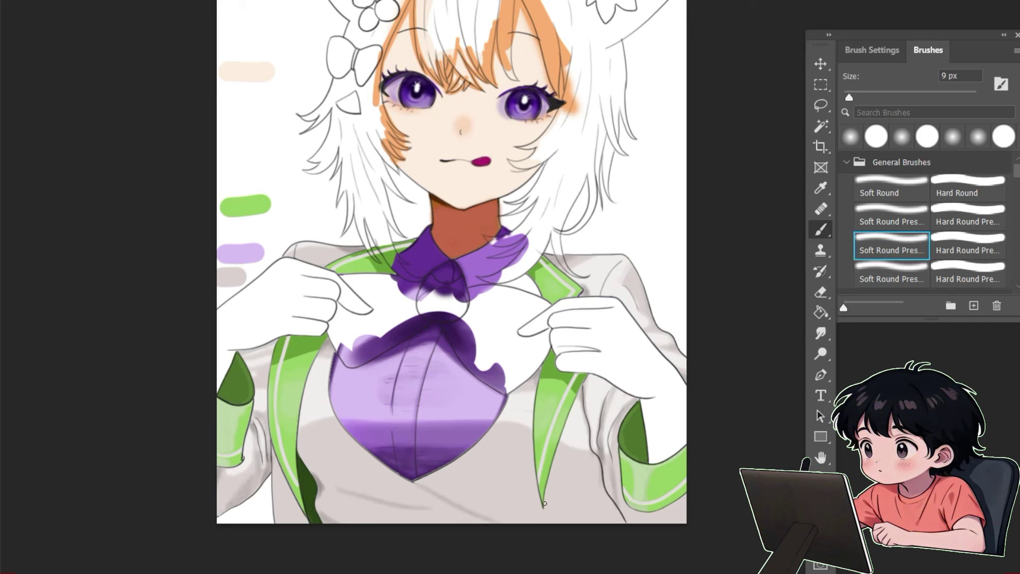
{"action": "left_click", "coordinate": [896, 186]}
{"action": "left_click", "coordinate": [981, 267]}
{"action": "key", "text": "bracketright"}
{"action": "key", "text": "bracketright"}
{"action": "key", "text": "bracketright"}
{"action": "key", "text": "bracketright"}
{"action": "key", "text": "bracketright"}
{"action": "key", "text": "bracketright"}
{"action": "left_click_drag", "start_coordinate": [490, 495], "coordinate": [582, 515]}
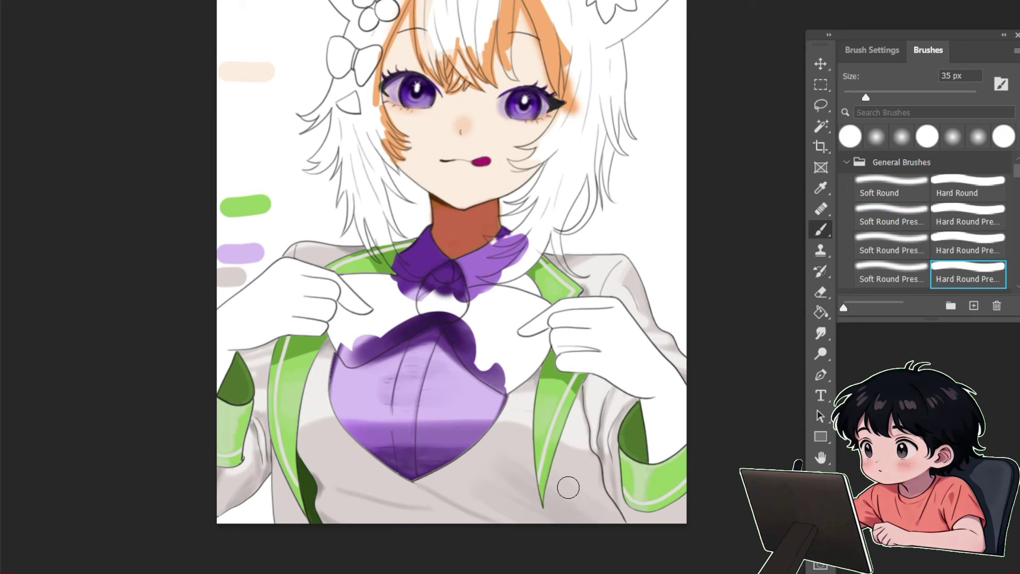
{"action": "left_click_drag", "start_coordinate": [436, 521], "coordinate": [380, 513]}
Draw the torso's right side contour with a 7 px Soft Round Pressure brush and erase the grey between torso and sleeve at 8 px.
{"action": "left_click", "coordinate": [891, 218]}
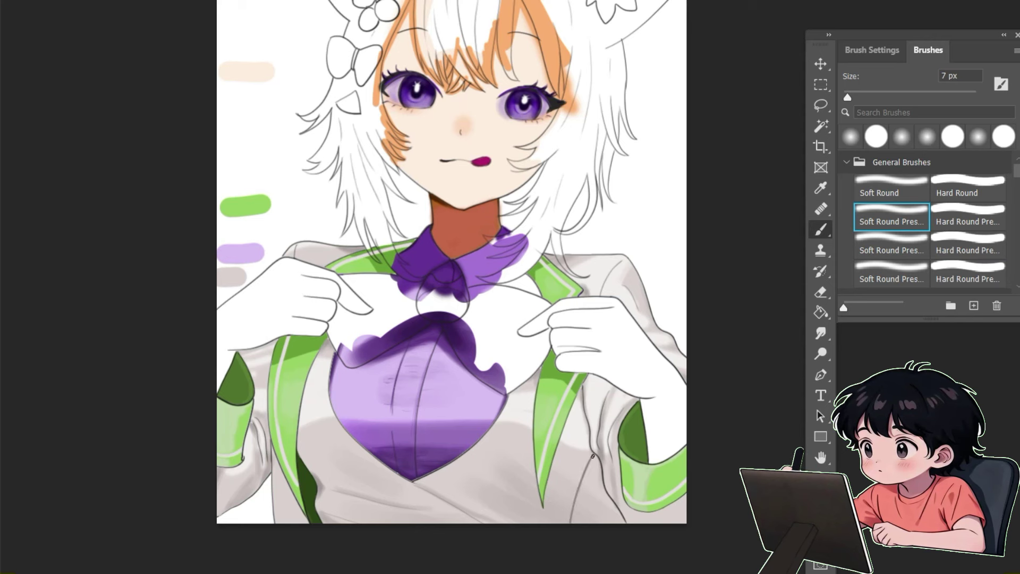
{"action": "key", "text": "e"}
{"action": "mouse_move", "coordinate": [582, 460]}
{"action": "left_mouse_down"}
{"action": "mouse_move", "coordinate": [591, 494]}
{"action": "mouse_move", "coordinate": [605, 501]}
{"action": "left_mouse_up"}
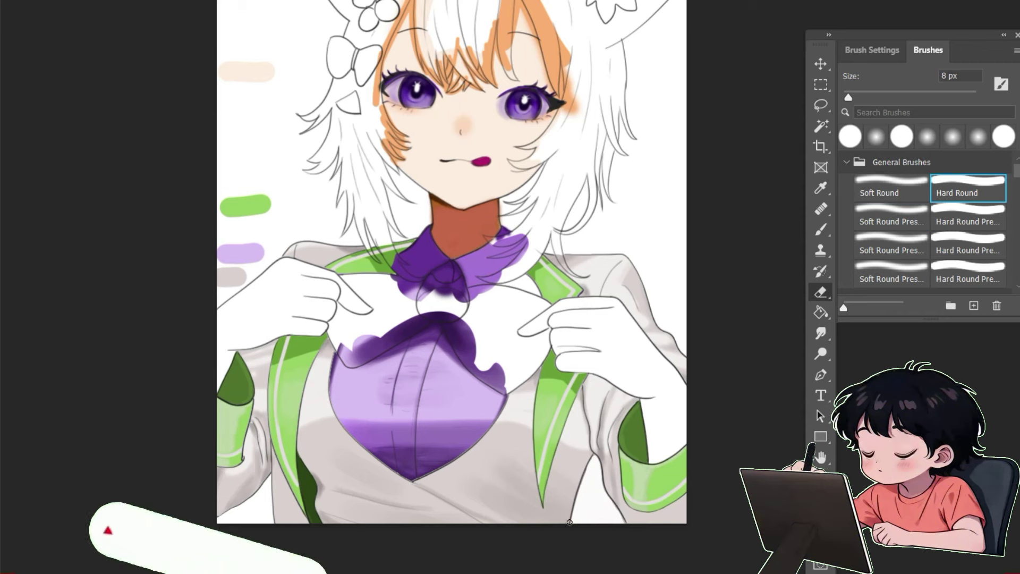
{"action": "left_click", "coordinate": [967, 273]}
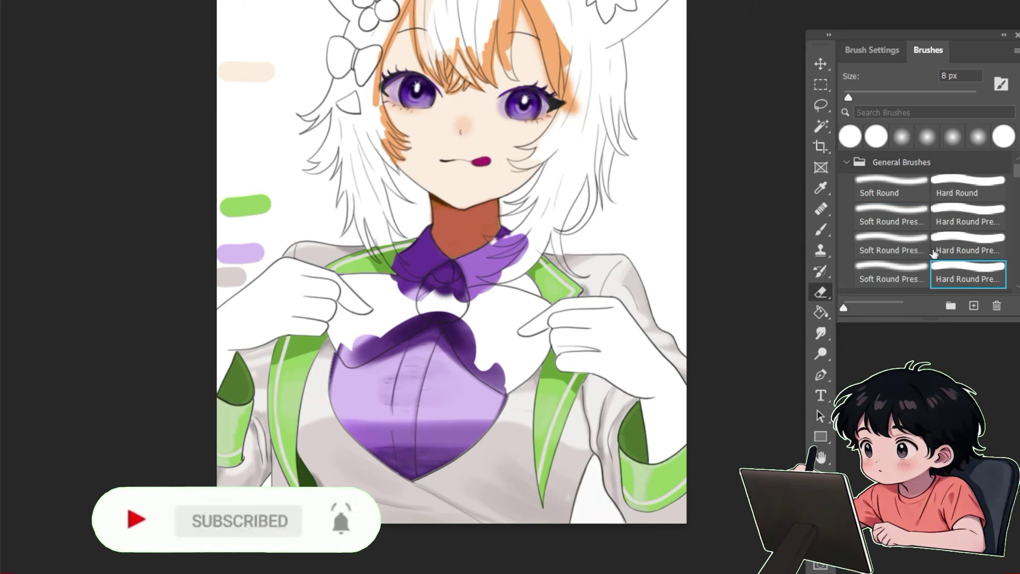
{"action": "key", "text": "b"}
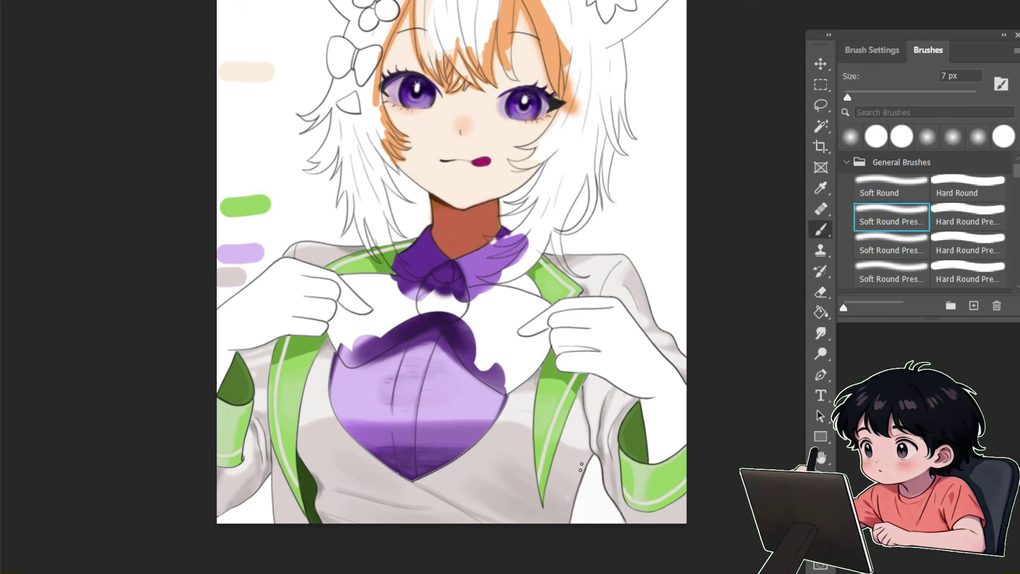
Select both bow wings and the knot with the Magic Wand and Lasso, and fill them with medium purple.
{"action": "key", "text": "e"}
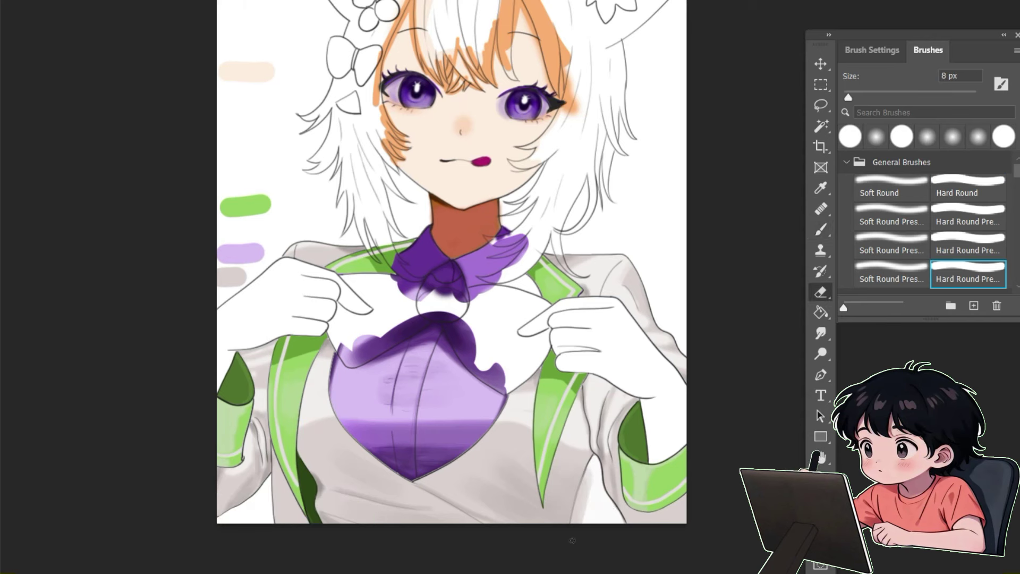
{"action": "left_click", "coordinate": [956, 187]}
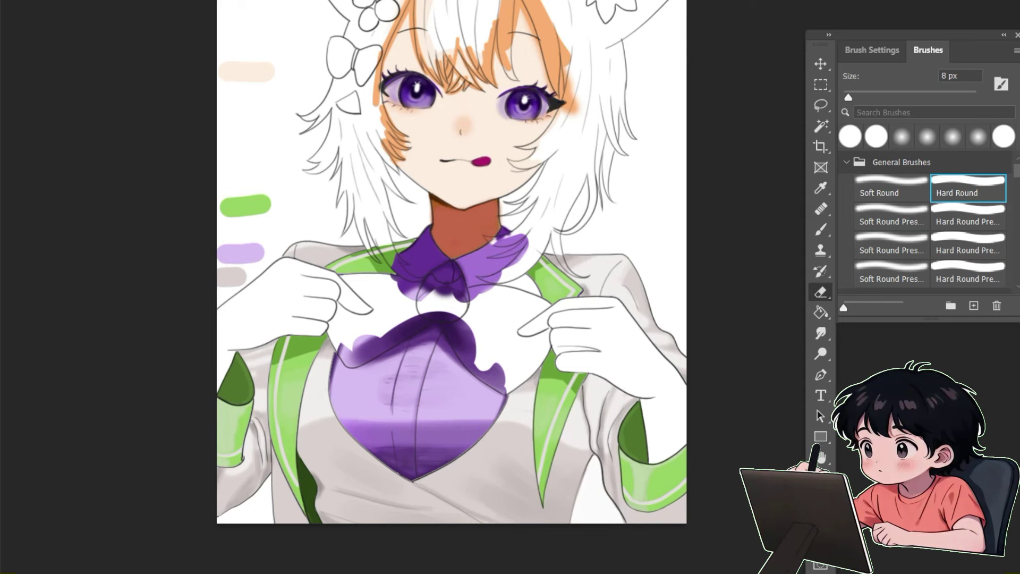
{"action": "key", "text": "w"}
{"action": "left_click", "coordinate": [499, 346]}
{"action": "left_click", "coordinate": [383, 334], "text": "shift"}
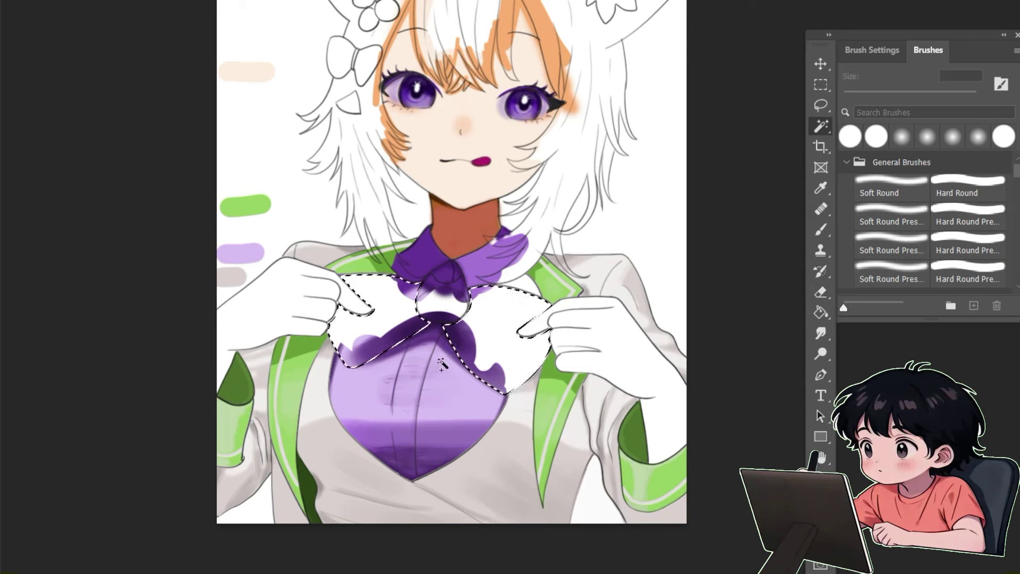
{"action": "left_click", "coordinate": [442, 305], "text": "shift"}
{"action": "key", "text": "l"}
{"action": "mouse_move", "coordinate": [467, 311]}
{"action": "left_mouse_down"}
{"action": "mouse_move", "coordinate": [425, 292]}
{"action": "mouse_move", "coordinate": [435, 322]}
{"action": "mouse_move", "coordinate": [452, 319]}
{"action": "left_mouse_up"}
{"action": "key", "text": "g"}
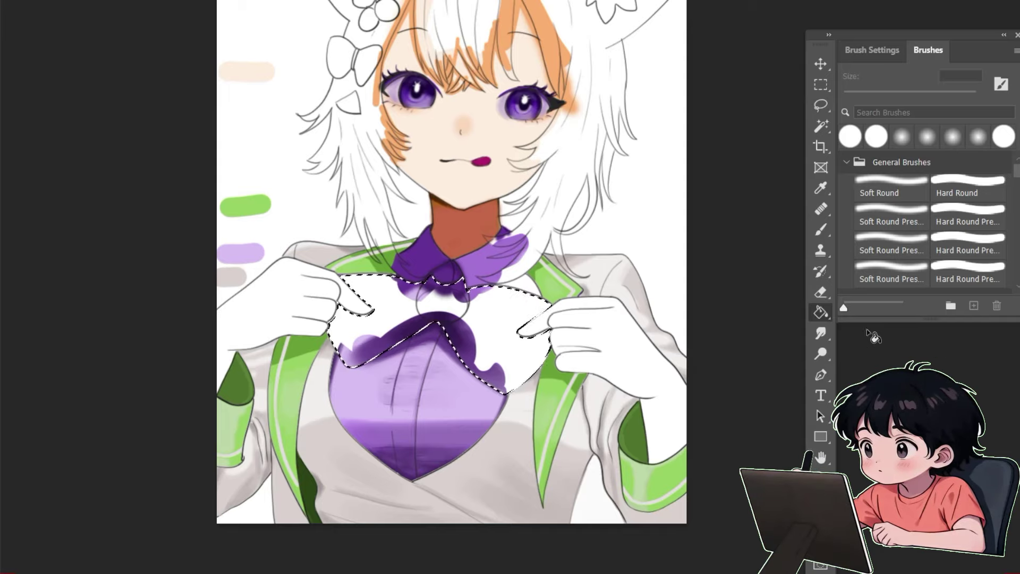
{"action": "left_click", "coordinate": [491, 339]}
Shade the outer ends of both bow wings greyish with a 40 px Hard Round Pressure brush.
{"action": "left_click", "coordinate": [967, 273]}
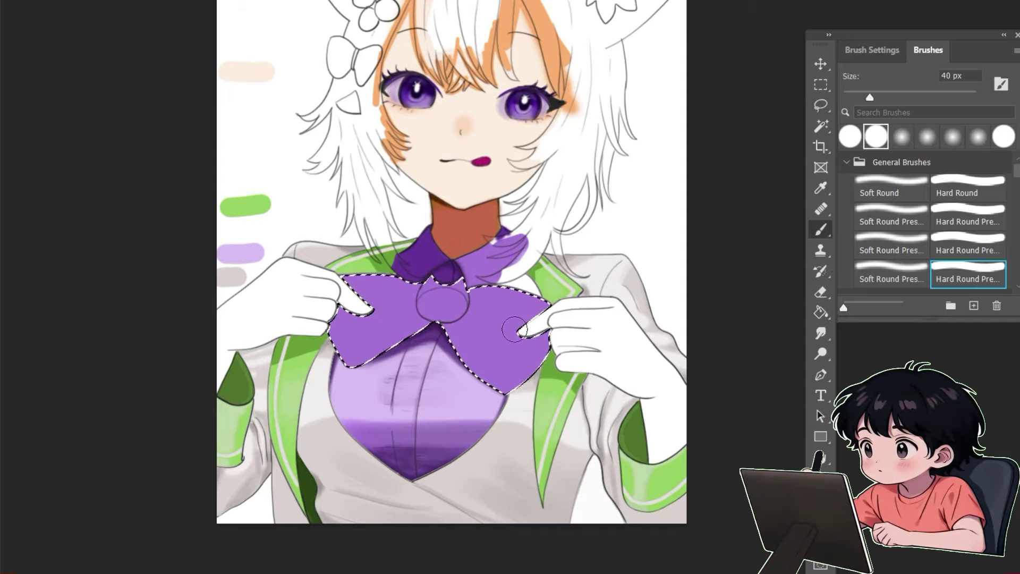
{"action": "left_click_drag", "start_coordinate": [547, 305], "coordinate": [452, 494]}
{"action": "left_click_drag", "start_coordinate": [319, 319], "coordinate": [350, 361]}
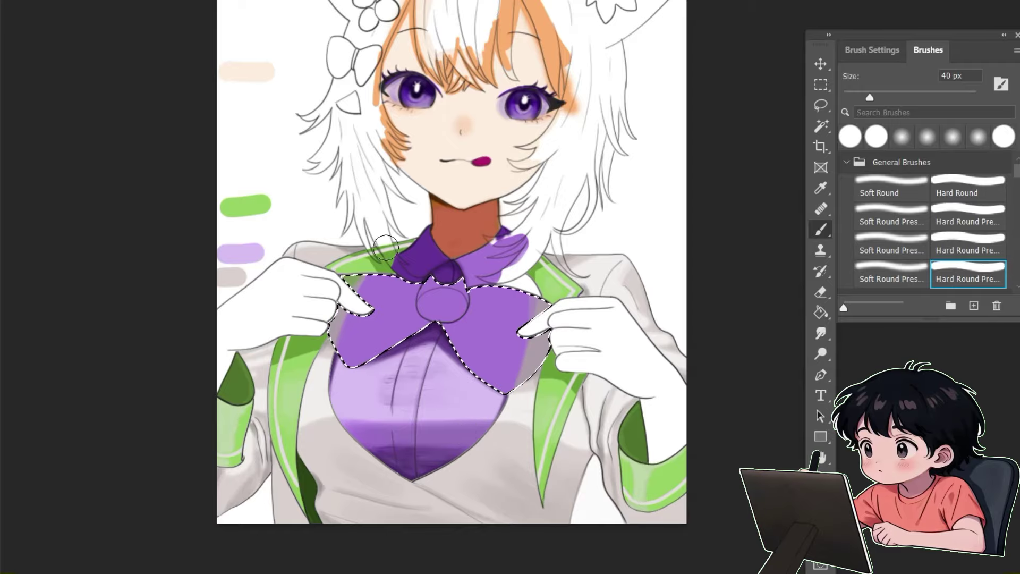
{"action": "left_click_drag", "start_coordinate": [537, 298], "coordinate": [547, 371]}
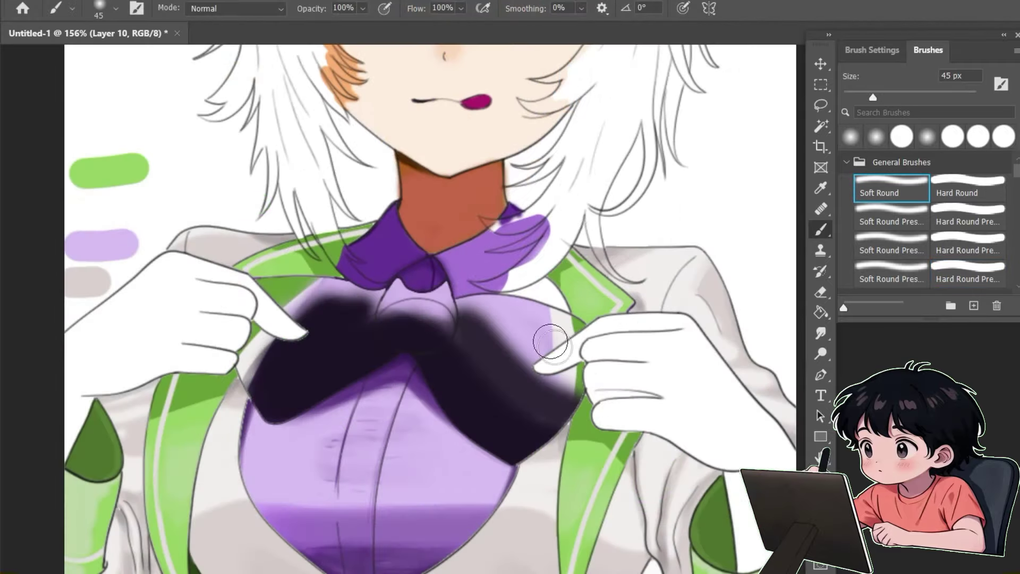
Paint both bow wings near-black with 45 px soft round brushes, fading to lighter tones at the upper edges and outer ends.
{"action": "mouse_move", "coordinate": [551, 337]}
{"action": "left_mouse_down"}
{"action": "mouse_move", "coordinate": [487, 317]}
{"action": "mouse_move", "coordinate": [544, 335]}
{"action": "left_mouse_up"}
{"action": "mouse_move", "coordinate": [526, 398]}
{"action": "left_mouse_down"}
{"action": "mouse_move", "coordinate": [466, 330]}
{"action": "mouse_move", "coordinate": [531, 404]}
{"action": "left_mouse_up"}
{"action": "mouse_move", "coordinate": [266, 340]}
{"action": "left_mouse_down"}
{"action": "mouse_move", "coordinate": [392, 303]}
{"action": "mouse_move", "coordinate": [326, 284]}
{"action": "mouse_move", "coordinate": [436, 303]}
{"action": "left_mouse_up"}
{"action": "mouse_move", "coordinate": [281, 367]}
{"action": "left_mouse_down"}
{"action": "mouse_move", "coordinate": [312, 337]}
{"action": "mouse_move", "coordinate": [487, 412]}
{"action": "mouse_move", "coordinate": [453, 364]}
{"action": "mouse_move", "coordinate": [282, 386]}
{"action": "mouse_move", "coordinate": [260, 371]}
{"action": "left_mouse_up"}
{"action": "mouse_move", "coordinate": [438, 340]}
{"action": "left_mouse_down"}
{"action": "mouse_move", "coordinate": [548, 433]}
{"action": "mouse_move", "coordinate": [550, 390]}
{"action": "mouse_move", "coordinate": [533, 505]}
{"action": "left_mouse_up"}
{"action": "mouse_move", "coordinate": [577, 319]}
{"action": "left_mouse_down"}
{"action": "mouse_move", "coordinate": [519, 301]}
{"action": "mouse_move", "coordinate": [468, 313]}
{"action": "left_mouse_up"}
{"action": "left_click", "coordinate": [480, 355], "text": "alt"}
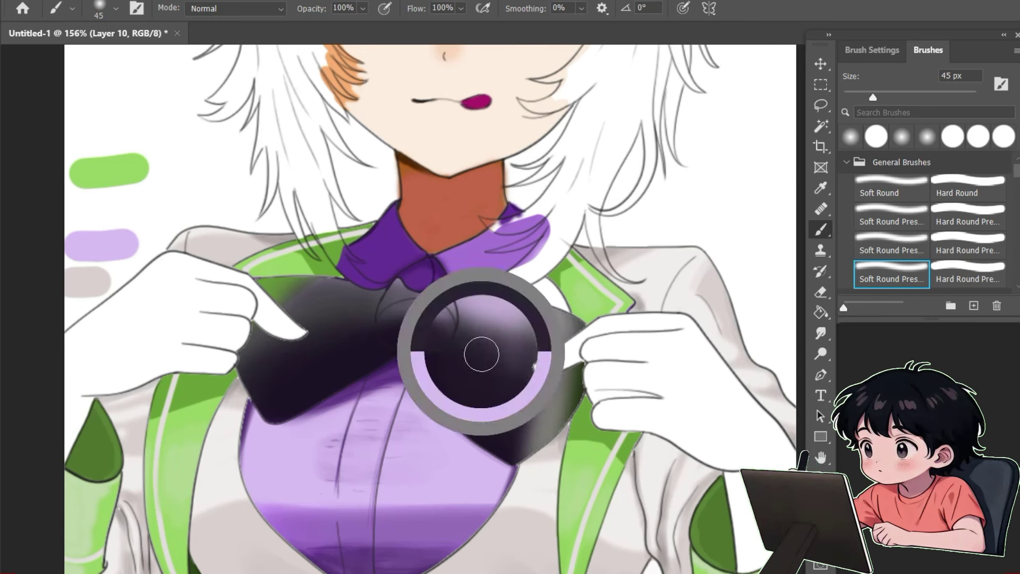
{"action": "left_click_drag", "start_coordinate": [546, 343], "coordinate": [525, 345]}
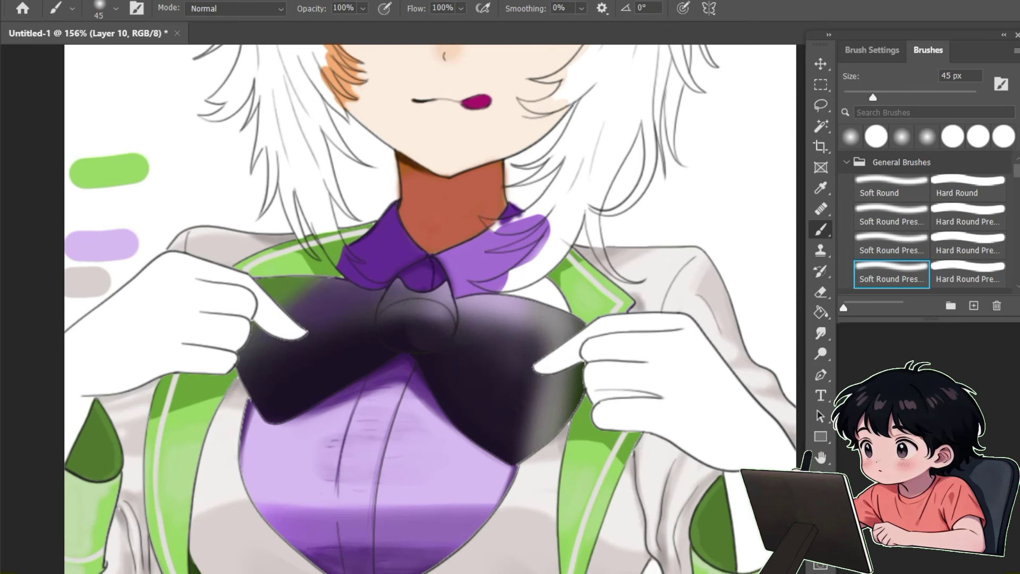
Paint the bow's knot brown with a lighter centre using a 45 px Soft Round brush, and refine its sides at 15 px Hard Round Pressure.
{"action": "left_click", "coordinate": [902, 137]}
{"action": "mouse_move", "coordinate": [406, 296]}
{"action": "left_mouse_down"}
{"action": "mouse_move", "coordinate": [436, 291]}
{"action": "mouse_move", "coordinate": [417, 326]}
{"action": "mouse_move", "coordinate": [422, 319]}
{"action": "left_mouse_up"}
{"action": "left_click", "coordinate": [747, 284], "text": "alt"}
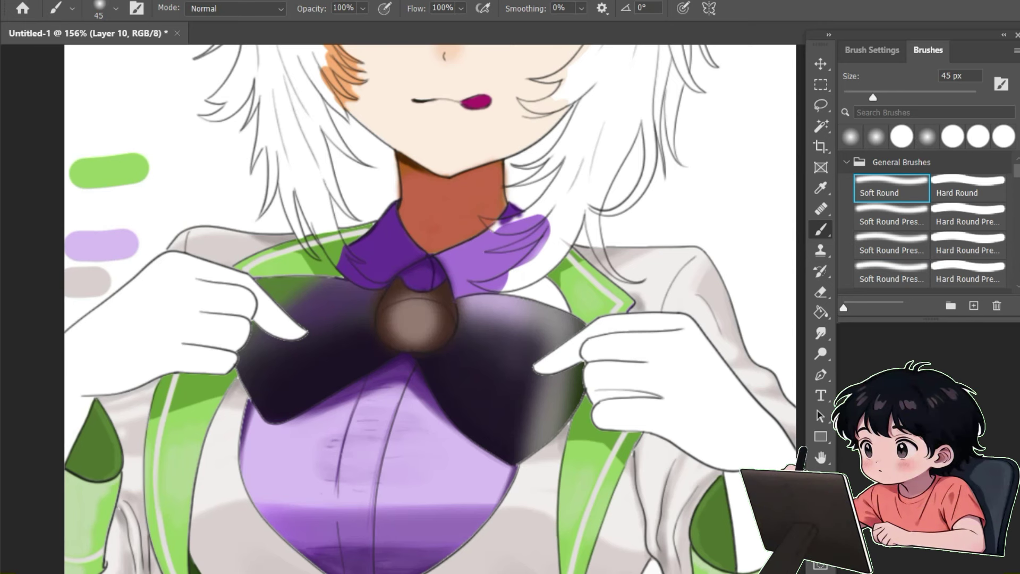
{"action": "left_click", "coordinate": [968, 274]}
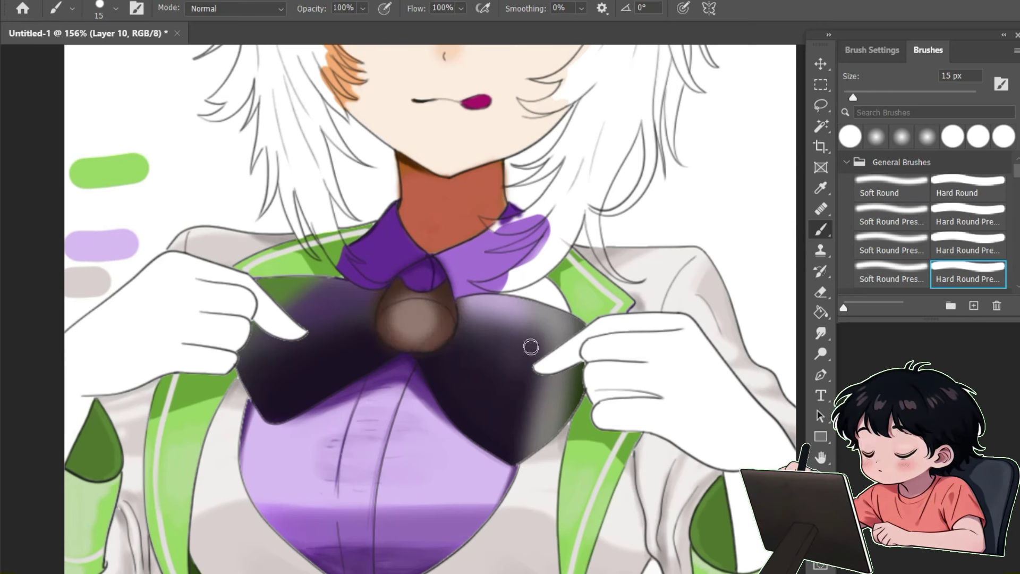
{"action": "left_click_drag", "start_coordinate": [456, 303], "coordinate": [448, 347]}
{"action": "left_click_drag", "start_coordinate": [376, 292], "coordinate": [364, 336]}
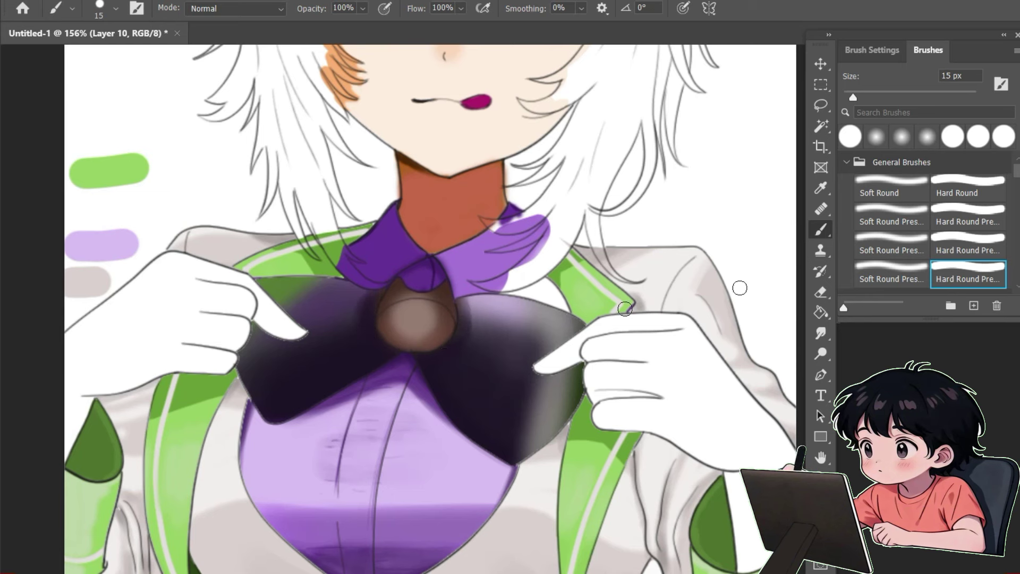
Blend the dark shading around the knot and across both bow wings with a 30 px Soft Round Pressure brush.
{"action": "key", "text": "comma"}
{"action": "key", "text": "bracketright"}
{"action": "key", "text": "bracketright"}
{"action": "key", "text": "bracketright"}
{"action": "left_click_drag", "start_coordinate": [475, 317], "coordinate": [471, 339]}
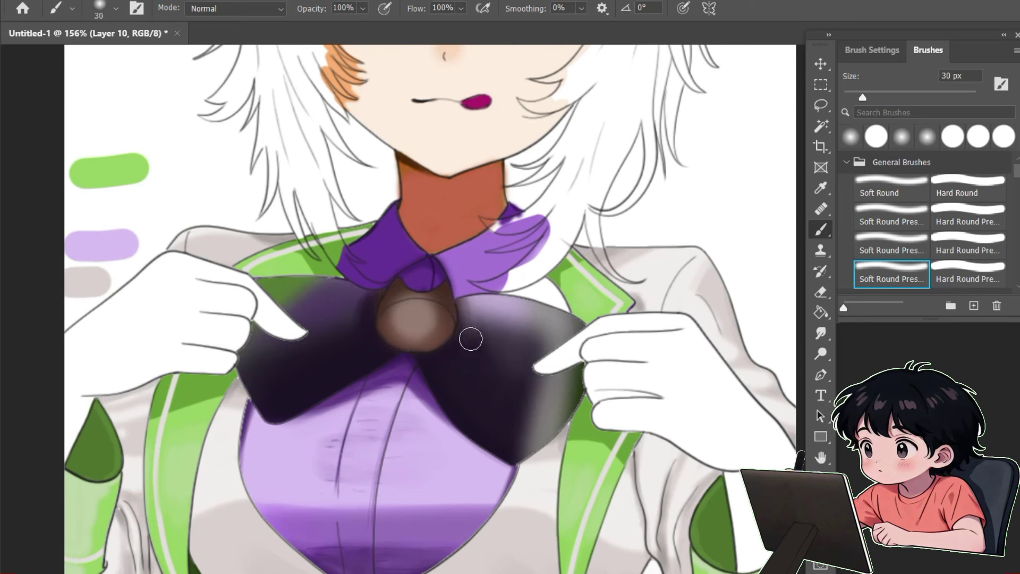
{"action": "left_click_drag", "start_coordinate": [462, 302], "coordinate": [474, 323]}
{"action": "mouse_move", "coordinate": [534, 398]}
{"action": "left_mouse_down"}
{"action": "mouse_move", "coordinate": [535, 428]}
{"action": "mouse_move", "coordinate": [553, 363]}
{"action": "mouse_move", "coordinate": [539, 412]}
{"action": "left_mouse_up"}
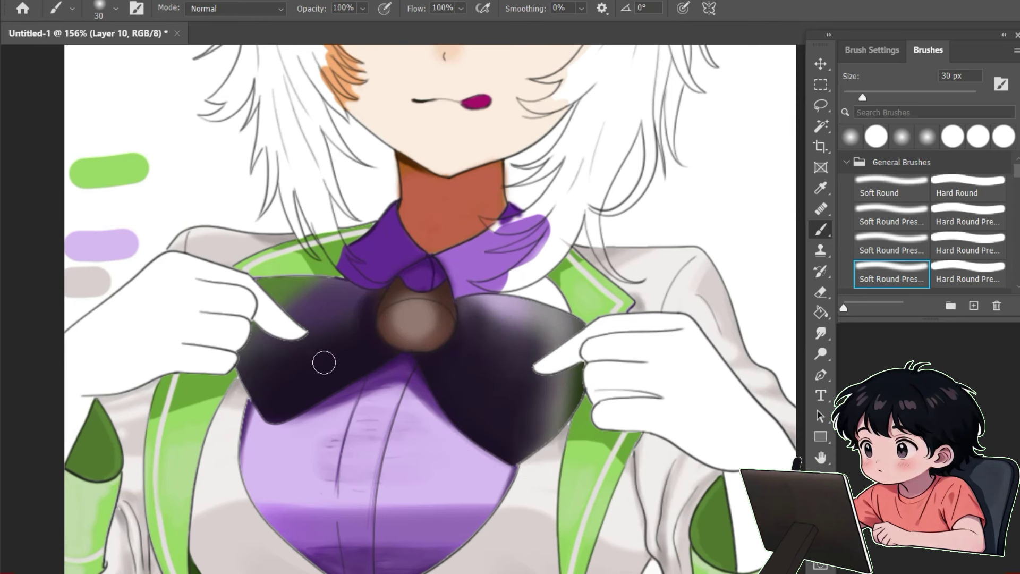
{"action": "mouse_move", "coordinate": [255, 295]}
{"action": "left_mouse_down"}
{"action": "mouse_move", "coordinate": [388, 318]}
{"action": "mouse_move", "coordinate": [363, 319]}
{"action": "left_mouse_up"}
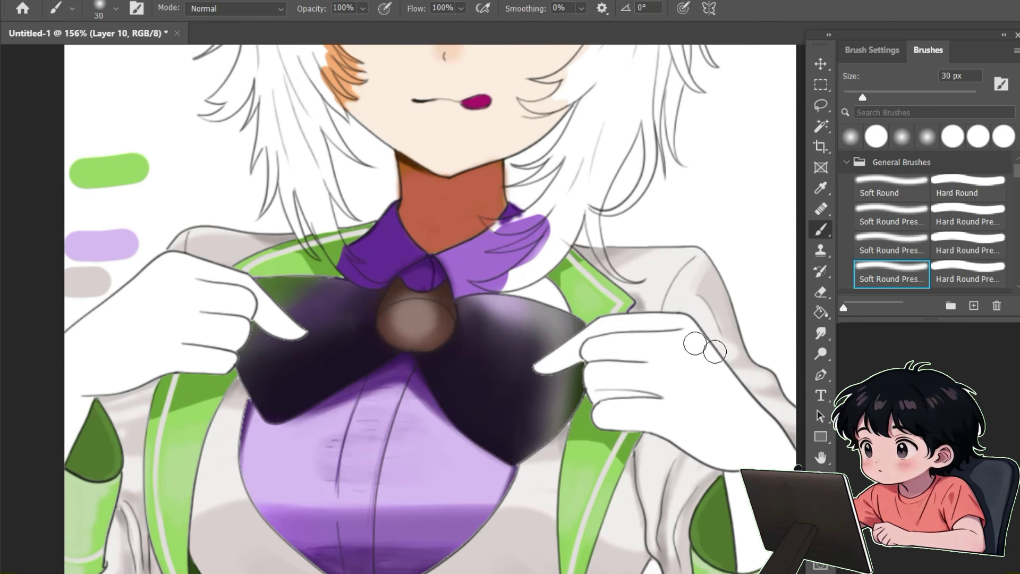
Add glossy highlights to the knot at 6 px and faint fold highlights to the wings at 8 to 15 px with Hard Round Pressure.
{"action": "left_click", "coordinate": [962, 268]}
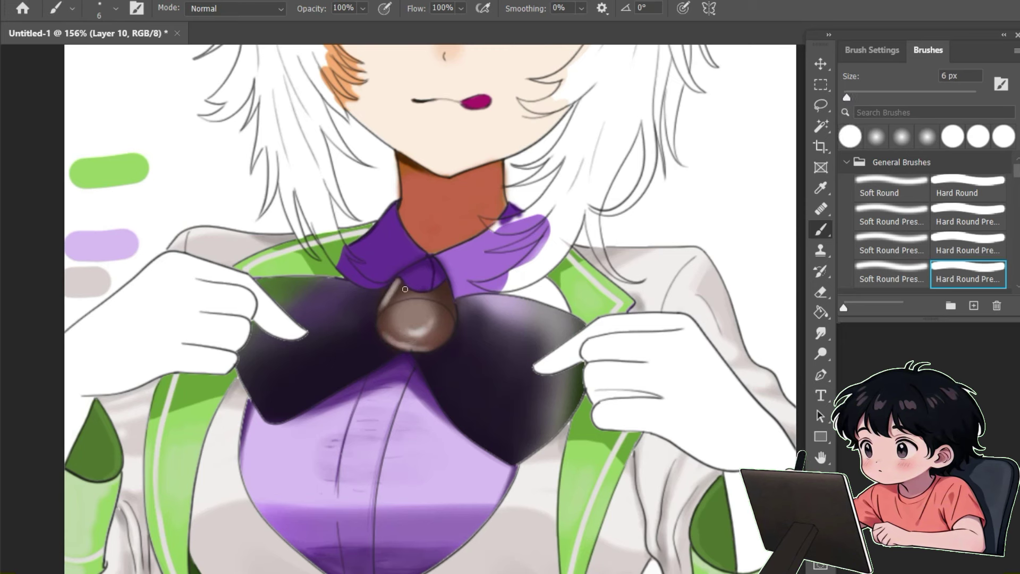
{"action": "left_click_drag", "start_coordinate": [402, 309], "coordinate": [386, 303]}
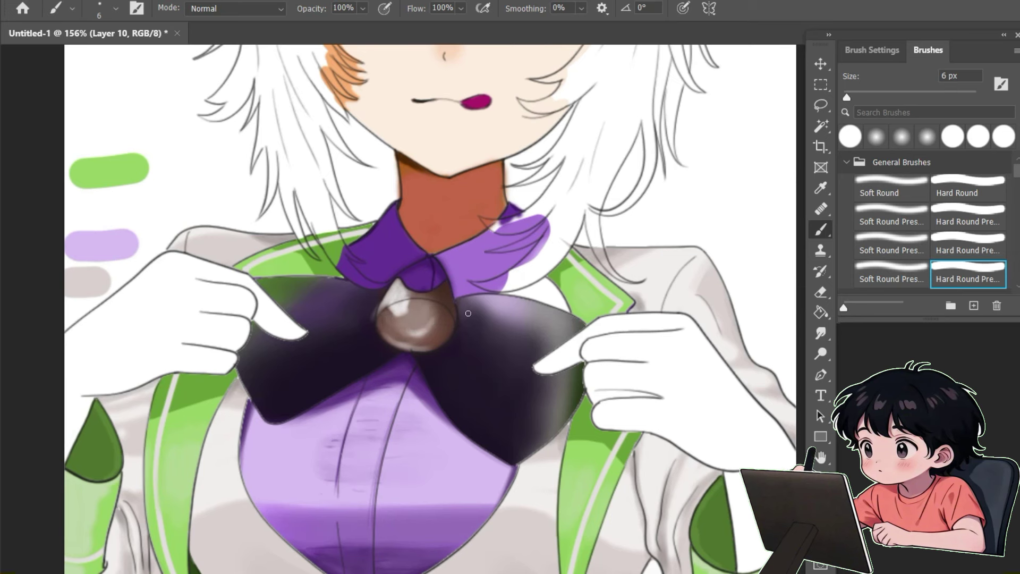
{"action": "mouse_move", "coordinate": [456, 360]}
{"action": "left_mouse_down"}
{"action": "mouse_move", "coordinate": [478, 360]}
{"action": "mouse_move", "coordinate": [514, 382]}
{"action": "mouse_move", "coordinate": [441, 350]}
{"action": "left_mouse_up"}
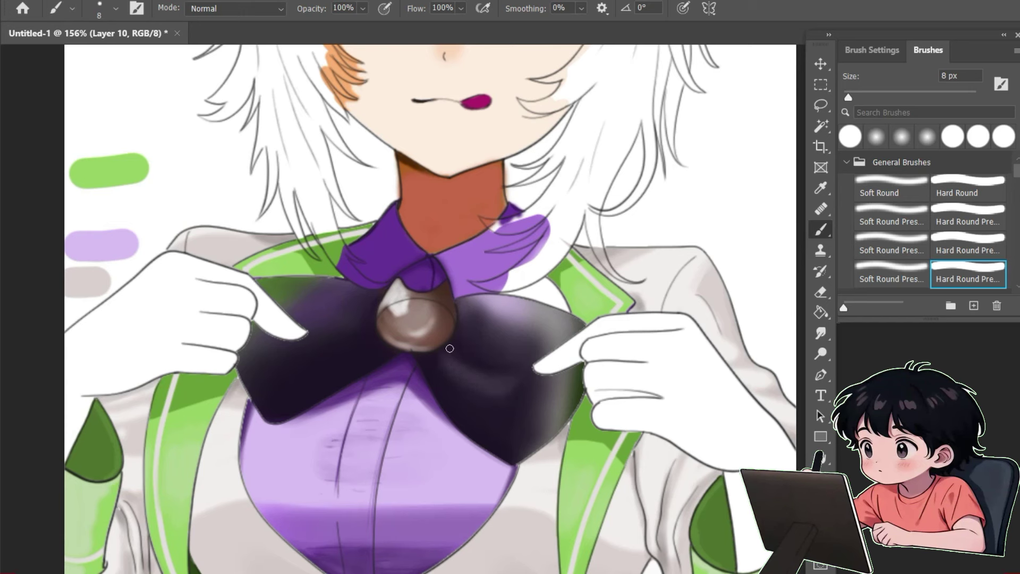
{"action": "key", "text": "]"}
{"action": "key", "text": "]"}
{"action": "key", "text": "]"}
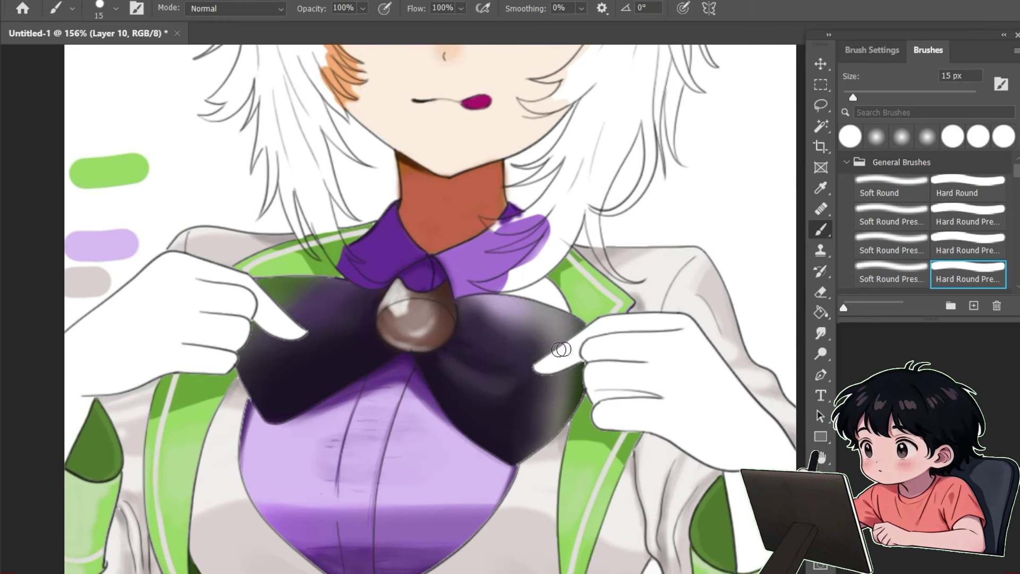
{"action": "left_click_drag", "start_coordinate": [468, 308], "coordinate": [523, 333]}
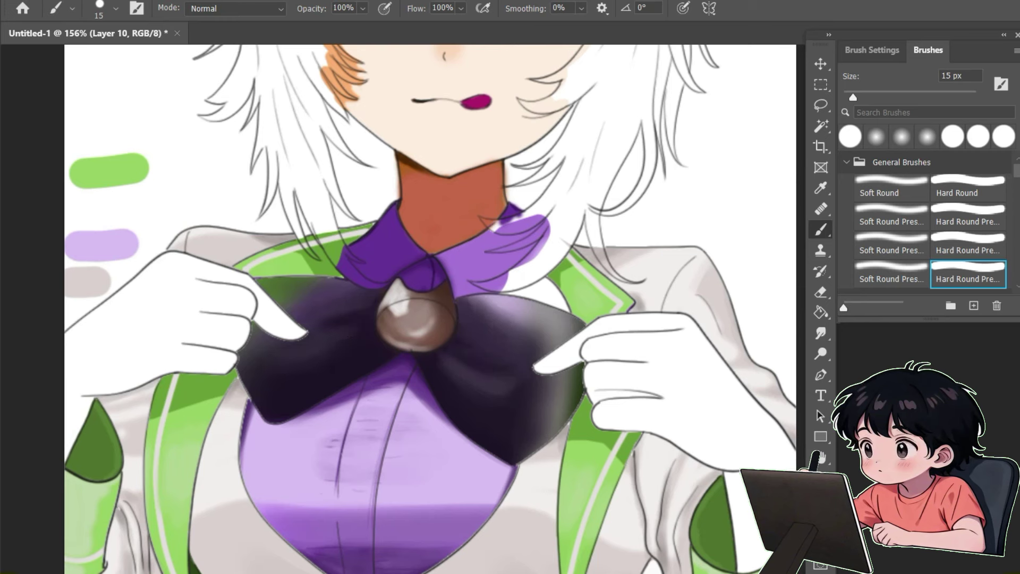
Duplicate the bow layer and apply a Cross Weave filter with pattern scale 0.61, spacing -1, color randomness 0.05 and brightness randomness 0.1.
{"action": "key", "text": "ctrl+j"}
{"action": "left_click", "coordinate": [58, 1]}
{"action": "left_click", "coordinate": [157, 221]}
{"action": "left_click", "coordinate": [721, 130]}
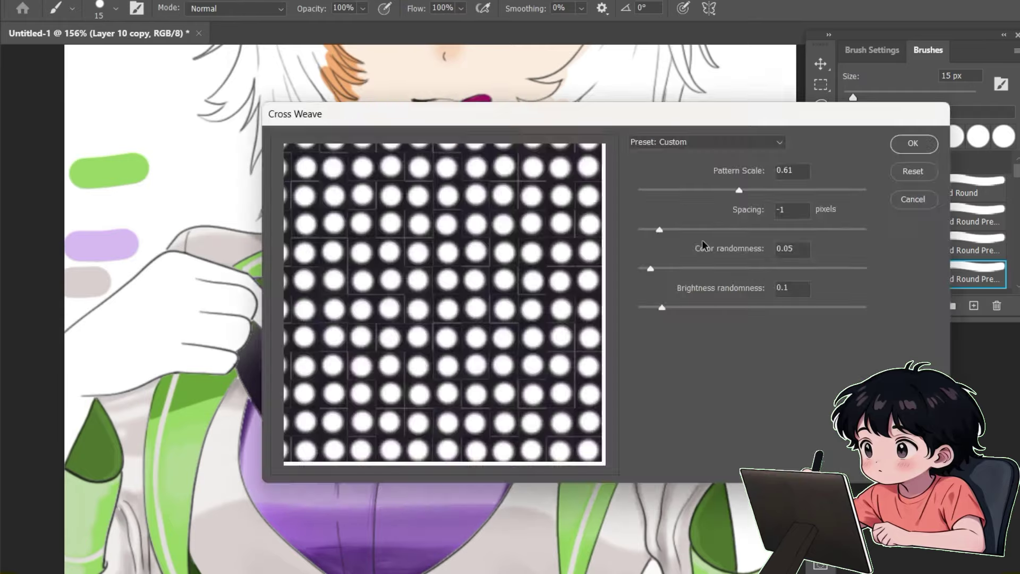
{"action": "left_click", "coordinate": [912, 143]}
{"action": "key", "text": "ctrl+z"}
{"action": "left_click", "coordinate": [33, 2]}
{"action": "left_click", "coordinate": [59, 14]}
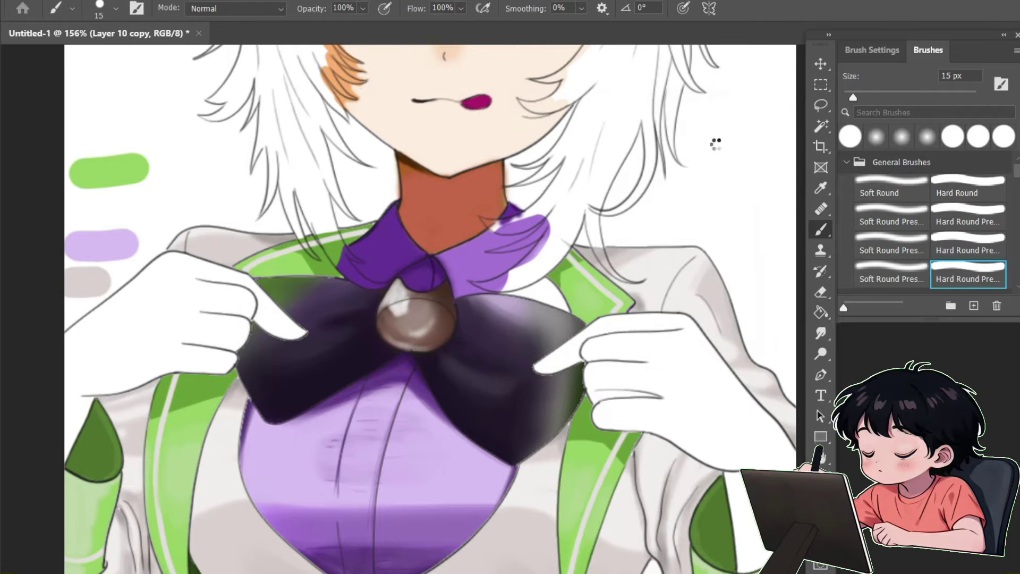
{"action": "left_click_drag", "start_coordinate": [662, 231], "coordinate": [658, 230]}
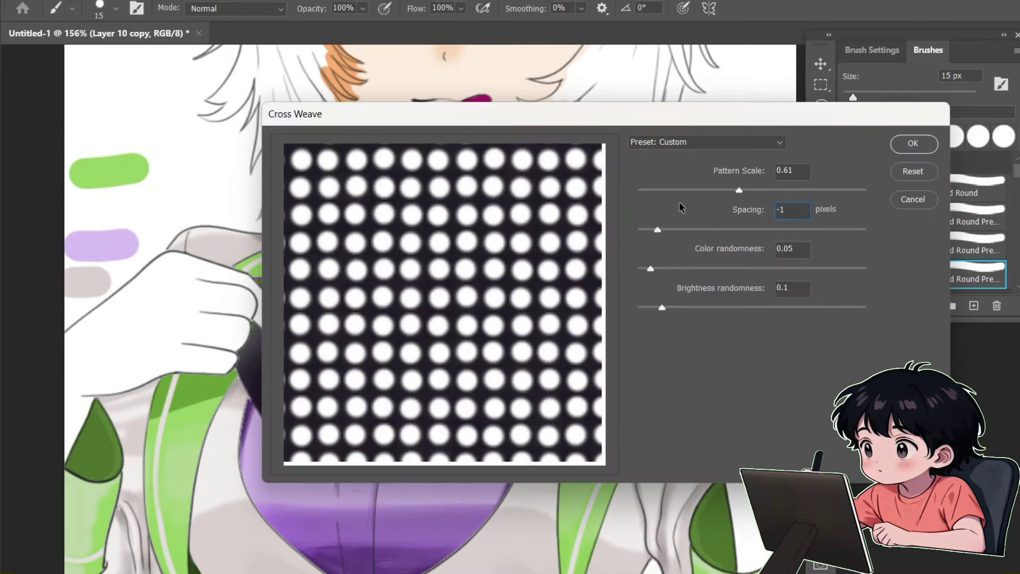
{"action": "left_click", "coordinate": [799, 171]}
{"action": "key", "text": "Return"}
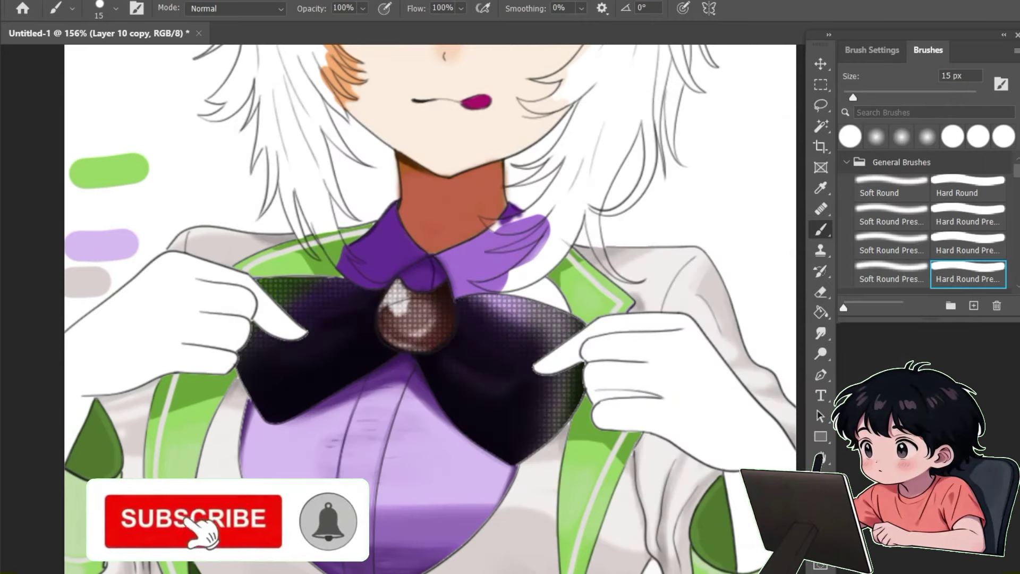
Merge the textured copy down into the bow layer.
{"action": "key", "text": "z"}
{"action": "left_click_drag", "start_coordinate": [552, 374], "coordinate": [606, 375]}
{"action": "key", "text": "ctrl+e"}
{"action": "key", "text": "b"}
{"action": "key", "text": "ctrl+j"}
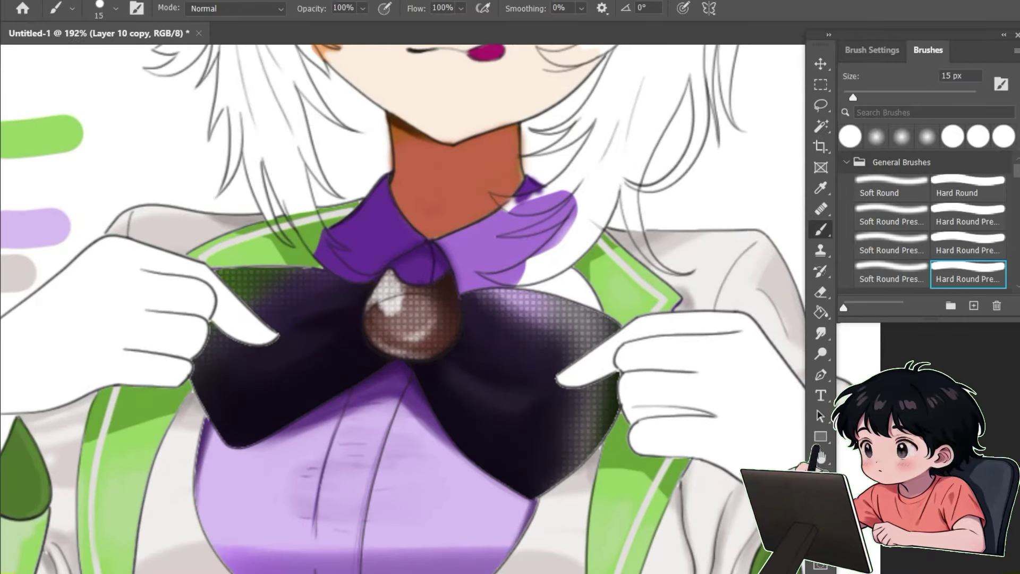
{"action": "key", "text": "ctrl+z"}
Paint a thin near-white rim highlight around the knot's left and lower edge with a 6 px Soft Round Pressure brush.
{"action": "left_click", "coordinate": [891, 187]}
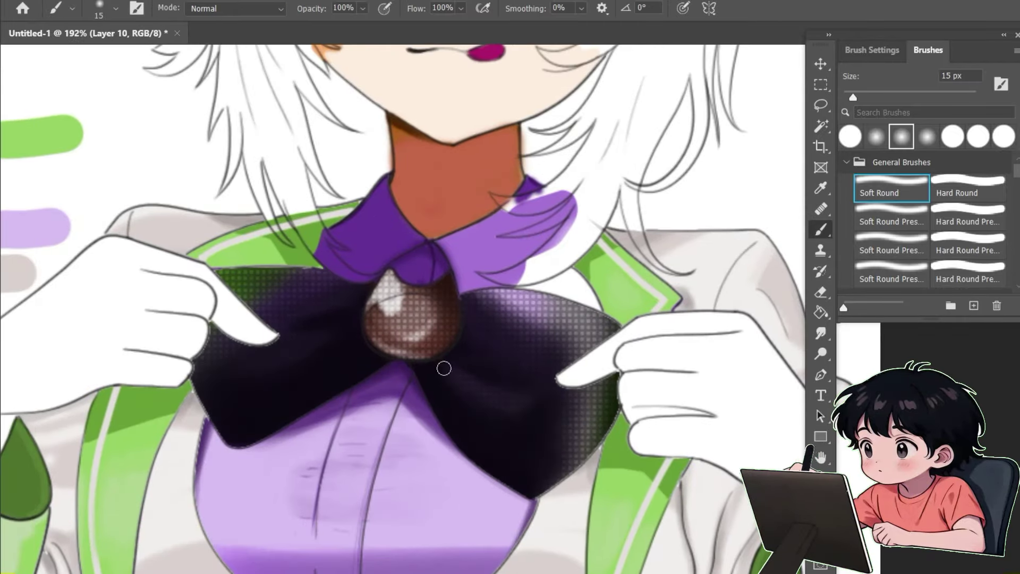
{"action": "left_click", "coordinate": [895, 240]}
{"action": "left_click", "coordinate": [885, 213]}
{"action": "key", "text": "bracketleft"}
{"action": "key", "text": "bracketleft"}
{"action": "key", "text": "bracketleft"}
{"action": "left_click", "coordinate": [385, 346]}
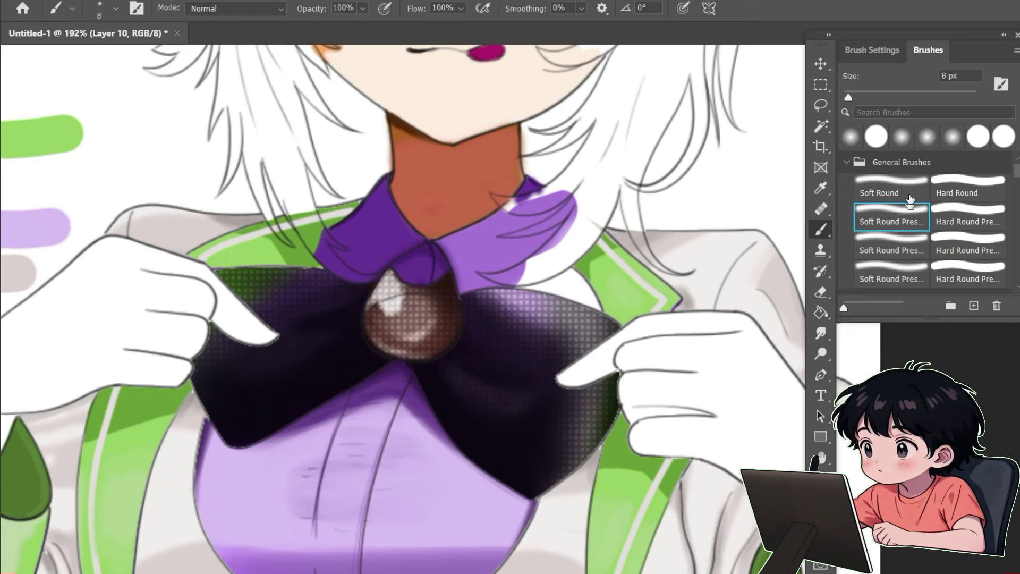
{"action": "left_click", "coordinate": [903, 193]}
{"action": "left_click", "coordinate": [895, 221]}
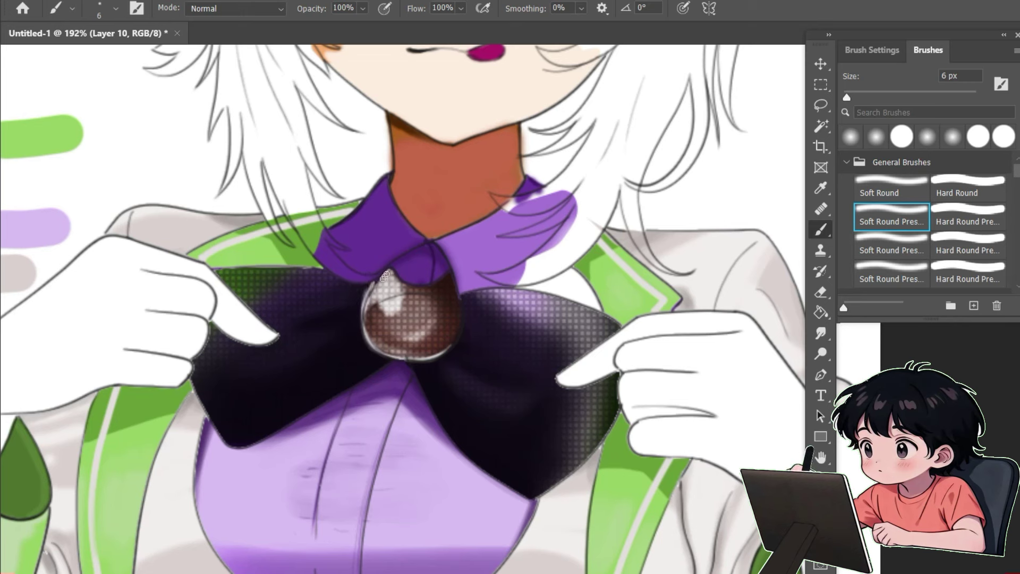
Lighten the middle of the knot with soft highlight strokes using a Soft Round Pressure brush enlarged to 20 px.
{"action": "left_click", "coordinate": [904, 273]}
{"action": "key", "text": "bracketright"}
{"action": "key", "text": "bracketright"}
{"action": "key", "text": "bracketright"}
{"action": "key", "text": "bracketright"}
{"action": "key", "text": "bracketright"}
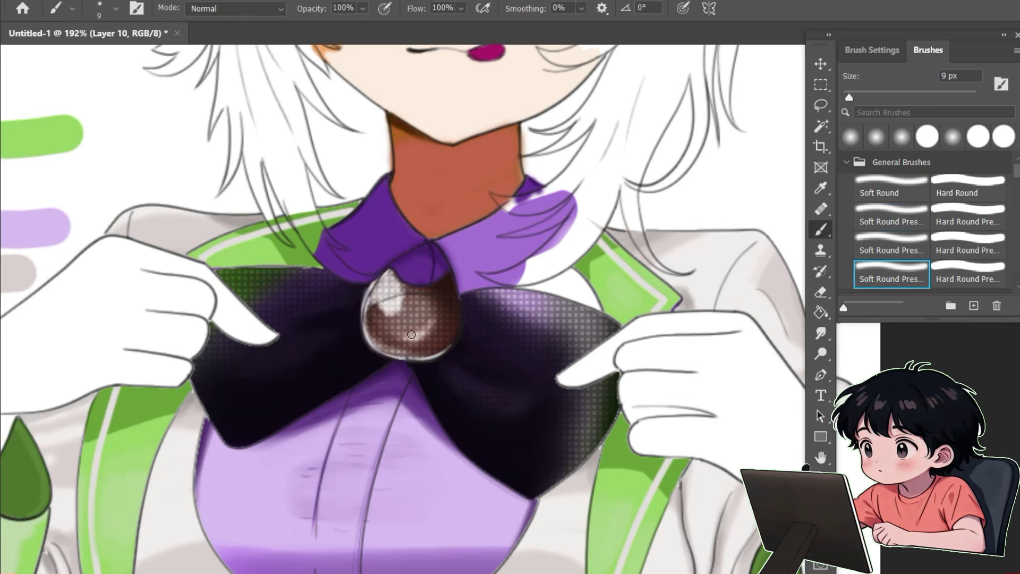
{"action": "mouse_move", "coordinate": [378, 319]}
{"action": "left_mouse_down"}
{"action": "mouse_move", "coordinate": [424, 297]}
{"action": "mouse_move", "coordinate": [419, 317]}
{"action": "mouse_move", "coordinate": [452, 308]}
{"action": "left_mouse_up"}
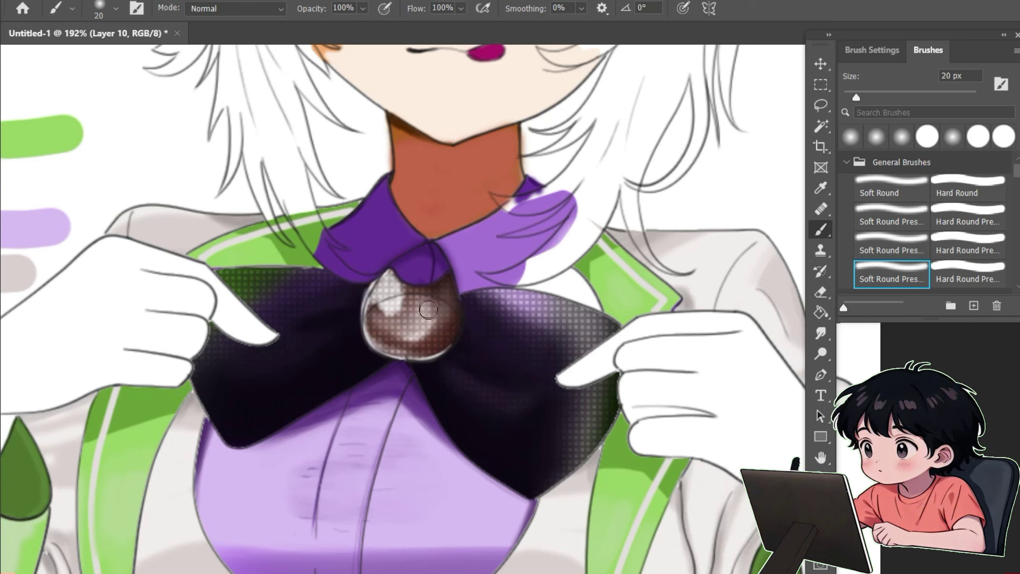
Draw a thin near-white highlight along the knot's upper right edge with a 7 px Soft Round Pressure brush.
{"action": "key", "text": "bracketleft"}
{"action": "key", "text": "bracketleft"}
{"action": "key", "text": "bracketleft"}
{"action": "key", "text": "bracketleft"}
{"action": "left_click_drag", "start_coordinate": [449, 271], "coordinate": [459, 292]}
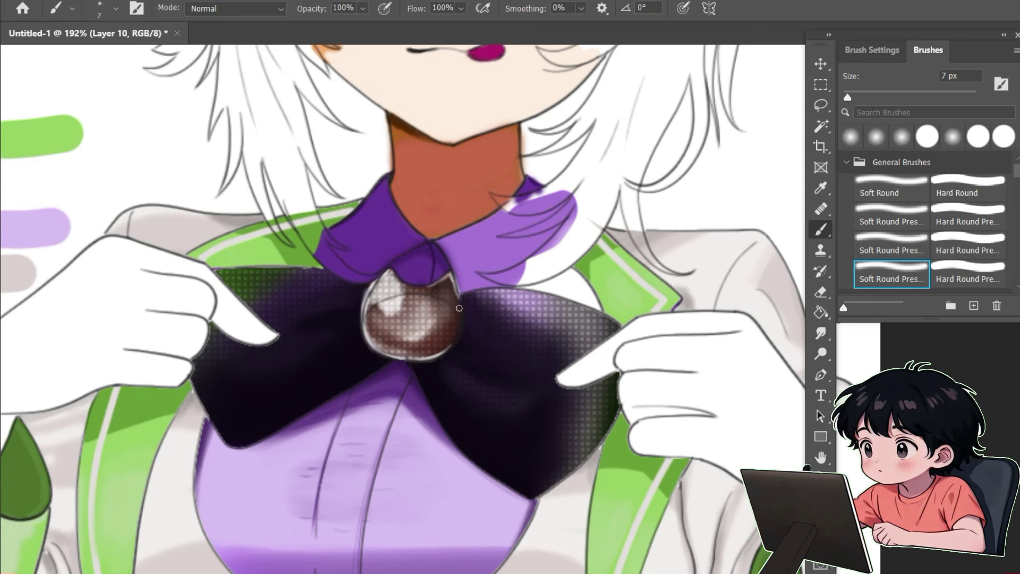
{"action": "key", "text": "e"}
{"action": "key", "text": "b"}
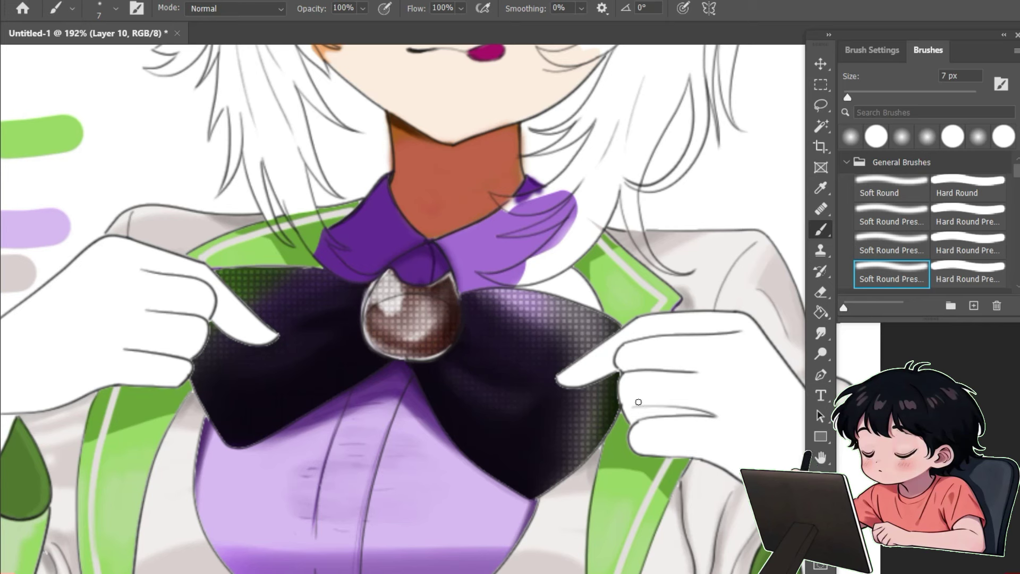
Brush softly over the left bow wing beside the fingers with a 20 px Soft Round Pressure brush.
{"action": "key", "text": "bracketright"}
{"action": "key", "text": "bracketright"}
{"action": "key", "text": "bracketright"}
{"action": "key", "text": "bracketright"}
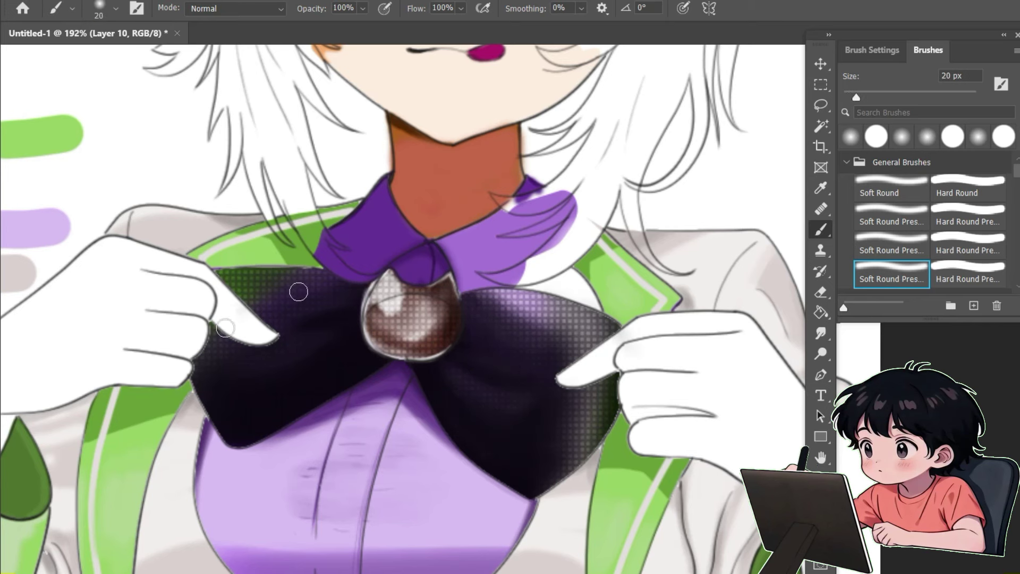
{"action": "mouse_move", "coordinate": [229, 319]}
{"action": "left_mouse_down"}
{"action": "mouse_move", "coordinate": [244, 359]}
{"action": "mouse_move", "coordinate": [281, 370]}
{"action": "left_mouse_up"}
{"action": "key", "text": "z"}
{"action": "left_click_drag", "start_coordinate": [477, 455], "coordinate": [425, 455]}
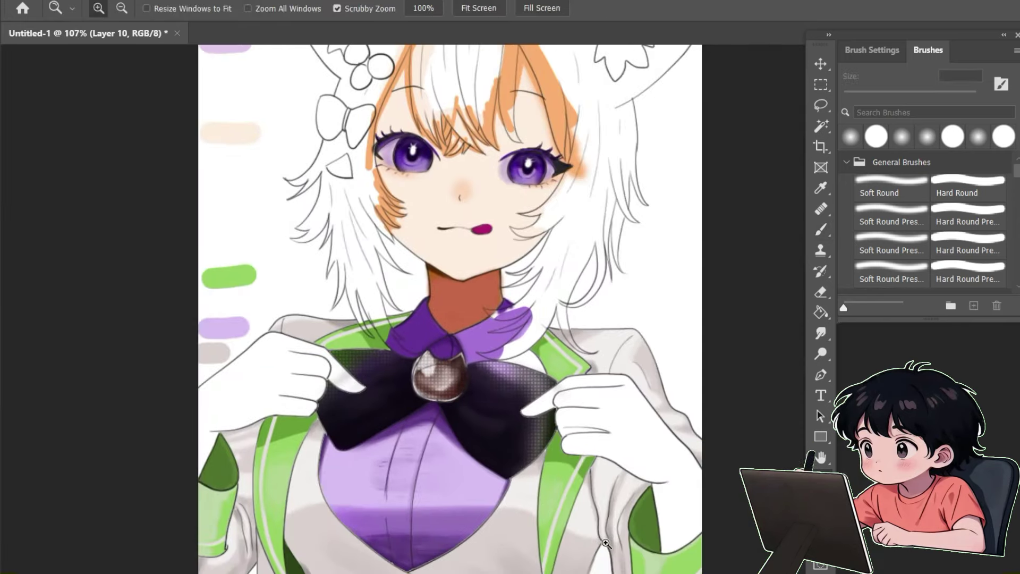
{"action": "key", "text": "w"}
{"action": "key", "text": "z"}
{"action": "left_click_drag", "start_coordinate": [523, 348], "coordinate": [565, 375]}
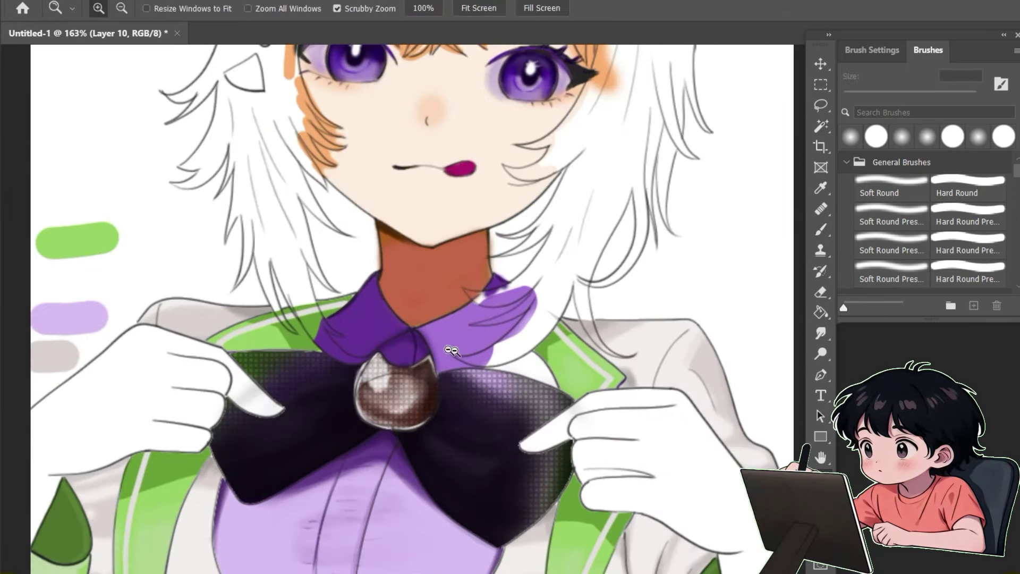
Fill the unpainted part of the shirt collar above the right bow wing with purple, and reduce the Soft Round brush to 8 px.
{"action": "left_click", "coordinate": [451, 350], "text": "alt"}
{"action": "key", "text": "b"}
{"action": "left_click_drag", "start_coordinate": [489, 335], "coordinate": [507, 355]}
{"action": "key", "text": "bracketleft"}
{"action": "key", "text": "bracketleft"}
{"action": "key", "text": "bracketleft"}
{"action": "key", "text": "bracketleft"}
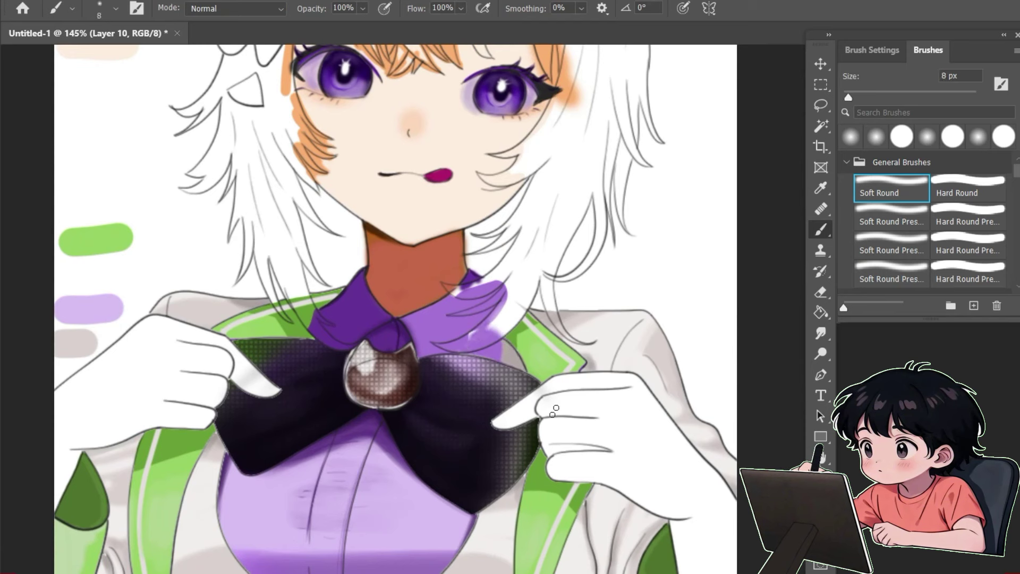
Sample the bow's near-black color and switch to the 8 px Soft Round Pressure brush.
{"action": "left_click", "coordinate": [452, 473], "text": "alt"}
{"action": "key", "text": "period"}
{"action": "key", "text": "period"}
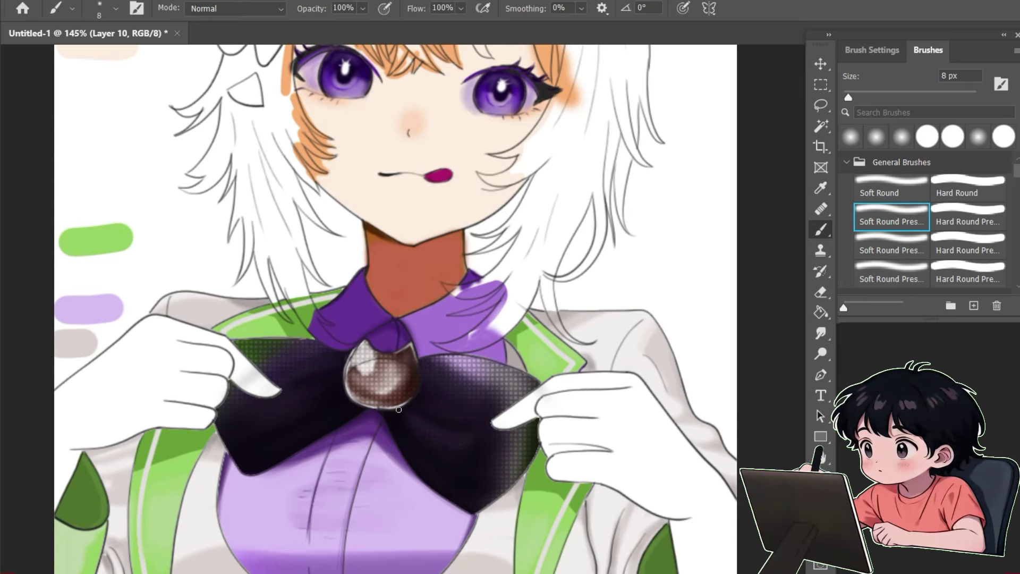
{"action": "key", "text": "e"}
{"action": "key", "text": "b"}
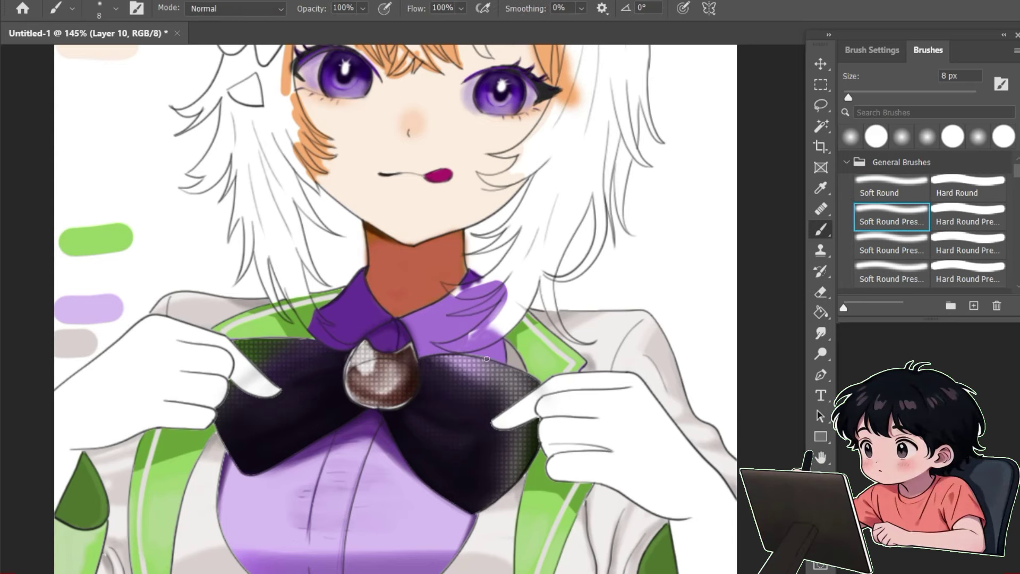
Select both white hands with the Magic Wand and add a new layer for their color.
{"action": "left_click_drag", "start_coordinate": [567, 522], "coordinate": [547, 483]}
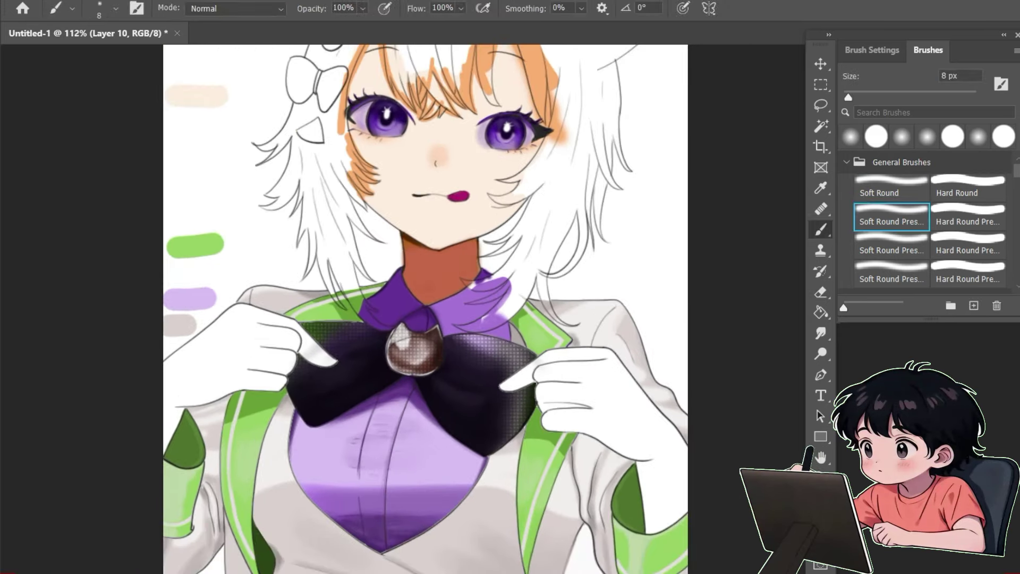
{"action": "key", "text": "w"}
{"action": "left_click", "coordinate": [605, 413]}
{"action": "left_click", "coordinate": [239, 362], "text": "shift"}
{"action": "key", "text": "ctrl+shift+alt+n"}
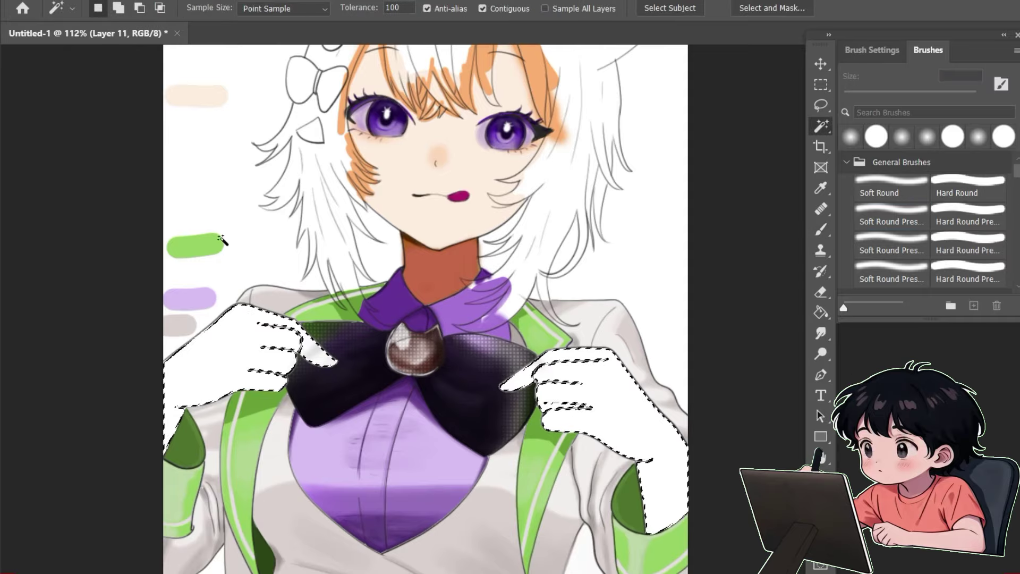
Fill the selected hands with the light skin color sampled from the palette swatch and deselect.
{"action": "key", "text": "g"}
{"action": "left_click", "coordinate": [603, 460]}
{"action": "key", "text": "ctrl+z"}
{"action": "left_click", "coordinate": [210, 96], "text": "alt"}
{"action": "left_click", "coordinate": [604, 460]}
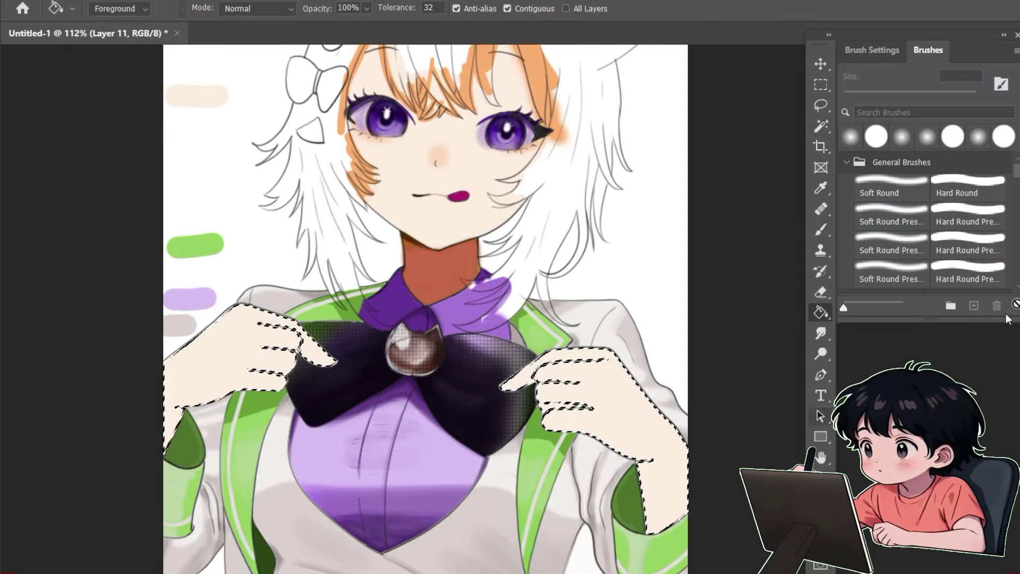
{"action": "key", "text": "ctrl+d"}
Shade the lower edge of the hand on the bow's right wing brown with a Hard Round Pressure brush enlarged to 30 px.
{"action": "key", "text": "b"}
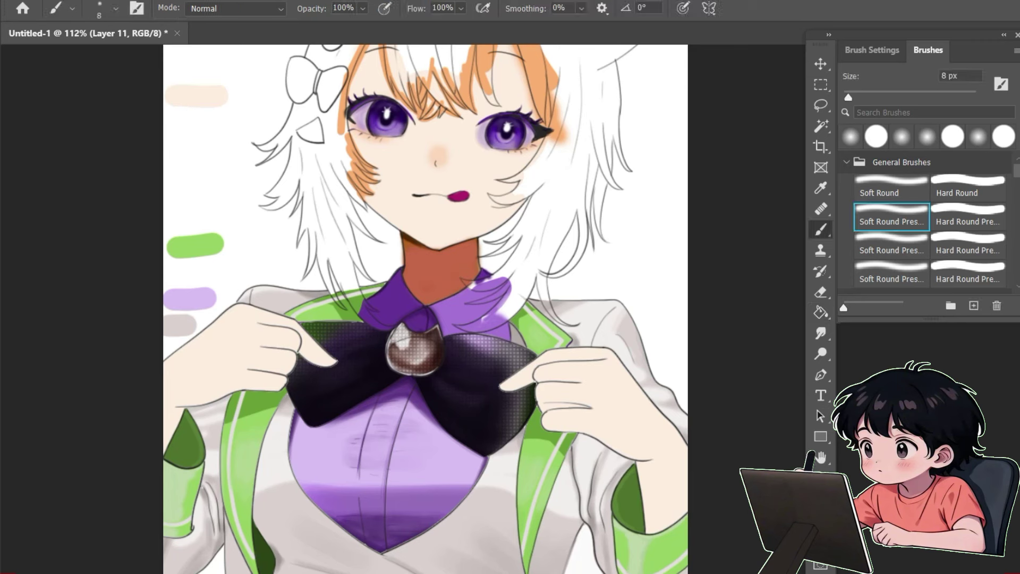
{"action": "left_click", "coordinate": [958, 280]}
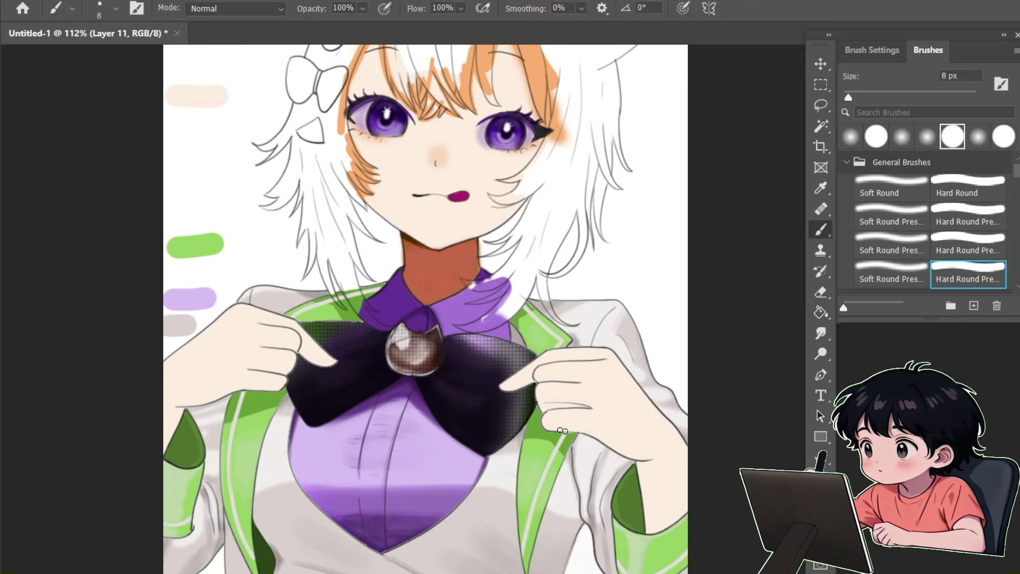
{"action": "key", "text": "bracketright"}
{"action": "key", "text": "bracketright"}
{"action": "key", "text": "bracketright"}
{"action": "key", "text": "bracketright"}
{"action": "key", "text": "bracketright"}
{"action": "key", "text": "bracketright"}
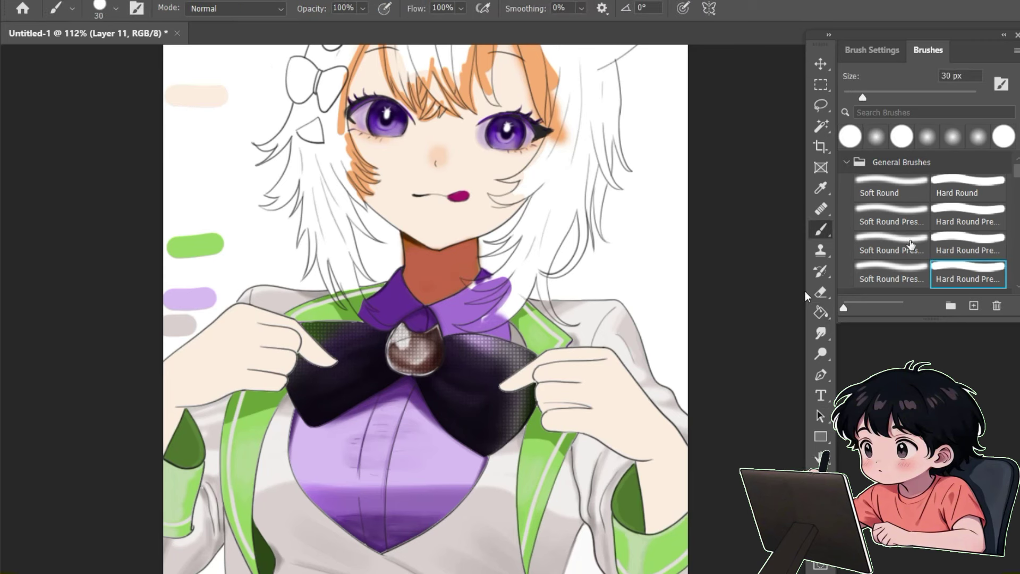
{"action": "mouse_move", "coordinate": [552, 425]}
{"action": "left_mouse_down"}
{"action": "mouse_move", "coordinate": [638, 474]}
{"action": "mouse_move", "coordinate": [592, 440]}
{"action": "left_mouse_up"}
{"action": "key", "text": "ctrl+z"}
{"action": "key", "text": "bracketright"}
{"action": "mouse_move", "coordinate": [637, 473]}
{"action": "left_mouse_down"}
{"action": "mouse_move", "coordinate": [544, 415]}
{"action": "mouse_move", "coordinate": [563, 404]}
{"action": "mouse_move", "coordinate": [585, 415]}
{"action": "mouse_move", "coordinate": [542, 409]}
{"action": "left_mouse_up"}
Shade the right hand's wrist brown above the green cuff, softening it with a 35 px Soft Round Pressure brush.
{"action": "key", "text": "bracketright"}
{"action": "key", "text": "bracketright"}
{"action": "left_click_drag", "start_coordinate": [643, 499], "coordinate": [651, 528]}
{"action": "mouse_move", "coordinate": [642, 469]}
{"action": "left_mouse_down"}
{"action": "mouse_move", "coordinate": [671, 526]}
{"action": "mouse_move", "coordinate": [659, 523]}
{"action": "left_mouse_up"}
{"action": "key", "text": "bracketright"}
{"action": "key", "text": "bracketright"}
{"action": "key", "text": "bracketright"}
{"action": "key", "text": "bracketright"}
{"action": "key", "text": "ctrl+z"}
{"action": "key", "text": "ctrl+z"}
{"action": "left_click", "coordinate": [952, 136]}
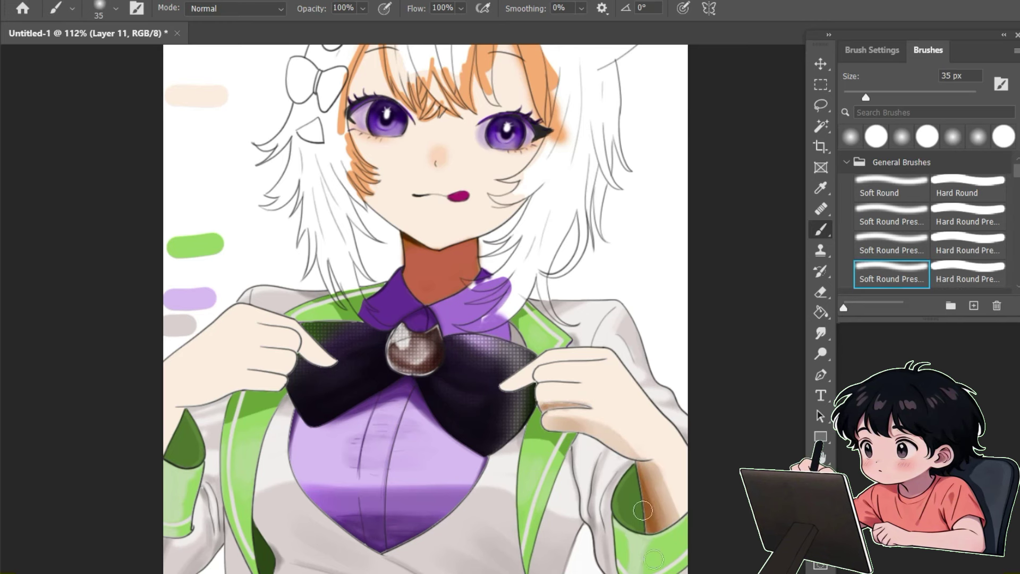
Shade the right hand's fingers and knuckles with brown and blend them with a 20 px Soft Round Pressure brush.
{"action": "mouse_move", "coordinate": [544, 412]}
{"action": "left_mouse_down"}
{"action": "mouse_move", "coordinate": [605, 452]}
{"action": "mouse_move", "coordinate": [671, 470]}
{"action": "mouse_move", "coordinate": [623, 446]}
{"action": "mouse_move", "coordinate": [647, 446]}
{"action": "left_mouse_up"}
{"action": "key", "text": "ctrl+z"}
{"action": "key", "text": "ctrl+z"}
{"action": "mouse_move", "coordinate": [554, 366]}
{"action": "left_mouse_down"}
{"action": "mouse_move", "coordinate": [510, 386]}
{"action": "mouse_move", "coordinate": [539, 409]}
{"action": "mouse_move", "coordinate": [611, 393]}
{"action": "mouse_move", "coordinate": [644, 406]}
{"action": "left_mouse_up"}
{"action": "key", "text": "period"}
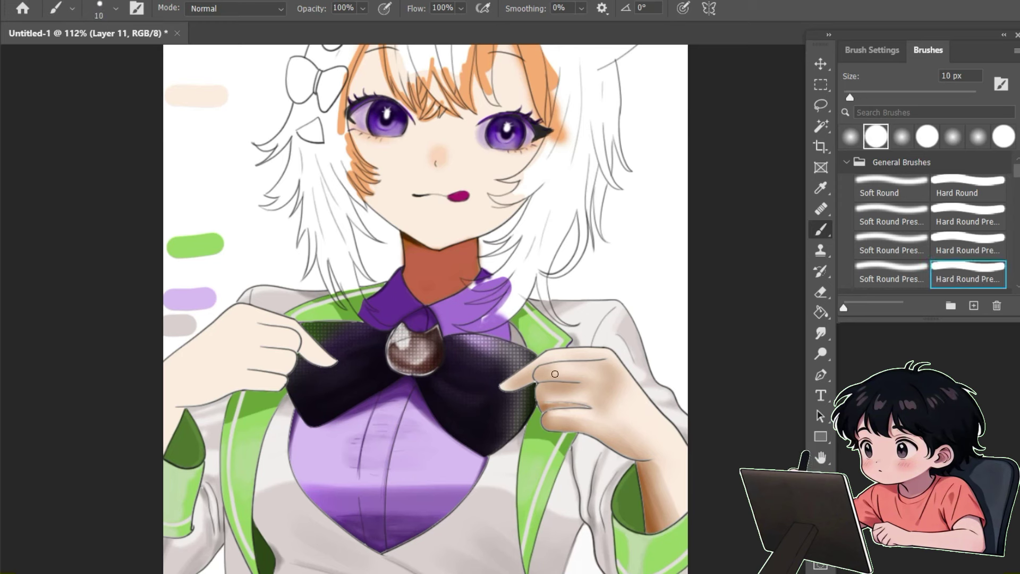
{"action": "key", "text": "comma"}
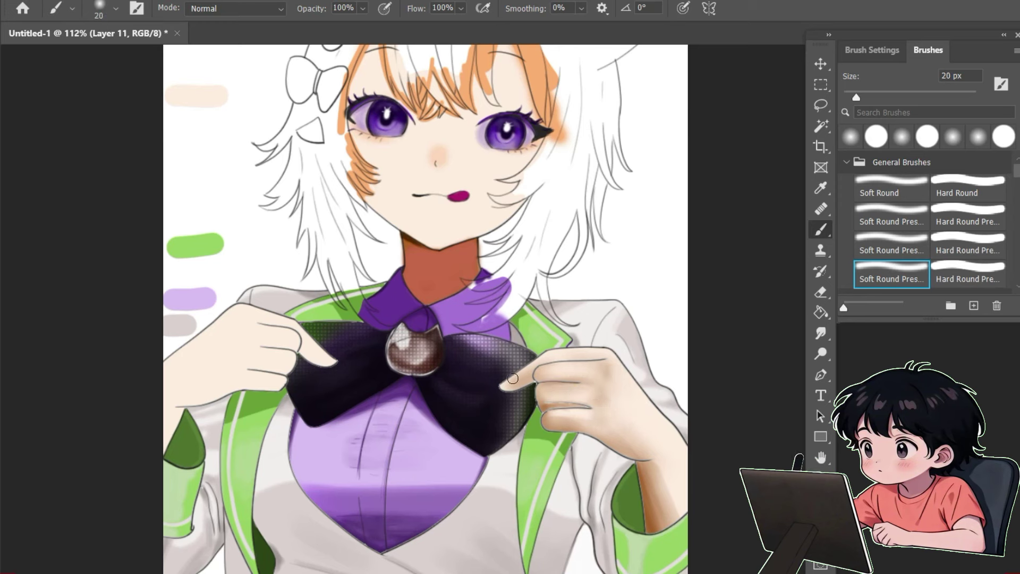
Shade the left hand's wrist, fingers and knuckles brown, blending between Hard and Soft Round Pressure brushes at 20 px.
{"action": "key", "text": "period"}
{"action": "mouse_move", "coordinate": [156, 453]}
{"action": "left_mouse_down"}
{"action": "mouse_move", "coordinate": [170, 425]}
{"action": "mouse_move", "coordinate": [202, 409]}
{"action": "mouse_move", "coordinate": [176, 417]}
{"action": "mouse_move", "coordinate": [171, 404]}
{"action": "mouse_move", "coordinate": [330, 383]}
{"action": "mouse_move", "coordinate": [297, 345]}
{"action": "mouse_move", "coordinate": [276, 372]}
{"action": "mouse_move", "coordinate": [243, 349]}
{"action": "mouse_move", "coordinate": [250, 340]}
{"action": "mouse_move", "coordinate": [224, 382]}
{"action": "mouse_move", "coordinate": [239, 313]}
{"action": "left_mouse_up"}
{"action": "key", "text": "comma"}
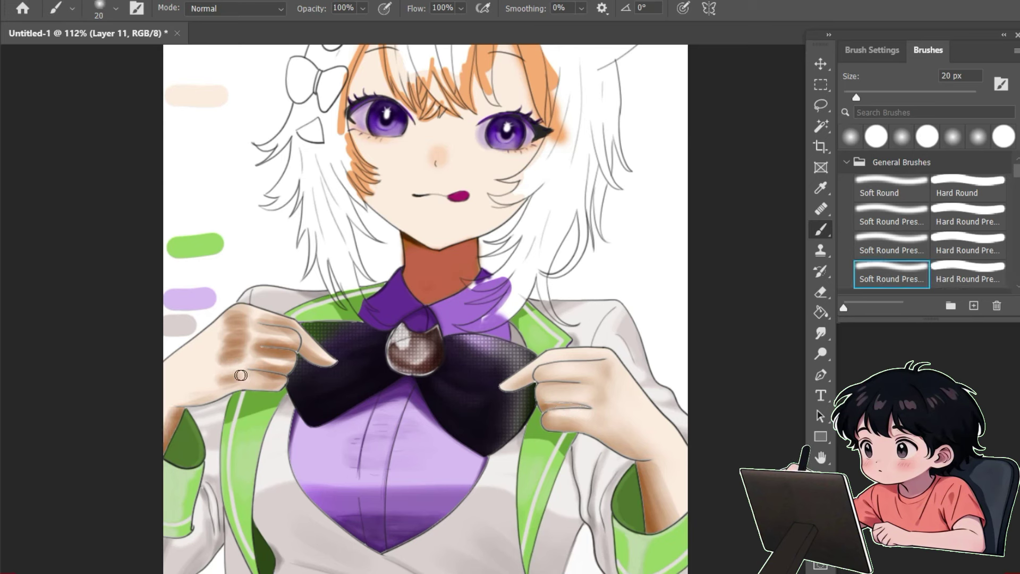
{"action": "key", "text": "period"}
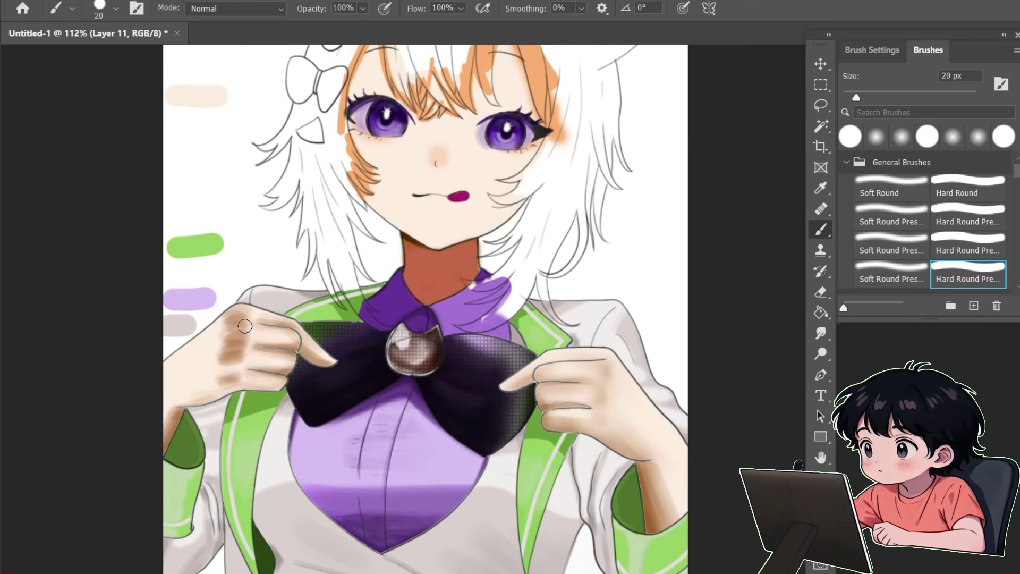
{"action": "key", "text": "comma"}
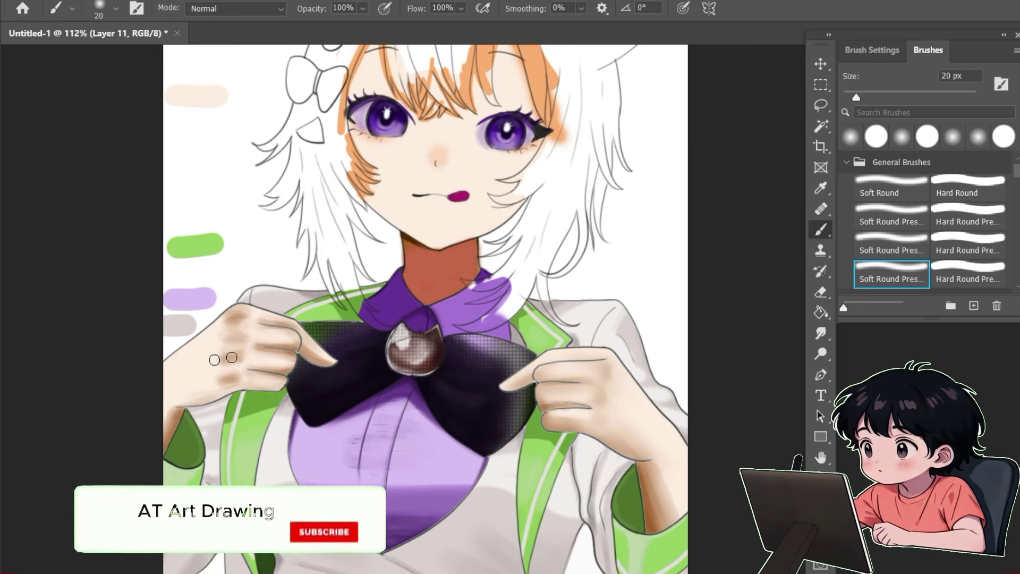
{"action": "mouse_move", "coordinate": [232, 357]}
{"action": "left_mouse_down"}
{"action": "mouse_move", "coordinate": [231, 380]}
{"action": "mouse_move", "coordinate": [236, 318]}
{"action": "mouse_move", "coordinate": [271, 350]}
{"action": "left_mouse_up"}
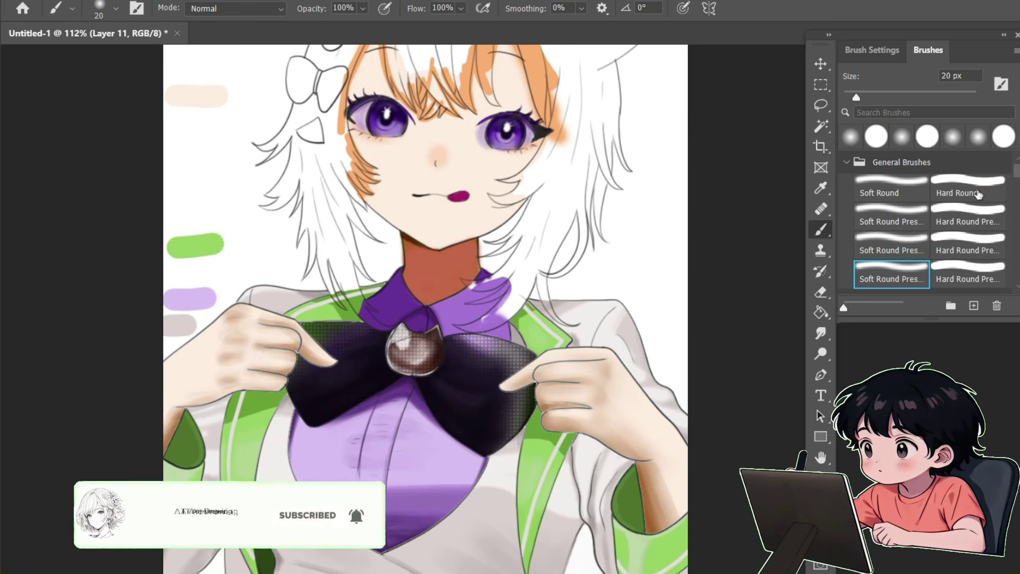
{"action": "key", "text": "bracketleft"}
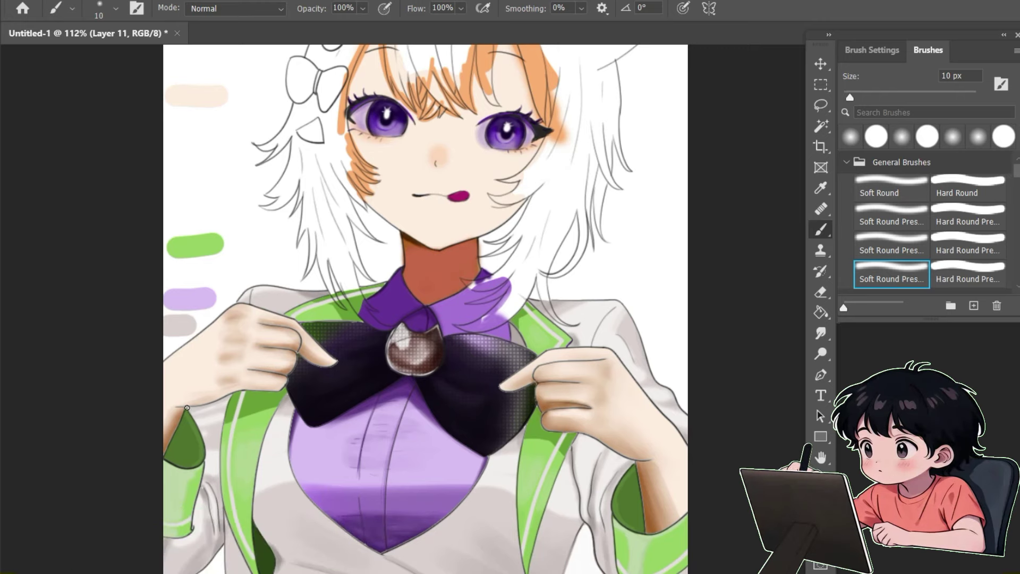
Select the white hair and cat ears with the Magic Wand and expand the selection over the inner hair lines.
{"action": "left_click_drag", "start_coordinate": [665, 359], "coordinate": [624, 529]}
{"action": "key", "text": "w"}
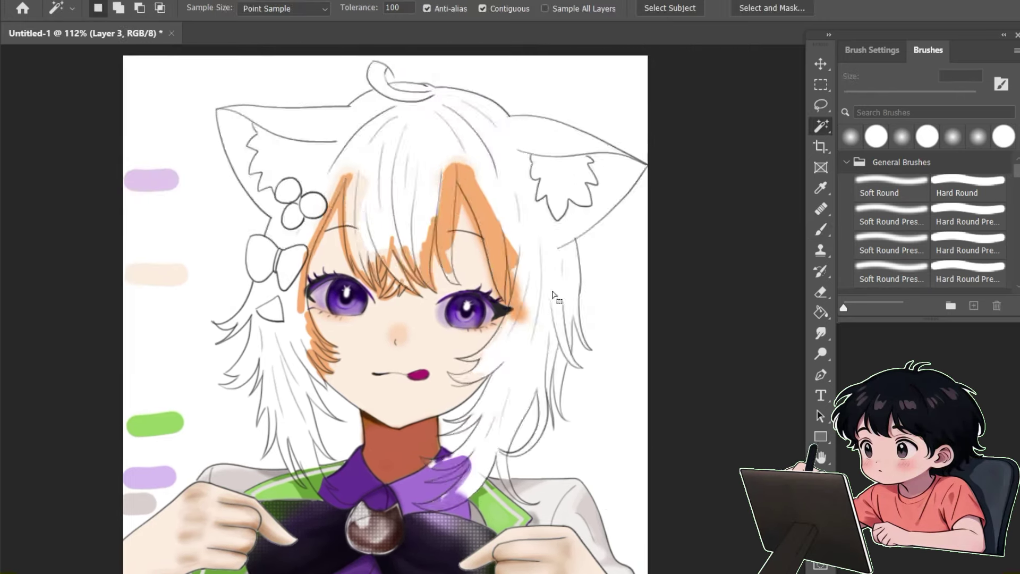
{"action": "left_click", "coordinate": [557, 375]}
{"action": "left_click", "coordinate": [511, 473], "text": "shift"}
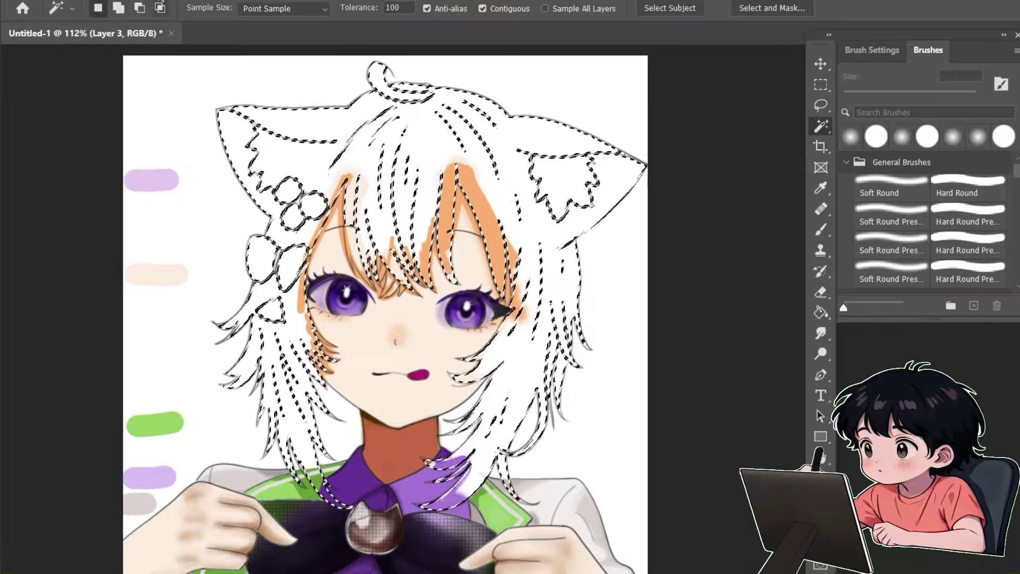
{"action": "left_click", "coordinate": [186, 1]}
{"action": "mouse_move", "coordinate": [200, 211]}
{"action": "left_click", "coordinate": [134, 241]}
{"action": "left_click", "coordinate": [690, 224]}
{"action": "key", "text": "l"}
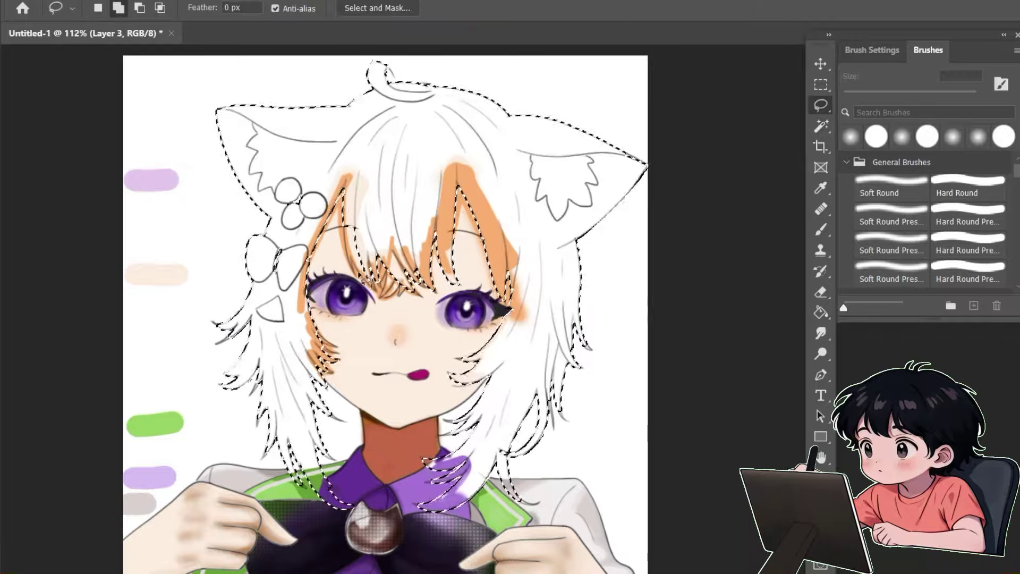
Fill the selected hair, cat ears and hair accessories with light purple on a new layer and deselect.
{"action": "key", "text": "g"}
{"action": "left_click", "coordinate": [563, 354]}
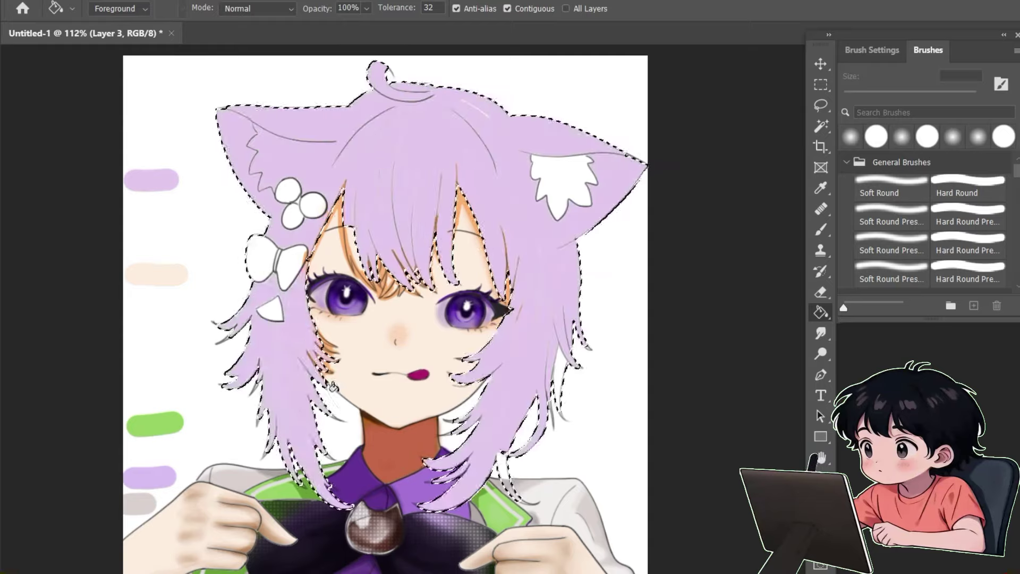
{"action": "key", "text": "ctrl+z"}
{"action": "key", "text": "ctrl+shift+alt+n"}
{"action": "key", "text": "ctrl+shift+alt+n"}
{"action": "left_click", "coordinate": [556, 319]}
{"action": "key", "text": "ctrl+d"}
Cover the stray orange between the bangs and beside the left cheek with light purple using a 3 px Soft Round brush.
{"action": "key", "text": "z"}
{"action": "left_click_drag", "start_coordinate": [528, 439], "coordinate": [544, 447]}
{"action": "key", "text": "b"}
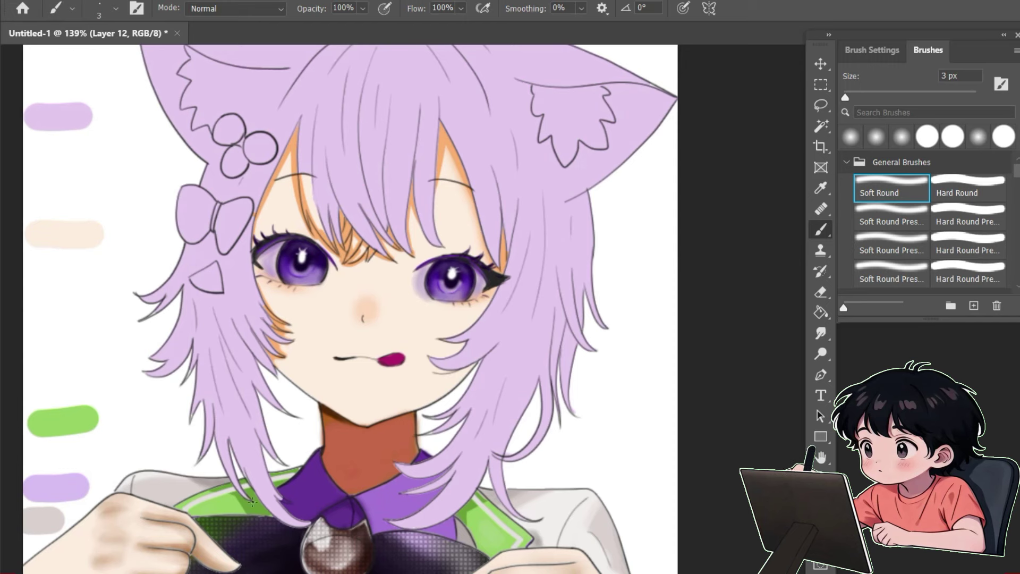
{"action": "left_click_drag", "start_coordinate": [344, 251], "coordinate": [340, 340]}
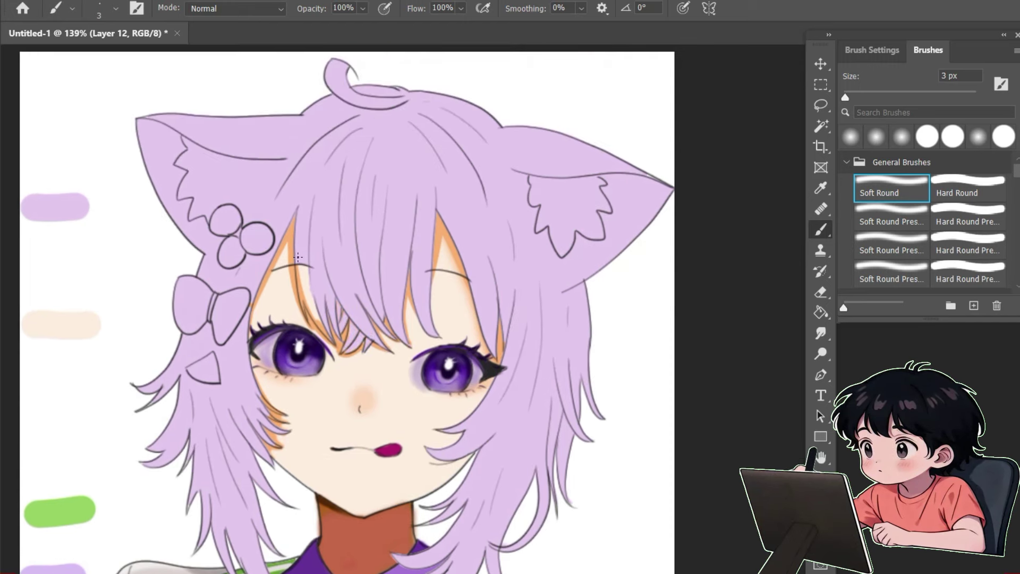
{"action": "left_click_drag", "start_coordinate": [299, 265], "coordinate": [325, 334]}
{"action": "left_click_drag", "start_coordinate": [269, 438], "coordinate": [285, 431]}
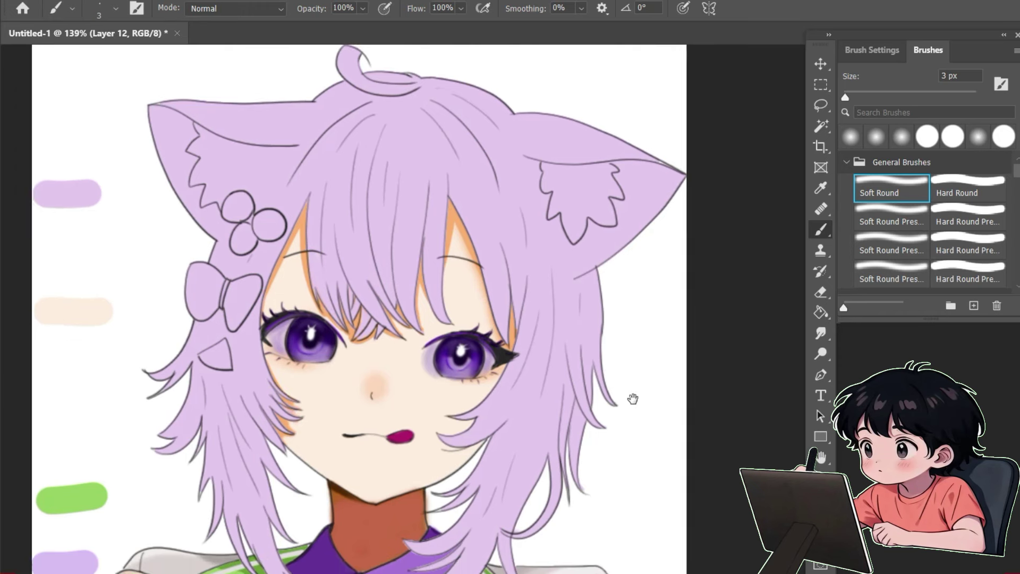
Shade the lower left hair strands dark purple with a Soft Round brush enlarged to 50 px.
{"action": "key", "text": "bracketright"}
{"action": "key", "text": "bracketright"}
{"action": "key", "text": "bracketright"}
{"action": "key", "text": "bracketright"}
{"action": "key", "text": "bracketright"}
{"action": "key", "text": "bracketright"}
{"action": "key", "text": "bracketright"}
{"action": "key", "text": "bracketright"}
{"action": "key", "text": "bracketright"}
{"action": "key", "text": "bracketright"}
{"action": "key", "text": "bracketright"}
{"action": "key", "text": "bracketright"}
{"action": "key", "text": "bracketright"}
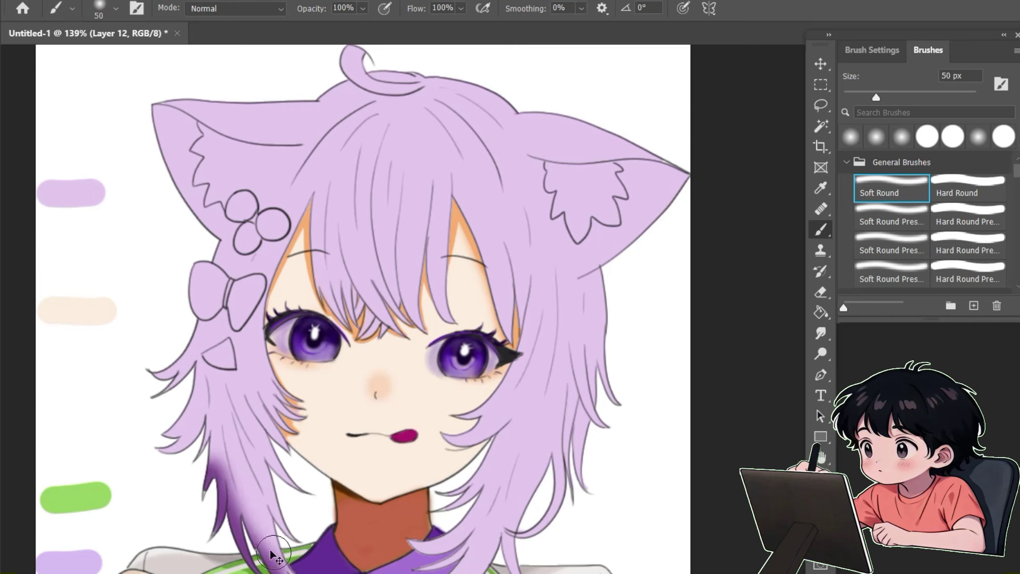
Darken the outer left hair tips with purple using a 45 px Hard Round Pressure brush.
{"action": "left_click", "coordinate": [968, 274]}
{"action": "mouse_move", "coordinate": [232, 550]}
{"action": "left_mouse_down"}
{"action": "mouse_move", "coordinate": [187, 400]}
{"action": "mouse_move", "coordinate": [177, 322]}
{"action": "mouse_move", "coordinate": [194, 435]}
{"action": "left_mouse_up"}
{"action": "key", "text": "bracketleft"}
{"action": "key", "text": "bracketleft"}
{"action": "key", "text": "bracketleft"}
{"action": "key", "text": "bracketleft"}
{"action": "key", "text": "bracketleft"}
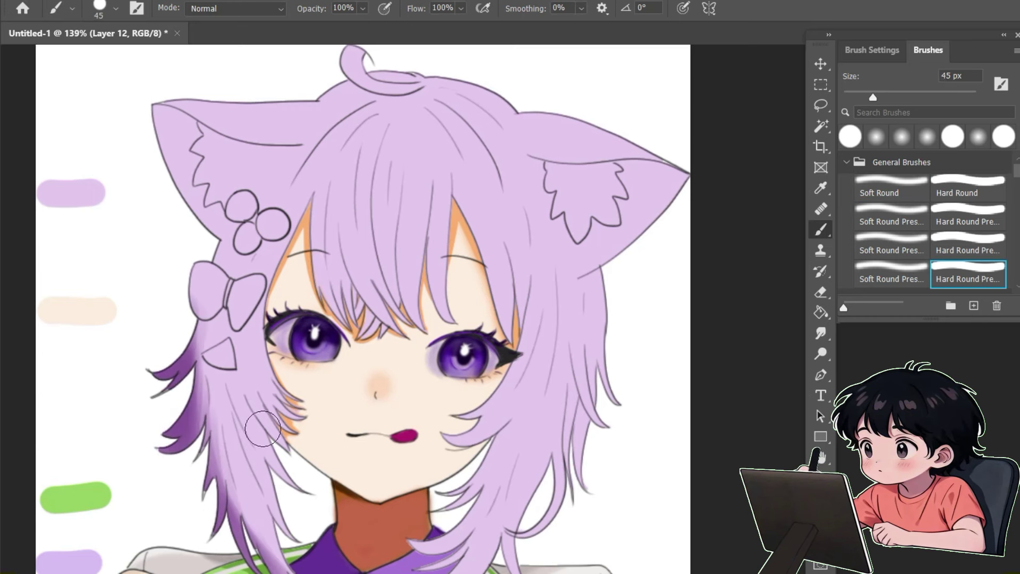
Shade the left side lock, hair bow and flower clip dark purple with a Hard Round Pressure brush.
{"action": "left_click_drag", "start_coordinate": [268, 484], "coordinate": [232, 402]}
{"action": "mouse_move", "coordinate": [201, 332]}
{"action": "left_mouse_down"}
{"action": "mouse_move", "coordinate": [249, 300]}
{"action": "mouse_move", "coordinate": [233, 217]}
{"action": "mouse_move", "coordinate": [271, 239]}
{"action": "left_mouse_up"}
{"action": "left_click", "coordinate": [305, 74]}
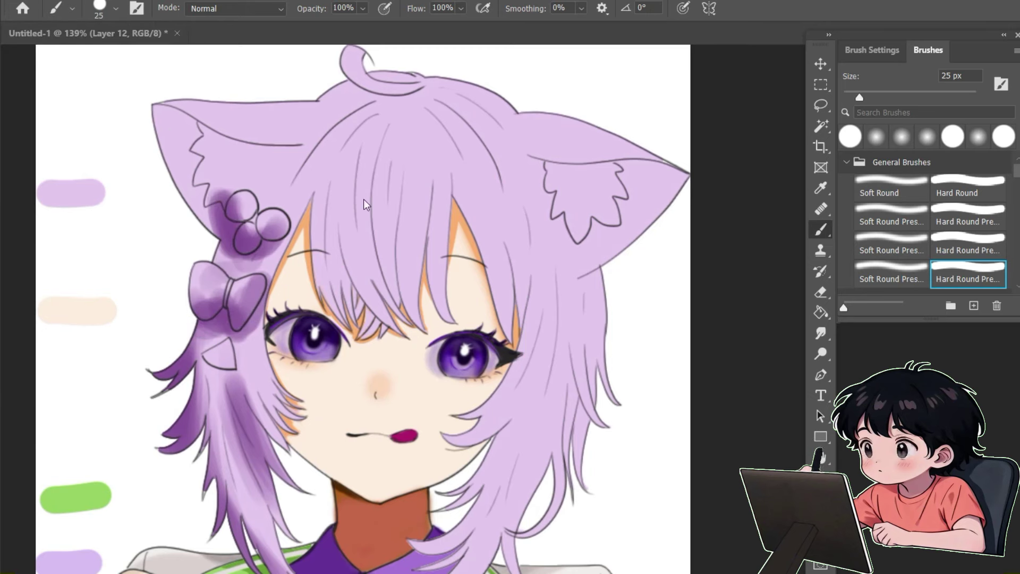
{"action": "left_click", "coordinate": [391, 176]}
Paint dark purple streaks on both sides of the crown and along the right hair strands with a 25 px Hard Round Pressure brush.
{"action": "left_click_drag", "start_coordinate": [444, 109], "coordinate": [496, 193]}
{"action": "left_click_drag", "start_coordinate": [375, 109], "coordinate": [303, 186]}
{"action": "mouse_move", "coordinate": [546, 345]}
{"action": "left_mouse_down"}
{"action": "mouse_move", "coordinate": [567, 249]}
{"action": "mouse_move", "coordinate": [556, 241]}
{"action": "left_mouse_up"}
{"action": "left_click_drag", "start_coordinate": [505, 398], "coordinate": [435, 483]}
{"action": "left_click_drag", "start_coordinate": [518, 399], "coordinate": [542, 481]}
{"action": "left_click_drag", "start_coordinate": [510, 420], "coordinate": [435, 489]}
{"action": "mouse_move", "coordinate": [606, 170]}
{"action": "left_mouse_down"}
{"action": "mouse_move", "coordinate": [611, 298]}
{"action": "mouse_move", "coordinate": [571, 404]}
{"action": "left_mouse_up"}
{"action": "left_click_drag", "start_coordinate": [605, 365], "coordinate": [582, 488]}
Deepen the crown streaks, the side strands and the area around the hair bow using a 25 px Soft Round Pressure brush.
{"action": "left_click", "coordinate": [890, 217]}
{"action": "left_click", "coordinate": [890, 246]}
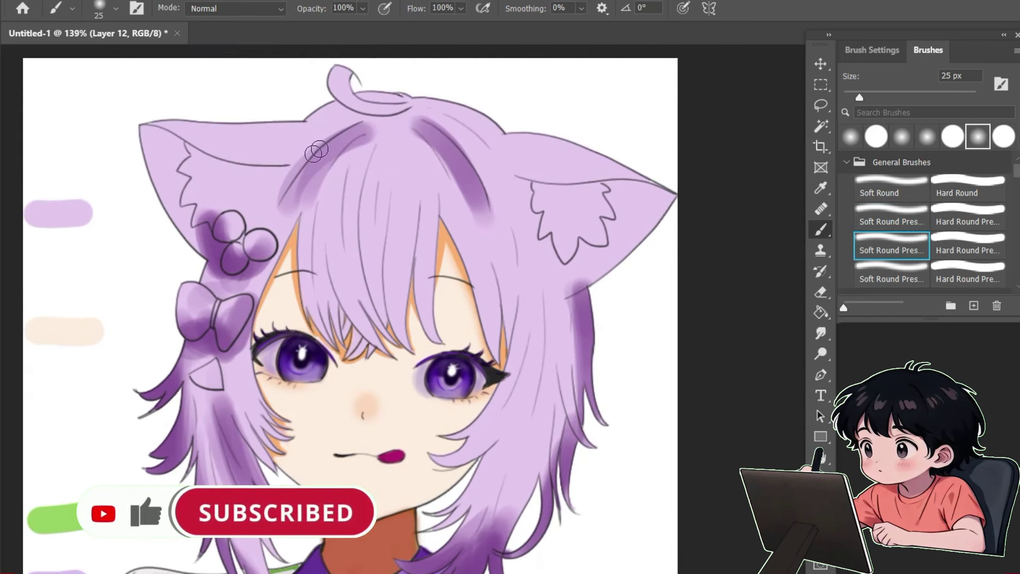
{"action": "left_click_drag", "start_coordinate": [364, 128], "coordinate": [284, 205]}
{"action": "left_click_drag", "start_coordinate": [425, 125], "coordinate": [489, 226]}
{"action": "mouse_move", "coordinate": [582, 298]}
{"action": "left_mouse_down"}
{"action": "mouse_move", "coordinate": [579, 398]}
{"action": "mouse_move", "coordinate": [540, 563]}
{"action": "left_mouse_up"}
{"action": "left_click_drag", "start_coordinate": [230, 502], "coordinate": [223, 547]}
{"action": "mouse_move", "coordinate": [266, 507]}
{"action": "left_mouse_down"}
{"action": "mouse_move", "coordinate": [250, 448]}
{"action": "mouse_move", "coordinate": [271, 553]}
{"action": "left_mouse_up"}
{"action": "mouse_move", "coordinate": [189, 303]}
{"action": "left_mouse_down"}
{"action": "mouse_move", "coordinate": [205, 268]}
{"action": "mouse_move", "coordinate": [215, 311]}
{"action": "left_mouse_up"}
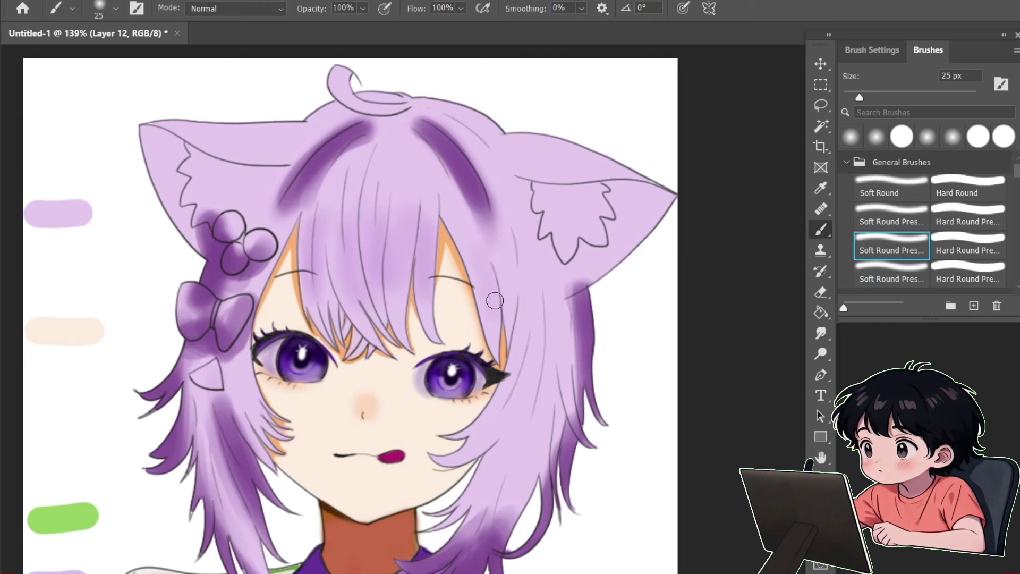
Add soft purple shading to the right side hair and pale highlights over the crown and left ear's upper edge.
{"action": "left_click_drag", "start_coordinate": [536, 313], "coordinate": [518, 463]}
{"action": "left_click_drag", "start_coordinate": [383, 141], "coordinate": [407, 175]}
{"action": "left_click_drag", "start_coordinate": [451, 128], "coordinate": [425, 111]}
{"action": "left_click_drag", "start_coordinate": [338, 111], "coordinate": [295, 126]}
{"action": "mouse_move", "coordinate": [167, 121]}
{"action": "left_mouse_down"}
{"action": "mouse_move", "coordinate": [283, 130]}
{"action": "mouse_move", "coordinate": [314, 126]}
{"action": "left_mouse_up"}
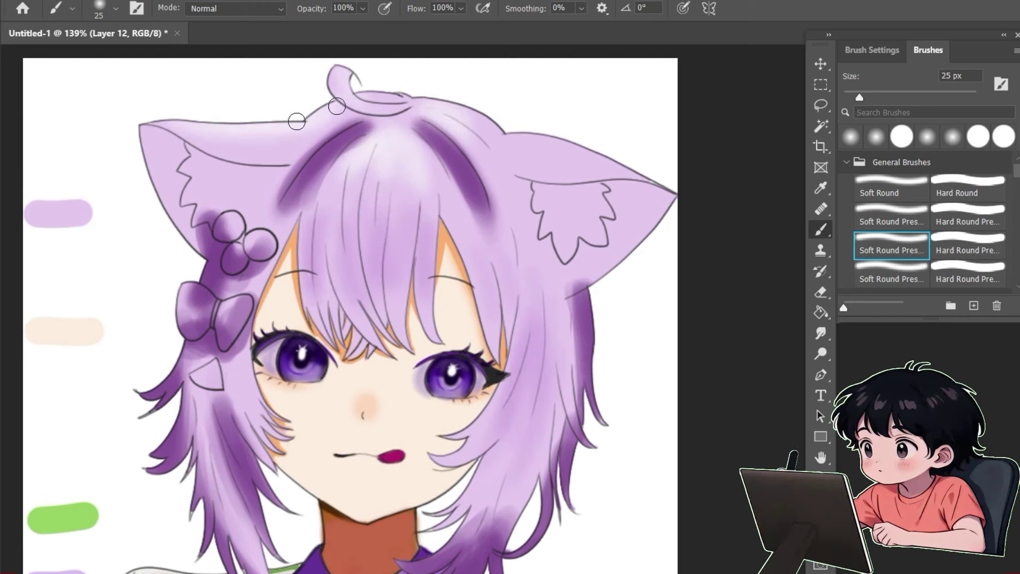
Refine the left hair strands with a 9 px Hard Round Pressure brush and undo the last few strokes.
{"action": "left_click", "coordinate": [968, 274]}
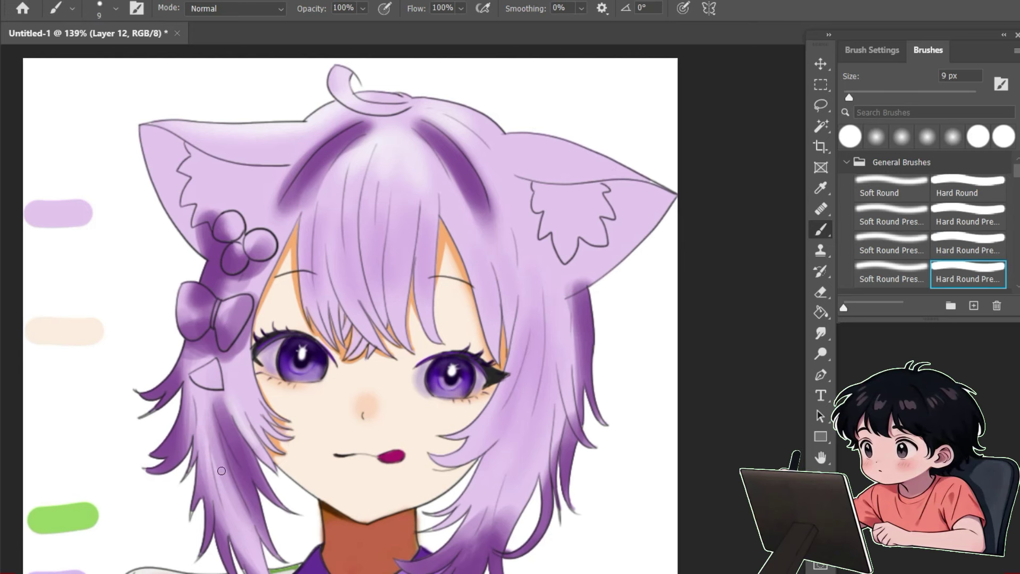
{"action": "left_click_drag", "start_coordinate": [178, 396], "coordinate": [192, 442]}
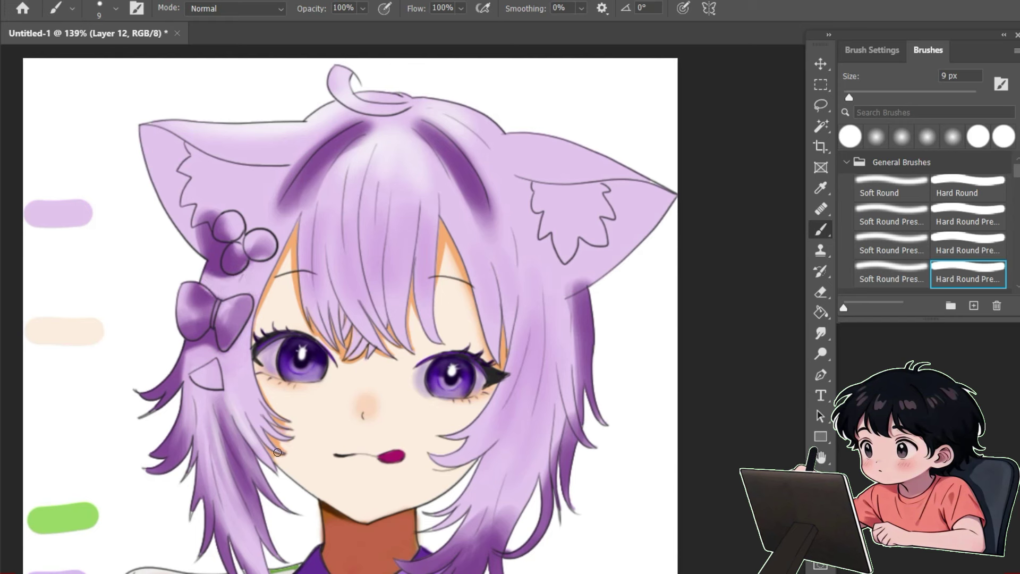
{"action": "key", "text": "ctrl+z"}
{"action": "key", "text": "ctrl+z"}
{"action": "key", "text": "ctrl+z"}
{"action": "key", "text": "ctrl+z"}
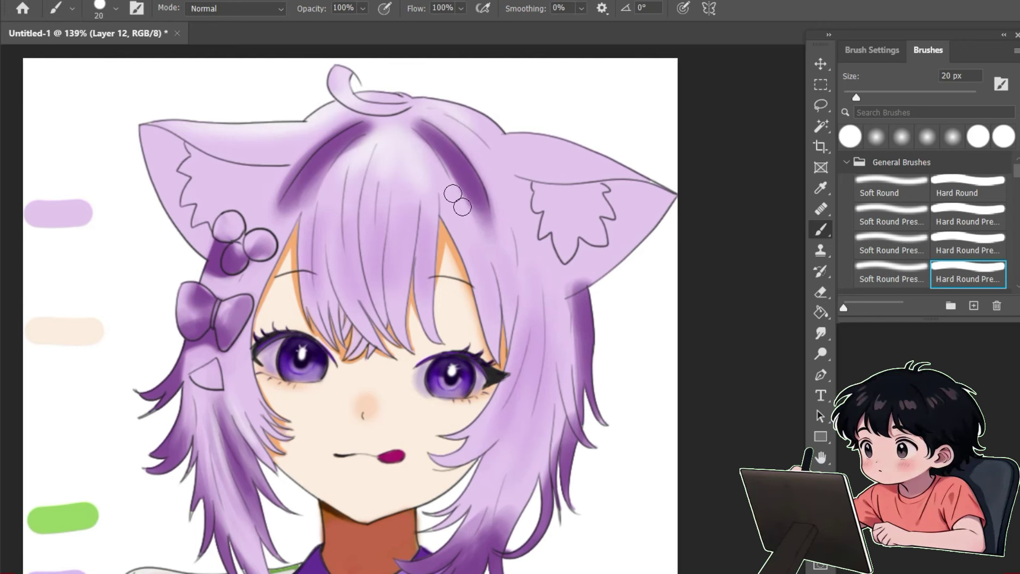
Narrow the crown's right dark streak with a 20 px Hard Round Pressure brush and refine it with a 9 px Soft Round Pressure brush.
{"action": "mouse_move", "coordinate": [457, 200]}
{"action": "left_mouse_down"}
{"action": "mouse_move", "coordinate": [418, 143]}
{"action": "mouse_move", "coordinate": [482, 226]}
{"action": "mouse_move", "coordinate": [422, 133]}
{"action": "mouse_move", "coordinate": [481, 230]}
{"action": "mouse_move", "coordinate": [500, 213]}
{"action": "left_mouse_up"}
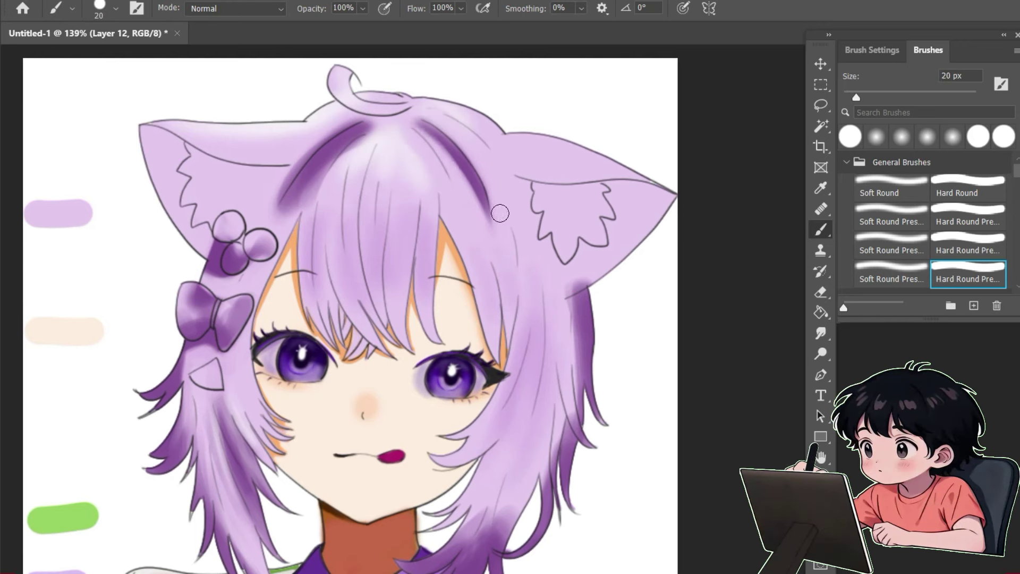
{"action": "left_click", "coordinate": [901, 137]}
{"action": "left_click_drag", "start_coordinate": [424, 122], "coordinate": [446, 139]}
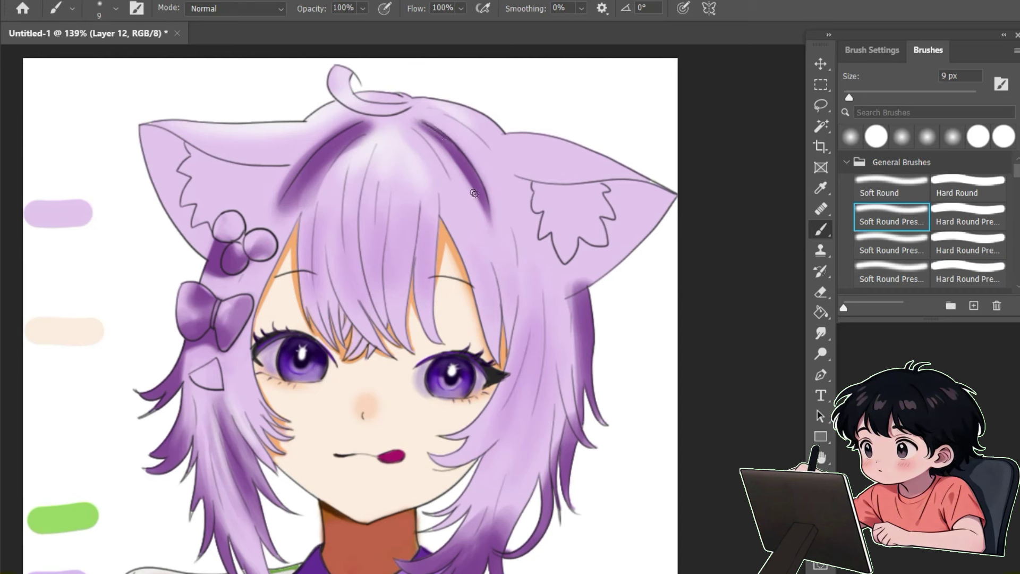
Narrow the crown's left dark streak and clean up the side and lower hair strands with a 20 px Hard Round Pressure brush.
{"action": "left_click", "coordinate": [968, 274]}
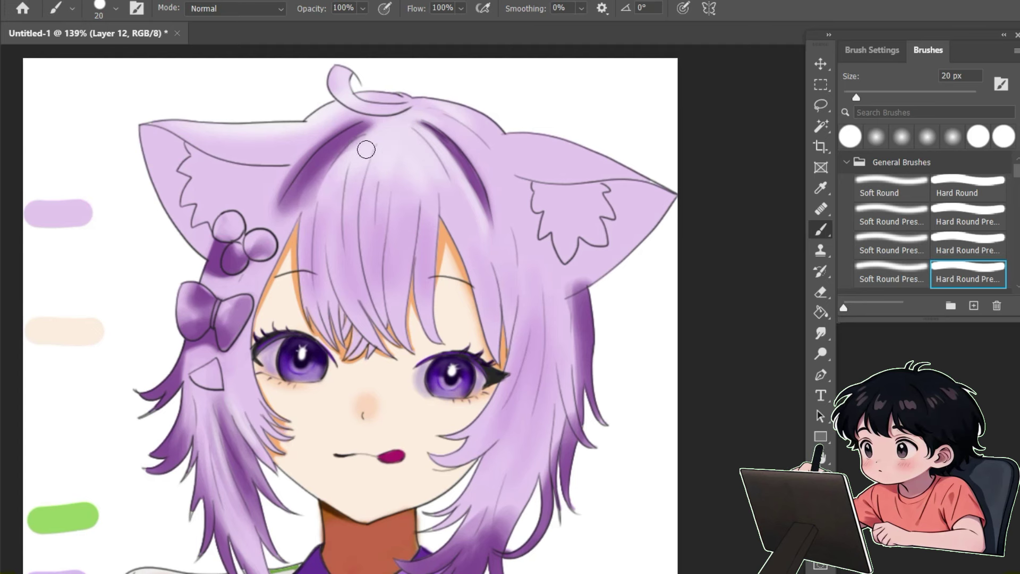
{"action": "mouse_move", "coordinate": [366, 149]}
{"action": "left_mouse_down"}
{"action": "mouse_move", "coordinate": [314, 186]}
{"action": "mouse_move", "coordinate": [282, 177]}
{"action": "mouse_move", "coordinate": [286, 218]}
{"action": "mouse_move", "coordinate": [350, 152]}
{"action": "left_mouse_up"}
{"action": "mouse_move", "coordinate": [306, 213]}
{"action": "left_mouse_down"}
{"action": "mouse_move", "coordinate": [375, 137]}
{"action": "mouse_move", "coordinate": [261, 208]}
{"action": "mouse_move", "coordinate": [276, 226]}
{"action": "left_mouse_up"}
{"action": "left_click_drag", "start_coordinate": [477, 208], "coordinate": [501, 282]}
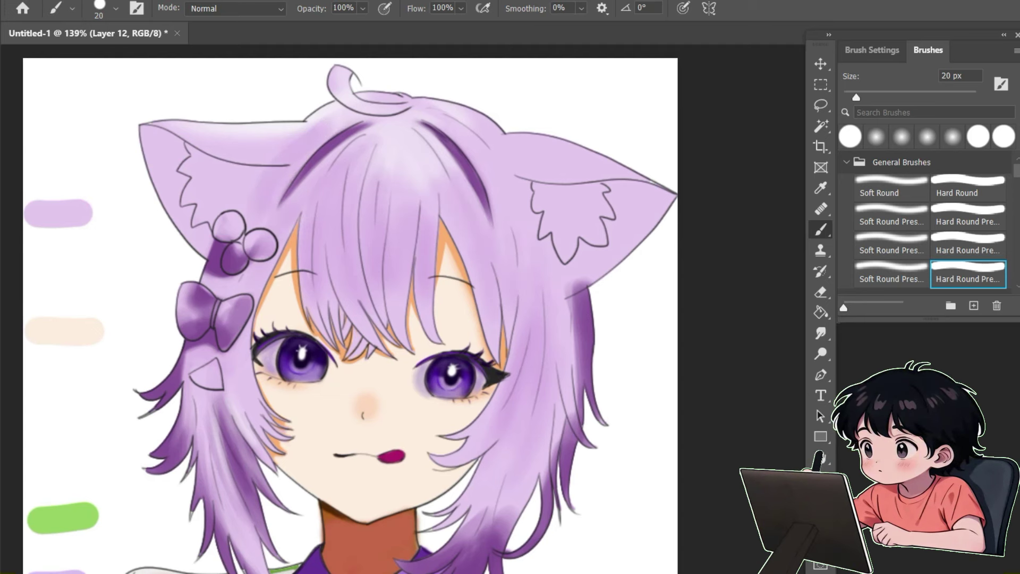
{"action": "left_click_drag", "start_coordinate": [223, 404], "coordinate": [237, 443]}
{"action": "mouse_move", "coordinate": [573, 350]}
{"action": "left_mouse_down"}
{"action": "mouse_move", "coordinate": [565, 283]}
{"action": "mouse_move", "coordinate": [560, 366]}
{"action": "left_mouse_up"}
{"action": "mouse_move", "coordinate": [500, 523]}
{"action": "left_mouse_down"}
{"action": "mouse_move", "coordinate": [494, 542]}
{"action": "mouse_move", "coordinate": [452, 557]}
{"action": "left_mouse_up"}
Add darker purple strands beside the right cheek and through the fringe tips using a 10 px Soft Round Pressure brush.
{"action": "key", "text": "bracketleft"}
{"action": "left_click_drag", "start_coordinate": [511, 301], "coordinate": [511, 361]}
{"action": "left_click_drag", "start_coordinate": [515, 281], "coordinate": [500, 329]}
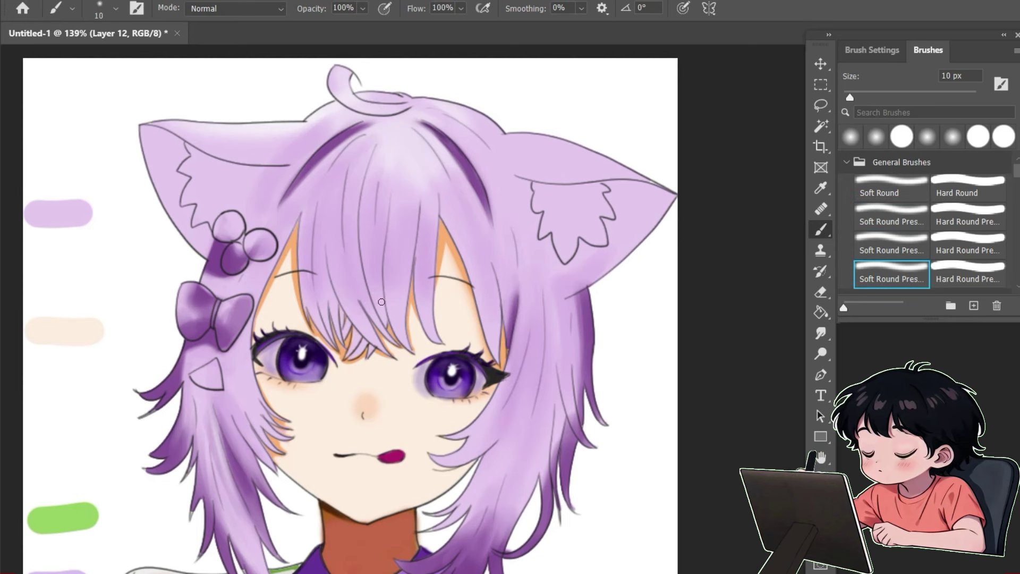
{"action": "left_click_drag", "start_coordinate": [381, 332], "coordinate": [384, 250]}
{"action": "left_click_drag", "start_coordinate": [364, 351], "coordinate": [340, 300]}
{"action": "left_click_drag", "start_coordinate": [319, 327], "coordinate": [306, 234]}
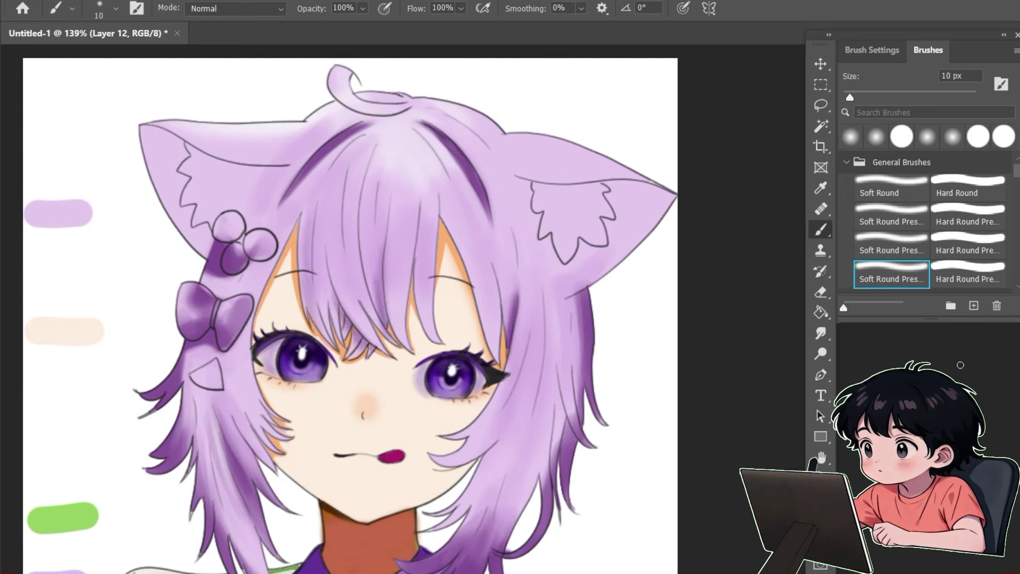
Shade the upper surfaces and outer edges of both cat ears with a 30 px Soft Round Pressure brush.
{"action": "key", "text": "bracketright"}
{"action": "key", "text": "bracketright"}
{"action": "mouse_move", "coordinate": [552, 139]}
{"action": "left_mouse_down"}
{"action": "mouse_move", "coordinate": [631, 168]}
{"action": "mouse_move", "coordinate": [545, 178]}
{"action": "left_mouse_up"}
{"action": "mouse_move", "coordinate": [247, 151]}
{"action": "left_mouse_down"}
{"action": "mouse_move", "coordinate": [164, 119]}
{"action": "mouse_move", "coordinate": [276, 151]}
{"action": "left_mouse_up"}
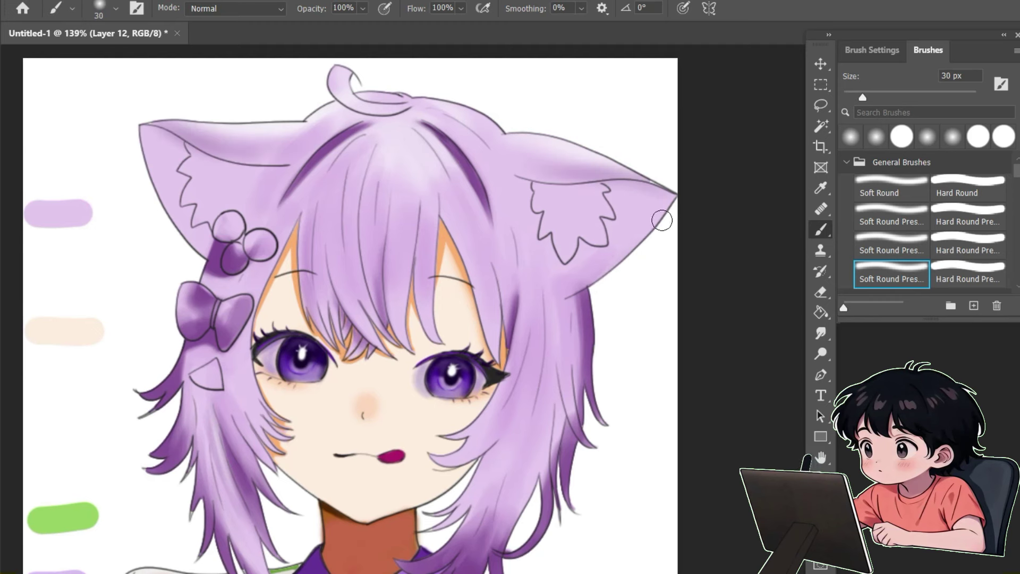
{"action": "left_click_drag", "start_coordinate": [663, 216], "coordinate": [571, 295]}
{"action": "left_click_drag", "start_coordinate": [152, 139], "coordinate": [199, 247]}
Paint the inner fur of both cat ears white with a 30 px Hard Round Pressure brush.
{"action": "left_click", "coordinate": [968, 274]}
{"action": "mouse_move", "coordinate": [553, 197]}
{"action": "left_mouse_down"}
{"action": "mouse_move", "coordinate": [597, 248]}
{"action": "mouse_move", "coordinate": [645, 194]}
{"action": "left_mouse_up"}
{"action": "mouse_move", "coordinate": [175, 154]}
{"action": "left_mouse_down"}
{"action": "mouse_move", "coordinate": [201, 168]}
{"action": "mouse_move", "coordinate": [218, 223]}
{"action": "mouse_move", "coordinate": [186, 180]}
{"action": "left_mouse_up"}
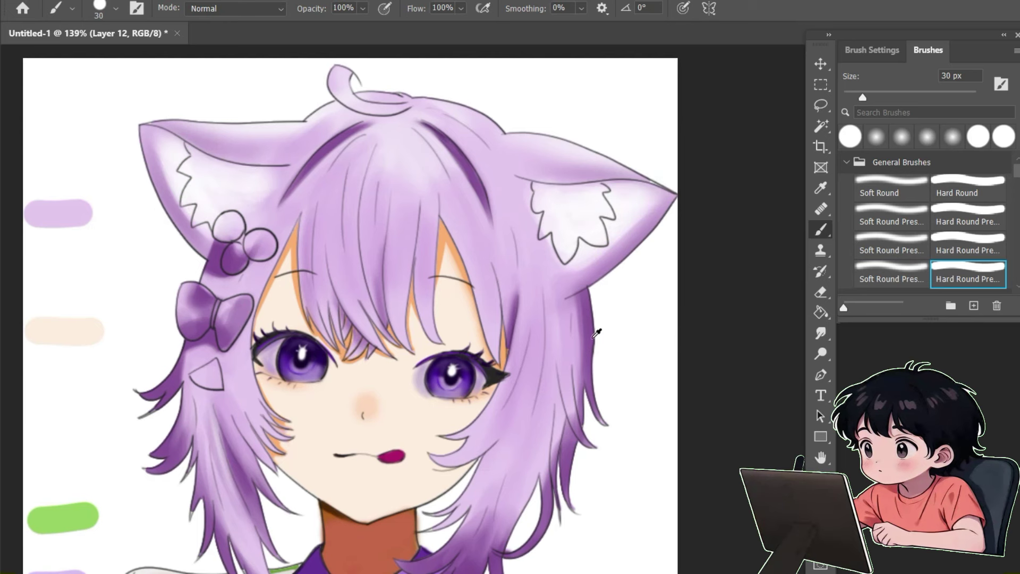
Shade the jagged edges and inner folds of the white ear fur with a 9 px Soft Round Pressure brush.
{"action": "left_click", "coordinate": [891, 273]}
{"action": "key", "text": "bracketleft"}
{"action": "key", "text": "bracketleft"}
{"action": "key", "text": "bracketleft"}
{"action": "key", "text": "bracketleft"}
{"action": "key", "text": "bracketleft"}
{"action": "left_click_drag", "start_coordinate": [528, 181], "coordinate": [531, 195]}
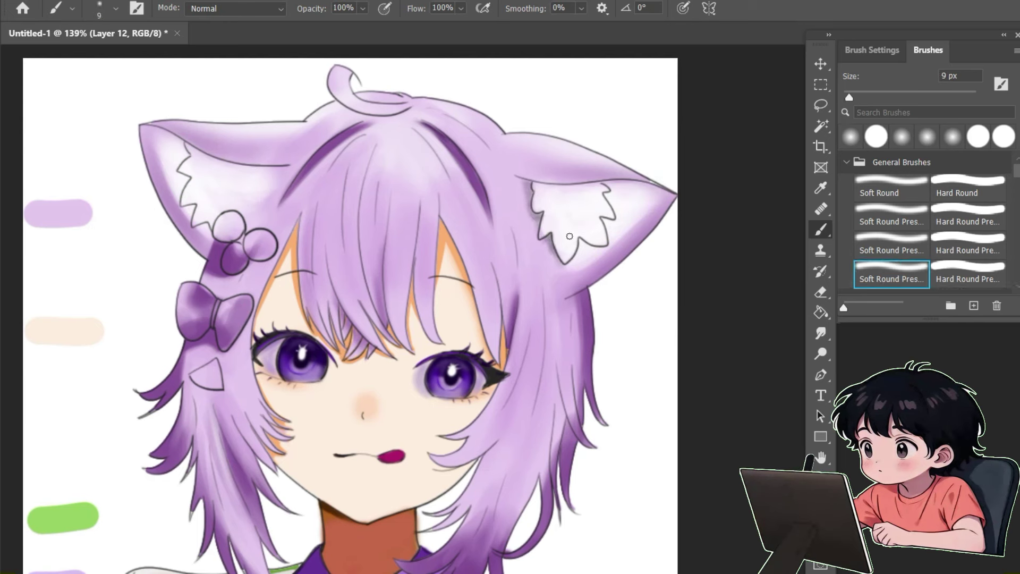
{"action": "left_click_drag", "start_coordinate": [607, 230], "coordinate": [578, 252]}
{"action": "left_click_drag", "start_coordinate": [611, 180], "coordinate": [592, 250]}
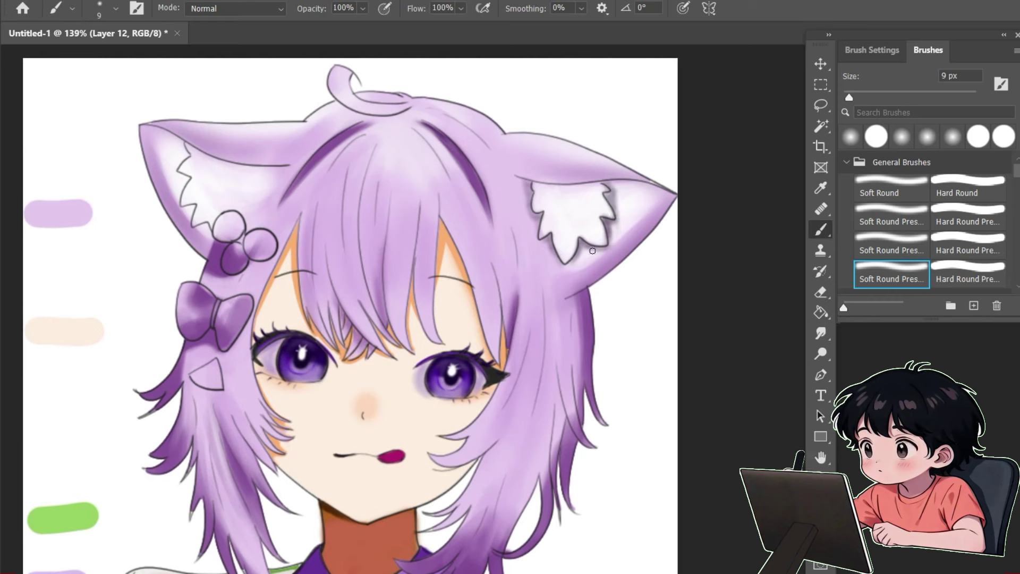
{"action": "left_click_drag", "start_coordinate": [187, 208], "coordinate": [212, 236]}
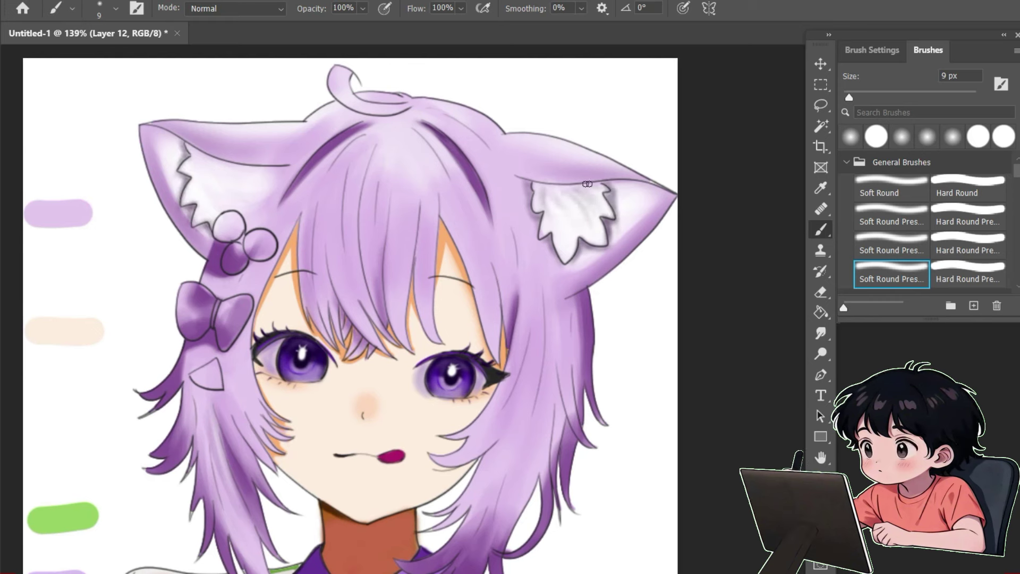
{"action": "left_click_drag", "start_coordinate": [587, 183], "coordinate": [558, 204]}
Deepen the gray shading in the left ear's fur and add pale ear highlights with a 20 px Soft Round Pressure brush.
{"action": "key", "text": "bracketright"}
{"action": "key", "text": "bracketright"}
{"action": "key", "text": "bracketright"}
{"action": "mouse_move", "coordinate": [255, 173]}
{"action": "left_mouse_down"}
{"action": "mouse_move", "coordinate": [191, 162]}
{"action": "mouse_move", "coordinate": [271, 196]}
{"action": "mouse_move", "coordinate": [249, 215]}
{"action": "left_mouse_up"}
{"action": "left_click", "coordinate": [289, 193], "text": "alt"}
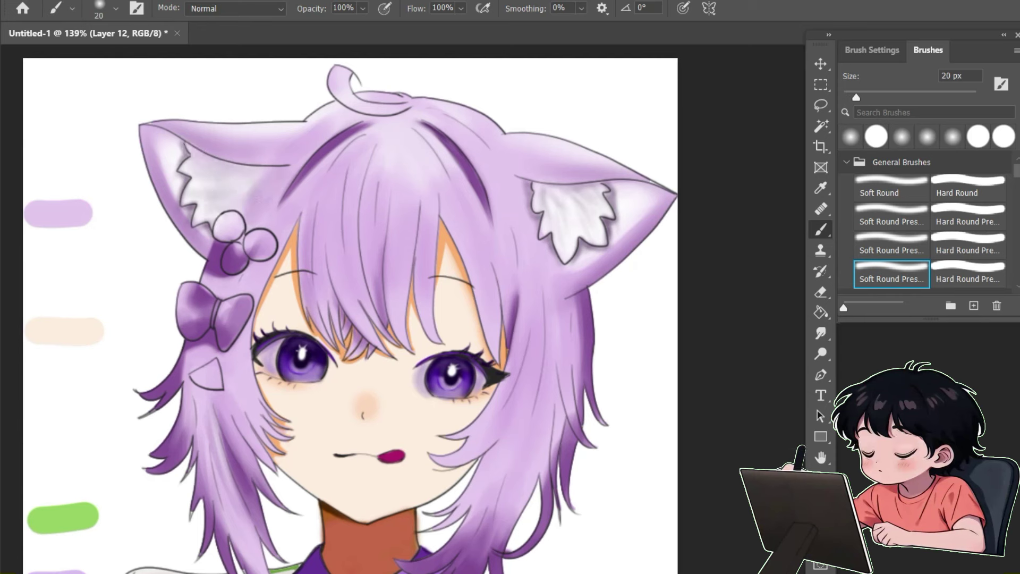
Recolor the hair accessories, making the bow beige, the triangular clip brown and the three-lobed ornament green.
{"action": "left_click", "coordinate": [892, 188]}
{"action": "mouse_move", "coordinate": [188, 292]}
{"action": "left_mouse_down"}
{"action": "mouse_move", "coordinate": [190, 331]}
{"action": "mouse_move", "coordinate": [247, 311]}
{"action": "left_mouse_up"}
{"action": "left_click", "coordinate": [968, 275]}
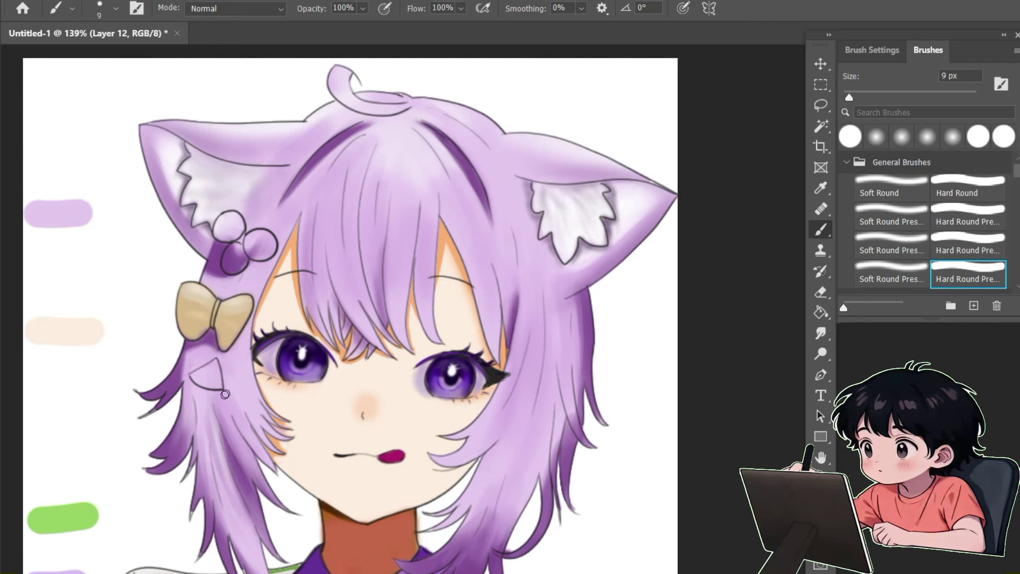
{"action": "left_click_drag", "start_coordinate": [214, 362], "coordinate": [219, 387]}
{"action": "left_click", "coordinate": [892, 188]}
{"action": "left_click_drag", "start_coordinate": [195, 376], "coordinate": [205, 370]}
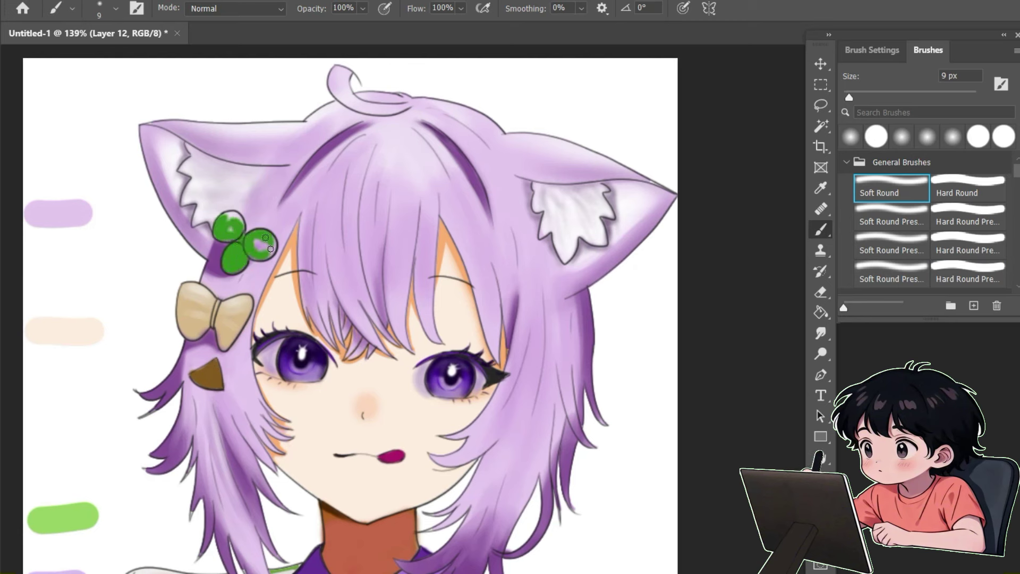
Blend lighter green into the three-lobed hair ornament with a 15 px Soft Round Pressure brush.
{"action": "left_click", "coordinate": [903, 247]}
{"action": "left_click", "coordinate": [915, 272]}
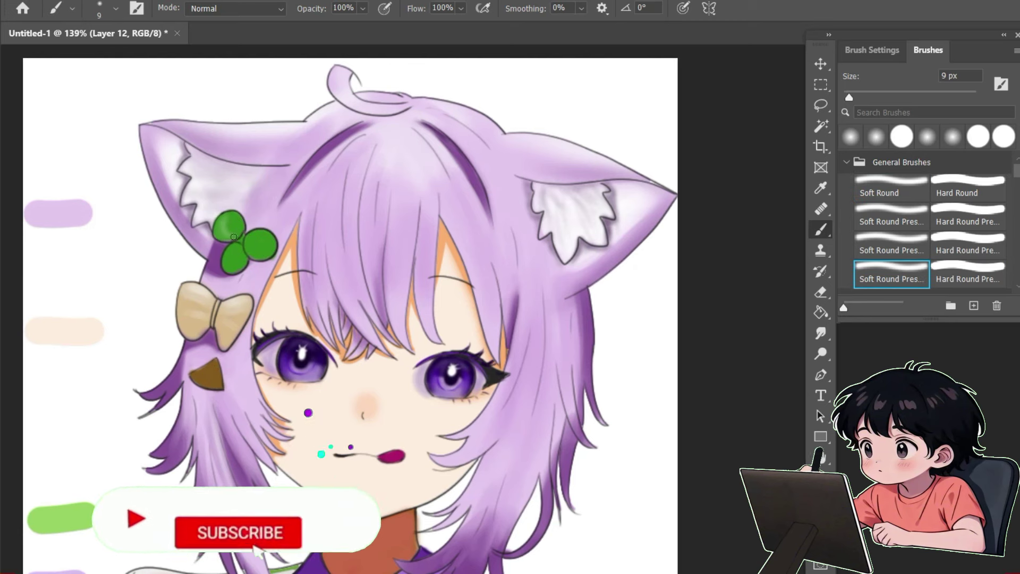
{"action": "key", "text": "bracketright"}
{"action": "key", "text": "bracketright"}
{"action": "left_click_drag", "start_coordinate": [227, 233], "coordinate": [234, 221]}
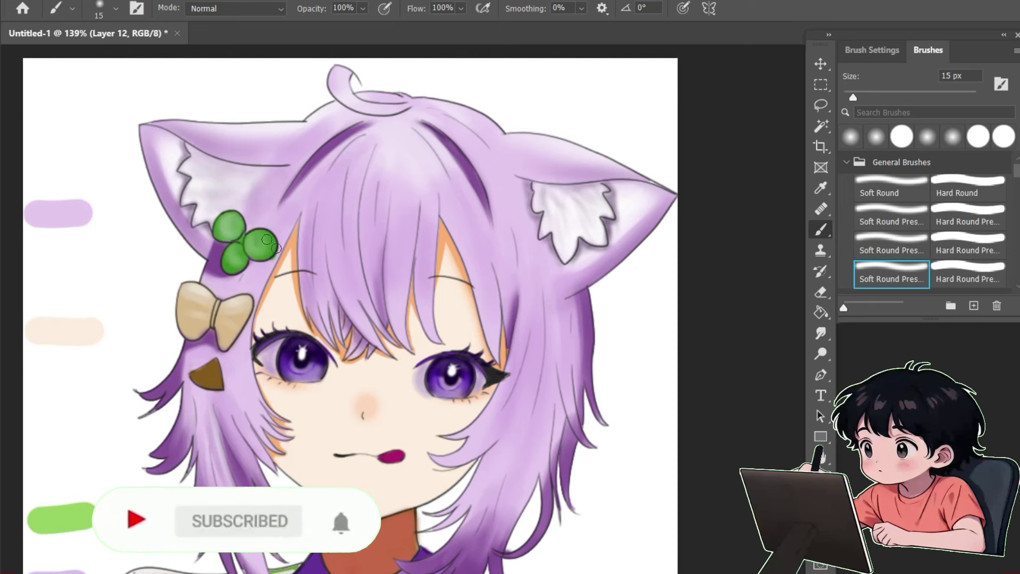
Add pale highlights to the green ornament's lobes and the triangular clip with Hard and Soft Round Pressure brushes.
{"action": "key", "text": "period"}
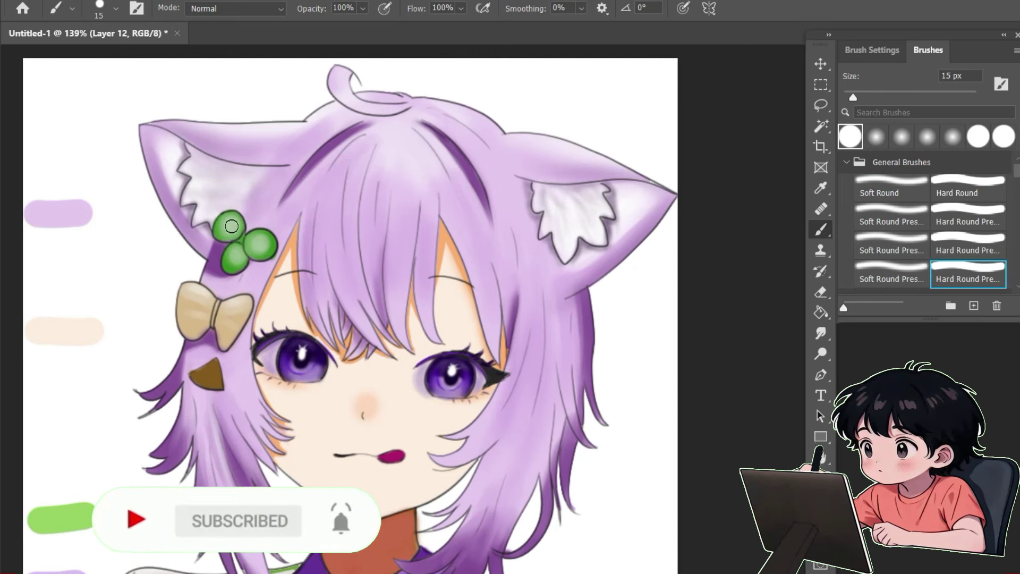
{"action": "key", "text": "comma"}
{"action": "key", "text": "comma"}
{"action": "key", "text": "comma"}
{"action": "key", "text": "comma"}
{"action": "key", "text": "comma"}
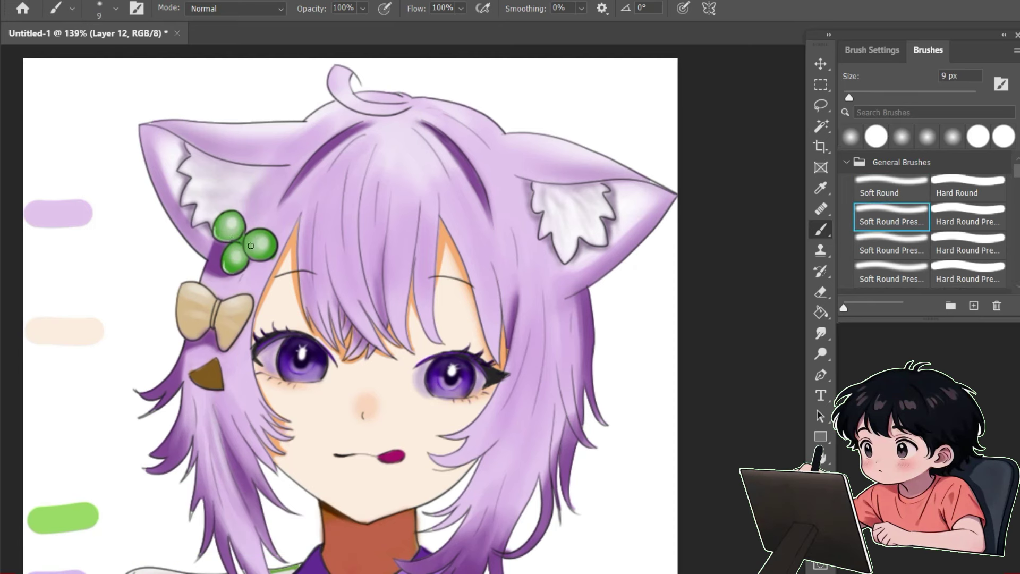
{"action": "key", "text": "period"}
{"action": "key", "text": "period"}
{"action": "key", "text": "period"}
{"action": "key", "text": "period"}
{"action": "key", "text": "period"}
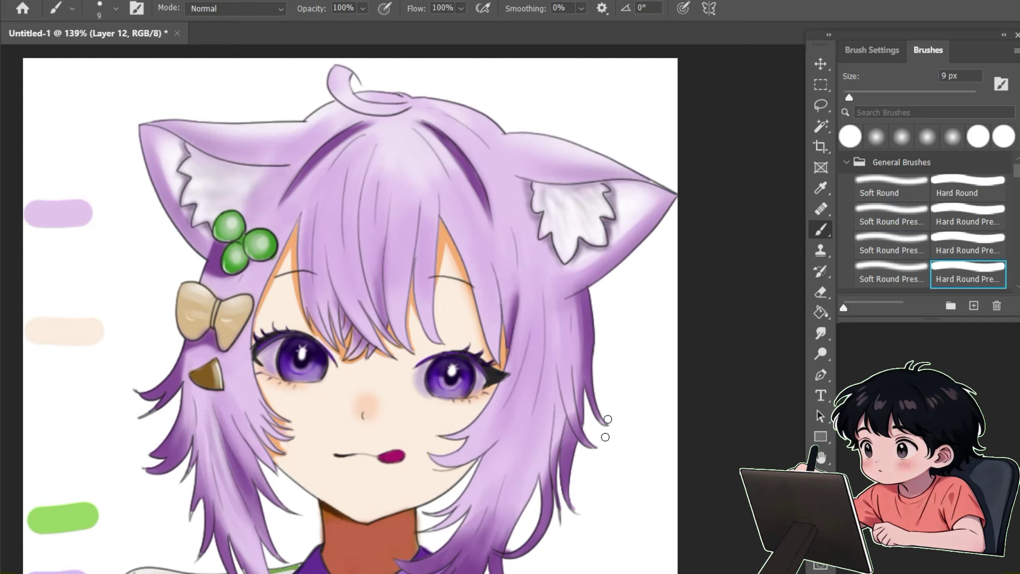
Remove the reference color swatches from the canvas beside the character.
{"action": "key", "text": "z"}
{"action": "left_click_drag", "start_coordinate": [607, 420], "coordinate": [520, 427]}
{"action": "key", "text": "Delete"}
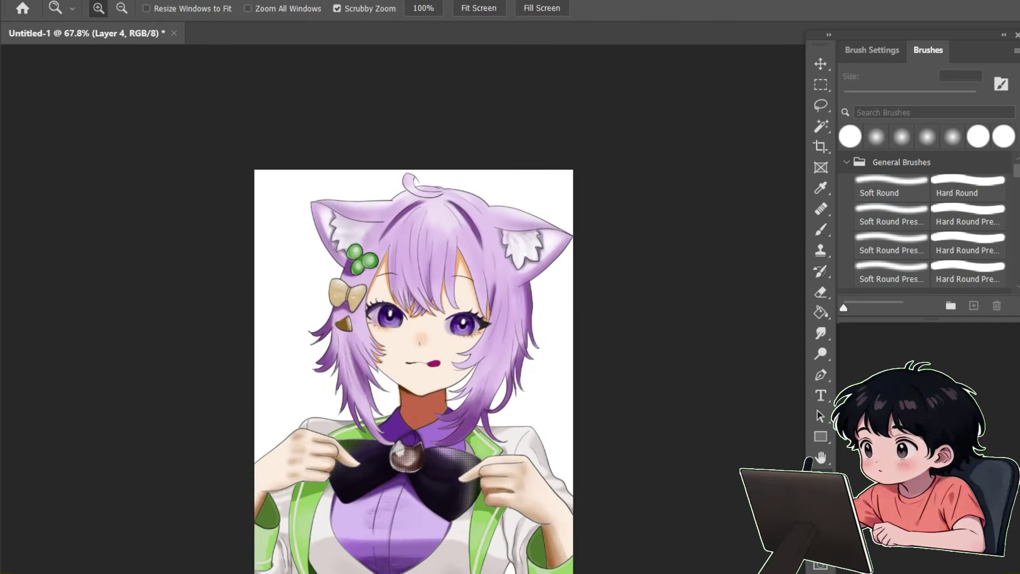
Fill the background on a new layer with purple and paint a soft pale glow around the character.
{"action": "key", "text": "g"}
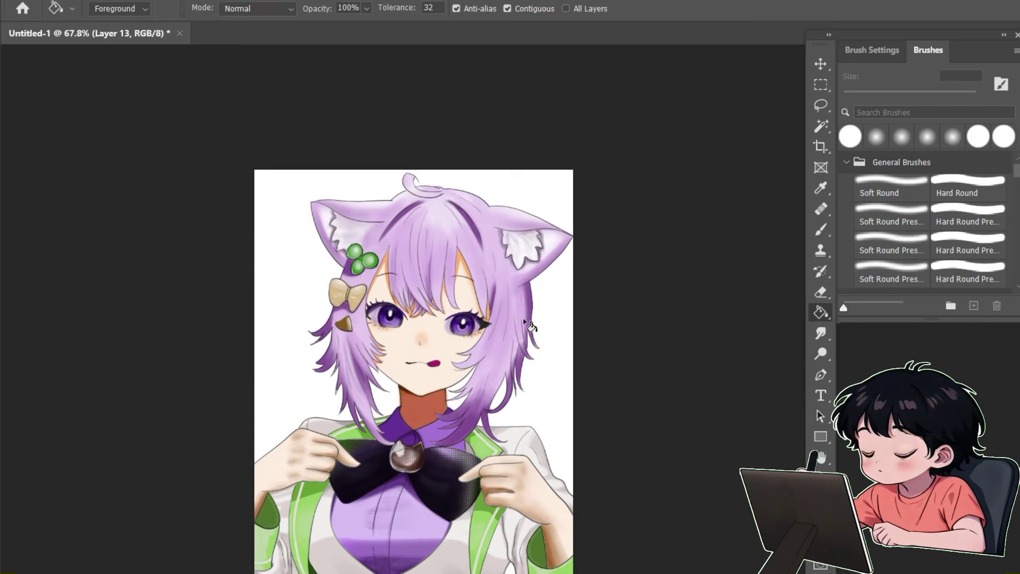
{"action": "left_click", "coordinate": [568, 356]}
{"action": "key", "text": "b"}
{"action": "key", "text": "comma"}
{"action": "key", "text": "comma"}
{"action": "key", "text": "comma"}
{"action": "key", "text": "comma"}
{"action": "key", "text": "comma"}
{"action": "key", "text": "comma"}
{"action": "key", "text": "comma"}
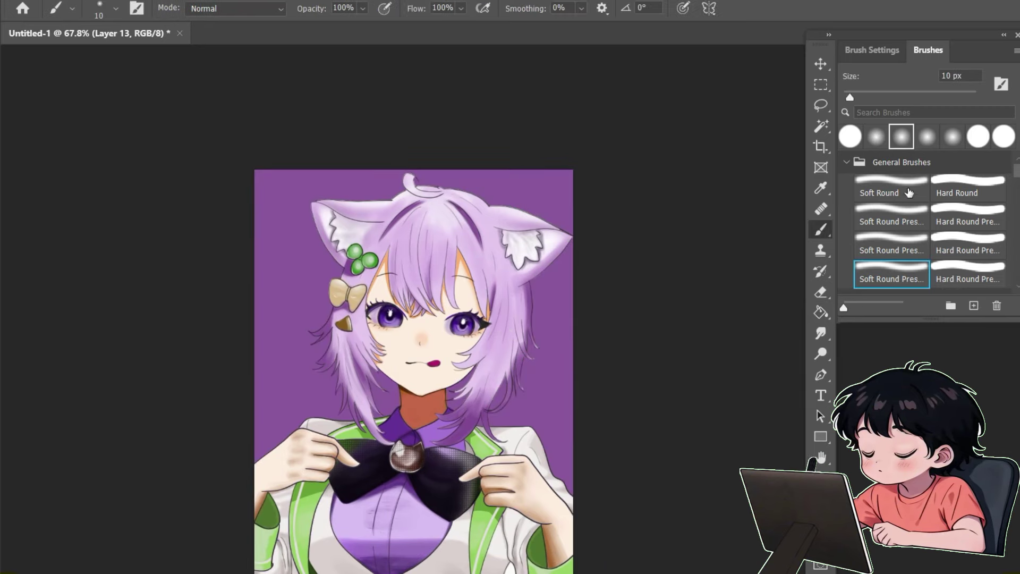
{"action": "mouse_move", "coordinate": [391, 227]}
{"action": "left_mouse_down"}
{"action": "mouse_move", "coordinate": [467, 297]}
{"action": "mouse_move", "coordinate": [507, 366]}
{"action": "mouse_move", "coordinate": [335, 436]}
{"action": "left_mouse_up"}
{"action": "left_click_drag", "start_coordinate": [492, 415], "coordinate": [505, 341]}
Paint dark purple back hair on both sides of the neck below the chin on a new layer.
{"action": "key", "text": "bracketleft"}
{"action": "key", "text": "bracketleft"}
{"action": "key", "text": "bracketleft"}
{"action": "key", "text": "bracketleft"}
{"action": "key", "text": "bracketleft"}
{"action": "key", "text": "bracketleft"}
{"action": "key", "text": "bracketleft"}
{"action": "key", "text": "bracketleft"}
{"action": "key", "text": "bracketleft"}
{"action": "key", "text": "bracketleft"}
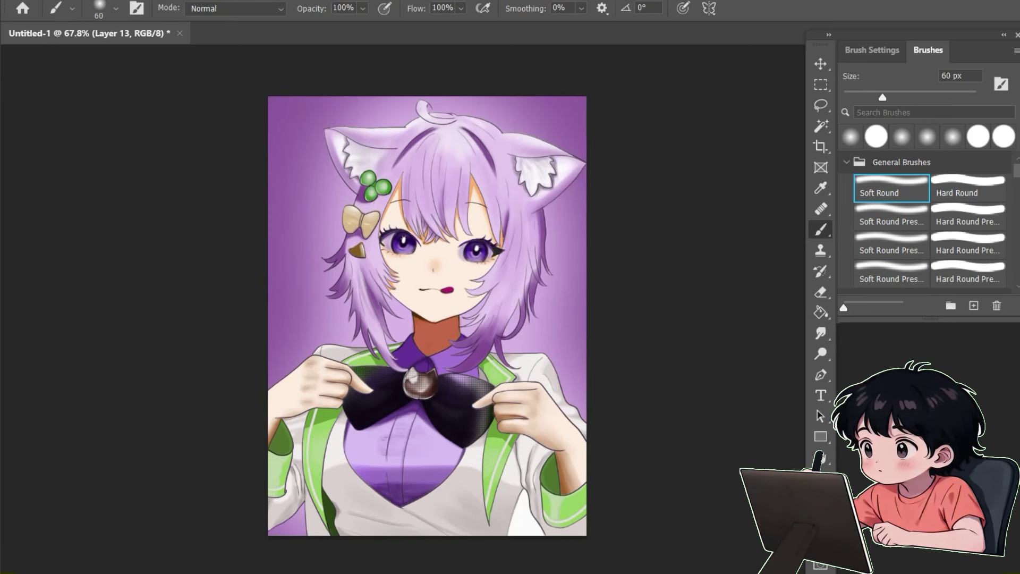
{"action": "mouse_move", "coordinate": [404, 316]}
{"action": "left_mouse_down"}
{"action": "mouse_move", "coordinate": [394, 288]}
{"action": "mouse_move", "coordinate": [433, 314]}
{"action": "mouse_move", "coordinate": [468, 319]}
{"action": "left_mouse_up"}
Refine the back hair beside the neck with a 20 px Smudge tool and a 15 px Soft Round Pressure brush.
{"action": "left_click", "coordinate": [820, 332]}
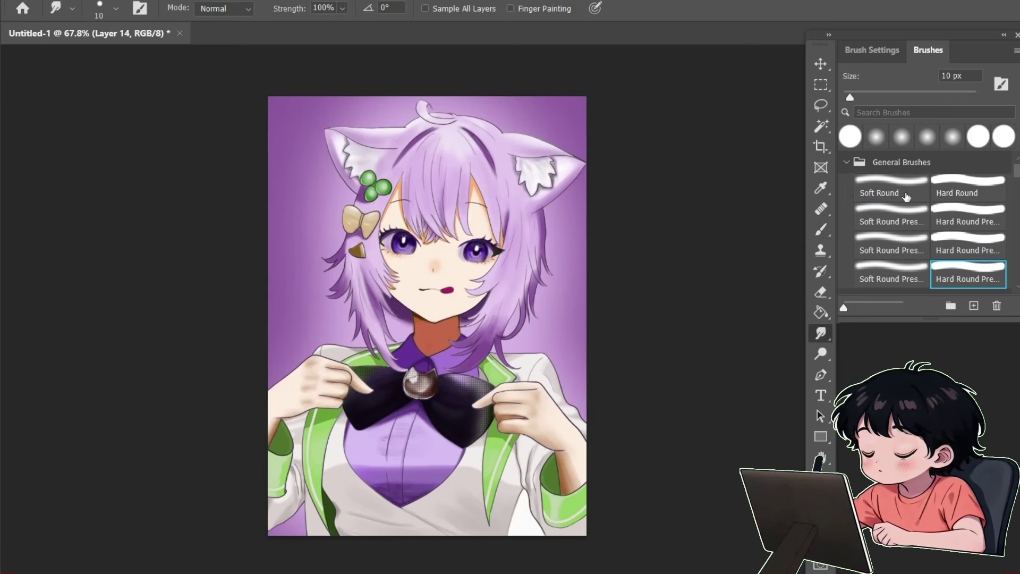
{"action": "left_click", "coordinate": [903, 210]}
{"action": "key", "text": "]"}
{"action": "key", "text": "]"}
{"action": "left_click", "coordinate": [901, 266]}
{"action": "key", "text": "comma"}
{"action": "key", "text": "comma"}
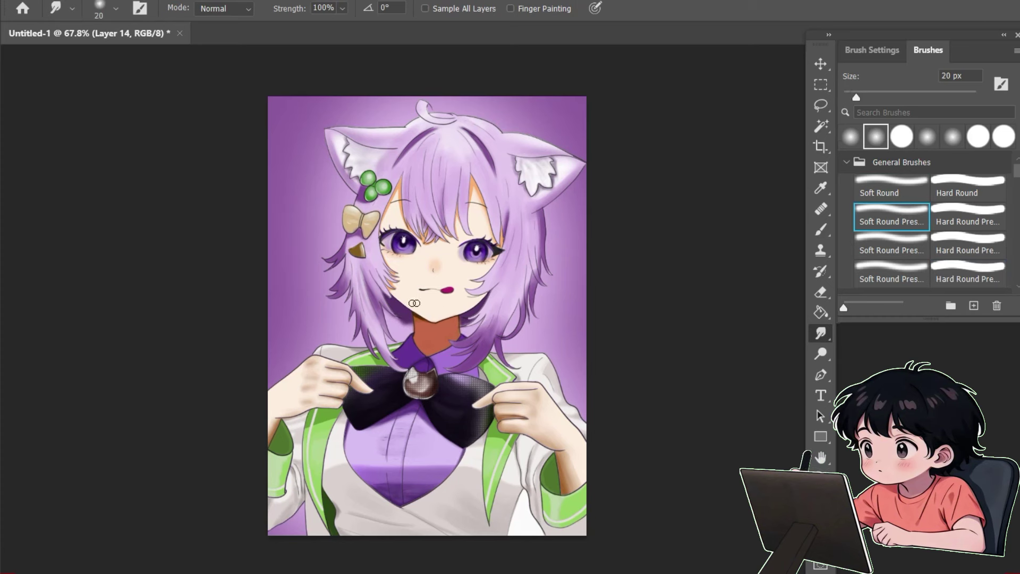
{"action": "key", "text": "b"}
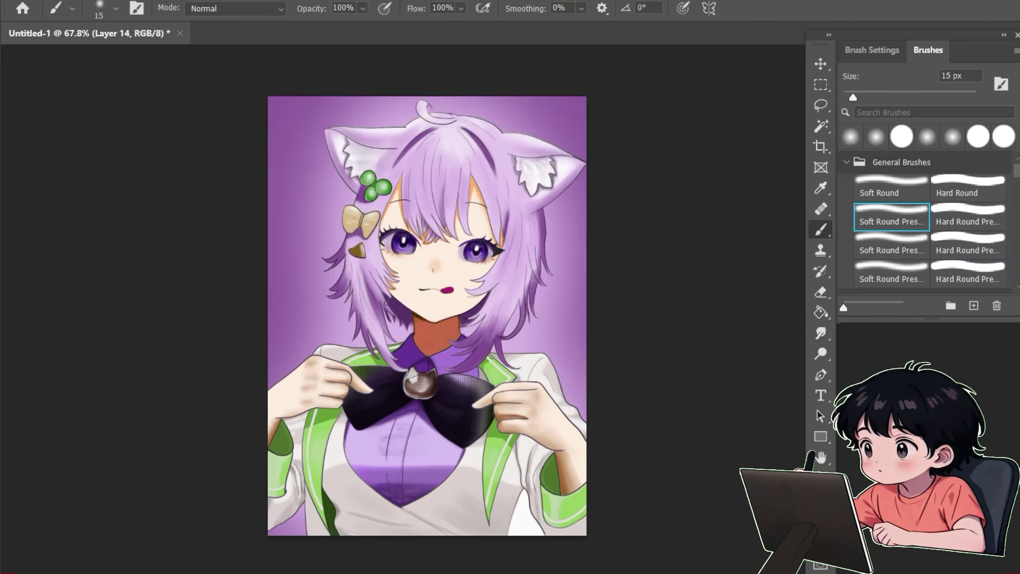
Stamp white sparkle splatters across the purple background with the 6.png brush at 800 px.
{"action": "key", "text": "z"}
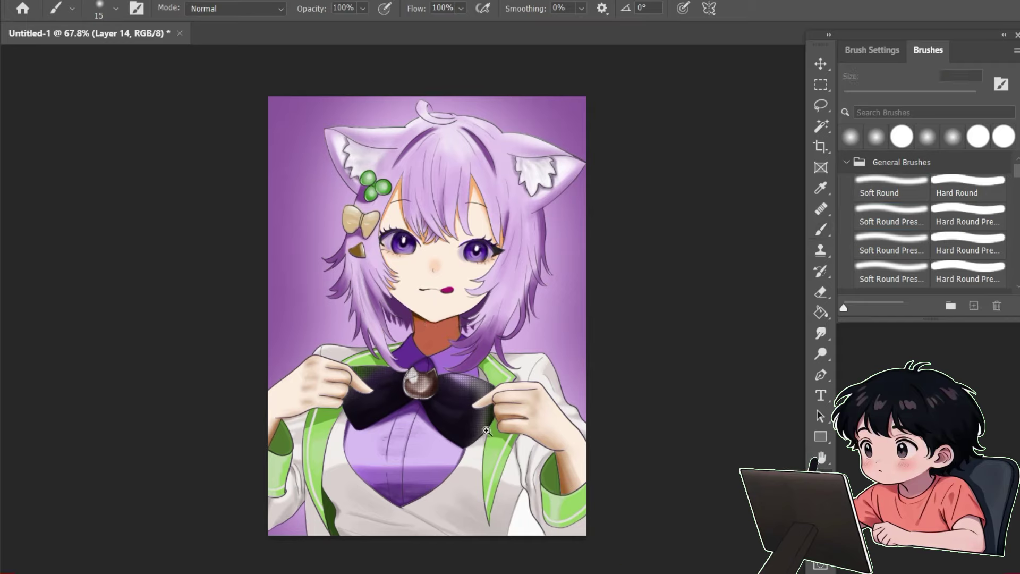
{"action": "left_click_drag", "start_coordinate": [482, 333], "coordinate": [507, 333]}
{"action": "key", "text": "f"}
{"action": "key", "text": "f"}
{"action": "left_click_drag", "start_coordinate": [443, 135], "coordinate": [304, 110]}
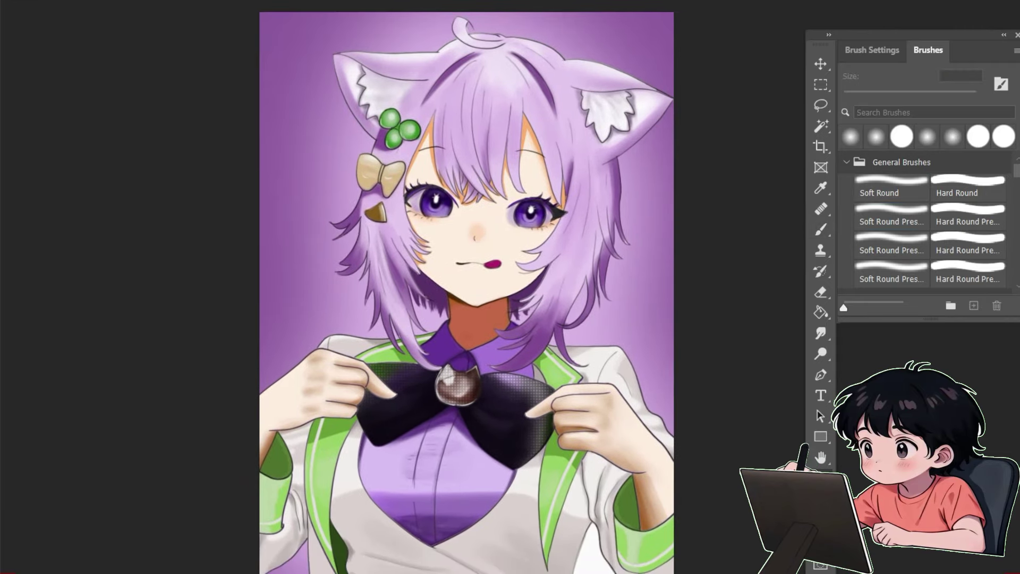
{"action": "scroll", "coordinate": [901, 212], "scroll_direction": "down", "scroll_amount": 10}
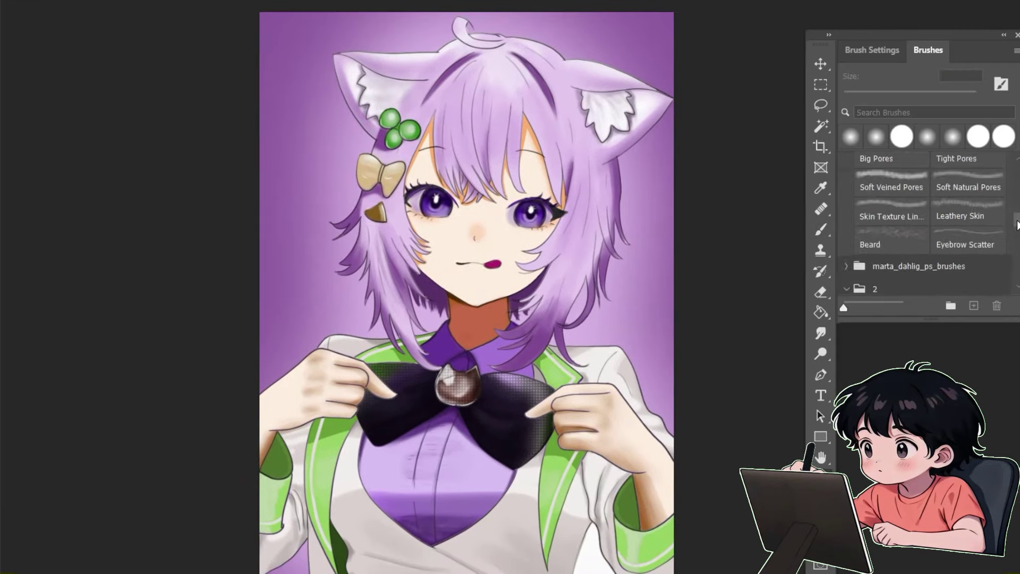
{"action": "scroll", "coordinate": [902, 212], "scroll_direction": "down", "scroll_amount": 4}
{"action": "left_click", "coordinate": [891, 185]}
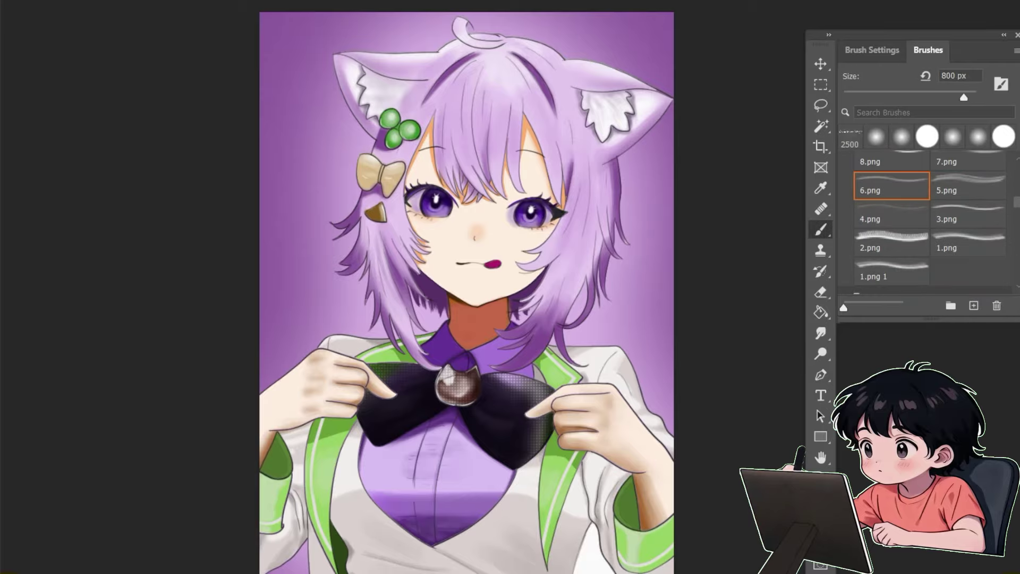
{"action": "left_click", "coordinate": [404, 107]}
{"action": "left_click", "coordinate": [468, 250]}
{"action": "left_click", "coordinate": [595, 343]}
{"action": "left_click", "coordinate": [404, 361]}
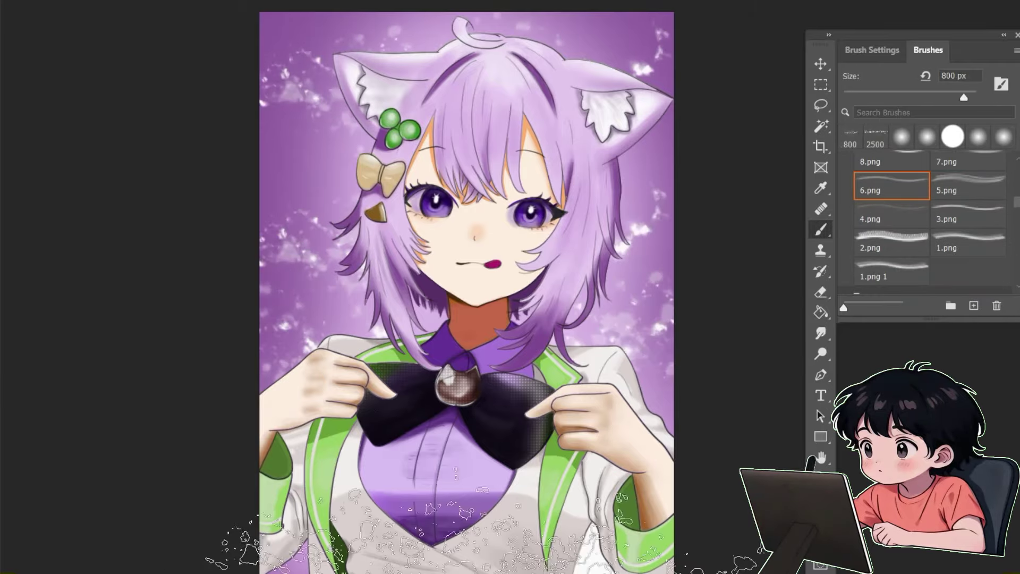
Cover the white gap between the jacket and the right sleeve with background purple using Soft Round brushes down to 10 px.
{"action": "scroll", "coordinate": [901, 192], "scroll_direction": "up", "scroll_amount": 14}
{"action": "left_click", "coordinate": [902, 190]}
{"action": "key", "text": "bracketleft"}
{"action": "key", "text": "bracketleft"}
{"action": "key", "text": "bracketleft"}
{"action": "mouse_move", "coordinate": [606, 565]}
{"action": "left_mouse_down"}
{"action": "mouse_move", "coordinate": [612, 550]}
{"action": "mouse_move", "coordinate": [592, 561]}
{"action": "mouse_move", "coordinate": [594, 548]}
{"action": "mouse_move", "coordinate": [581, 566]}
{"action": "mouse_move", "coordinate": [602, 562]}
{"action": "left_mouse_up"}
{"action": "key", "text": "bracketleft"}
{"action": "key", "text": "bracketleft"}
{"action": "key", "text": "bracketleft"}
{"action": "key", "text": "bracketleft"}
{"action": "key", "text": "bracketleft"}
{"action": "key", "text": "bracketleft"}
{"action": "key", "text": "bracketleft"}
{"action": "key", "text": "bracketleft"}
{"action": "key", "text": "bracketleft"}
{"action": "key", "text": "bracketleft"}
{"action": "key", "text": "bracketleft"}
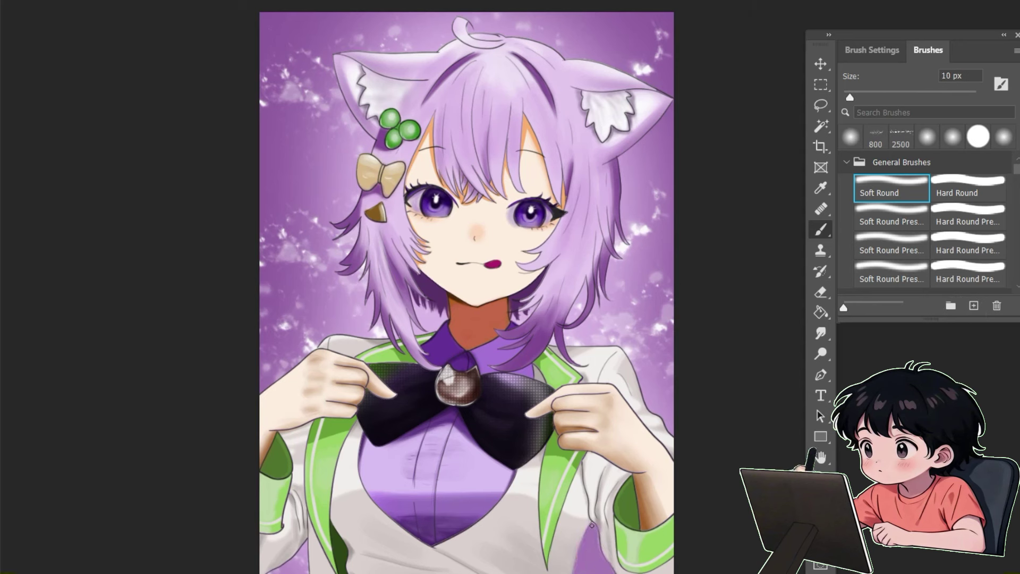
{"action": "left_click", "coordinate": [906, 218]}
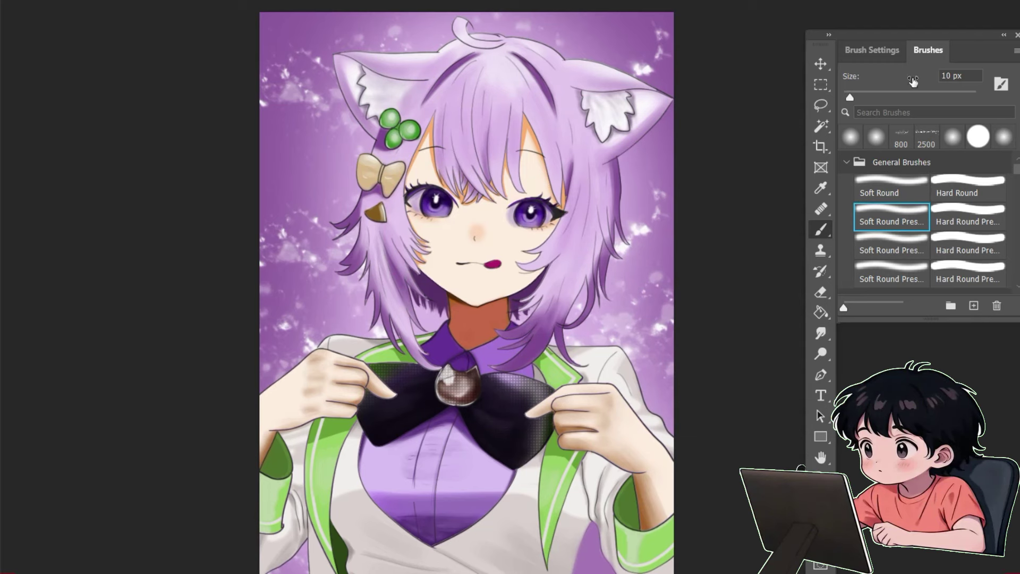
Paint fine strands through the fringe, crown and right side hair with a 10 px Soft Round Pressure brush.
{"action": "left_click", "coordinate": [872, 50]}
{"action": "left_click", "coordinate": [928, 50]}
{"action": "left_click", "coordinate": [891, 274]}
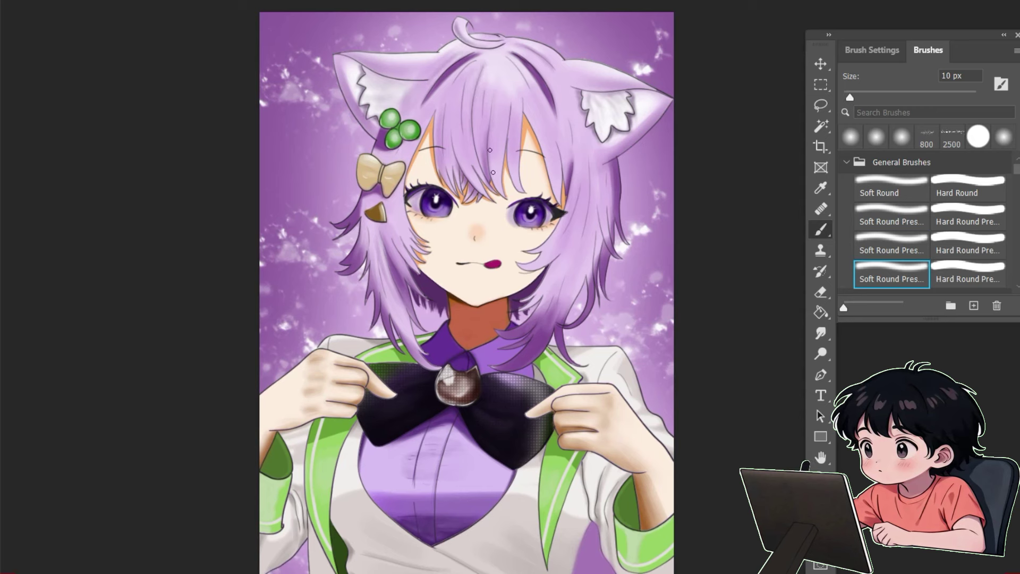
{"action": "left_click_drag", "start_coordinate": [591, 162], "coordinate": [585, 231]}
{"action": "left_click_drag", "start_coordinate": [574, 113], "coordinate": [568, 151]}
{"action": "left_click_drag", "start_coordinate": [487, 83], "coordinate": [481, 143]}
{"action": "left_click_drag", "start_coordinate": [505, 53], "coordinate": [531, 94]}
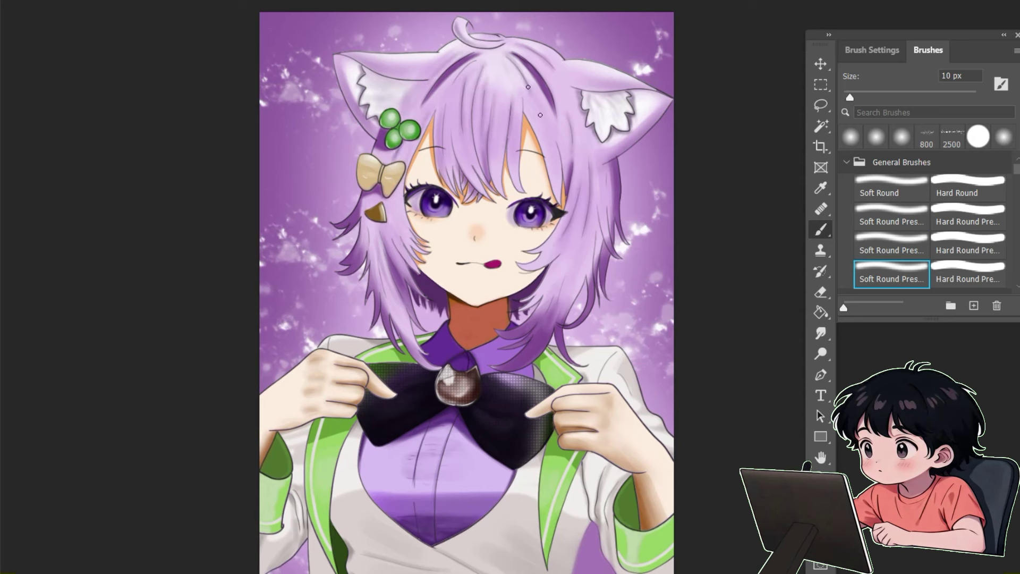
Extend the fine strand strokes over the left crown and lower right hair and touch up both cat ears.
{"action": "left_click_drag", "start_coordinate": [474, 62], "coordinate": [448, 101]}
{"action": "left_click_drag", "start_coordinate": [457, 112], "coordinate": [441, 169]}
{"action": "left_click_drag", "start_coordinate": [609, 178], "coordinate": [596, 257]}
{"action": "left_click_drag", "start_coordinate": [571, 258], "coordinate": [556, 299]}
{"action": "mouse_move", "coordinate": [576, 86]}
{"action": "left_mouse_down"}
{"action": "mouse_move", "coordinate": [631, 92]}
{"action": "mouse_move", "coordinate": [618, 153]}
{"action": "left_mouse_up"}
{"action": "left_click_drag", "start_coordinate": [339, 72], "coordinate": [367, 127]}
{"action": "left_click_drag", "start_coordinate": [376, 71], "coordinate": [430, 79]}
{"action": "left_click_drag", "start_coordinate": [504, 81], "coordinate": [518, 110]}
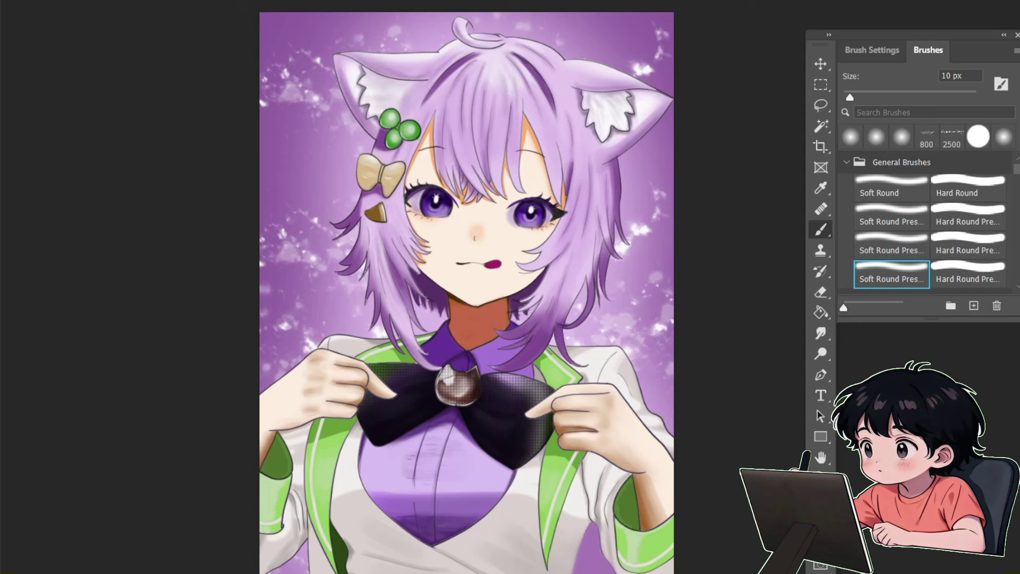
Soften the shading across the purple shirt below the bow with a 25 px Soft Round Pressure brush.
{"action": "key", "text": "bracketright"}
{"action": "key", "text": "bracketright"}
{"action": "key", "text": "bracketright"}
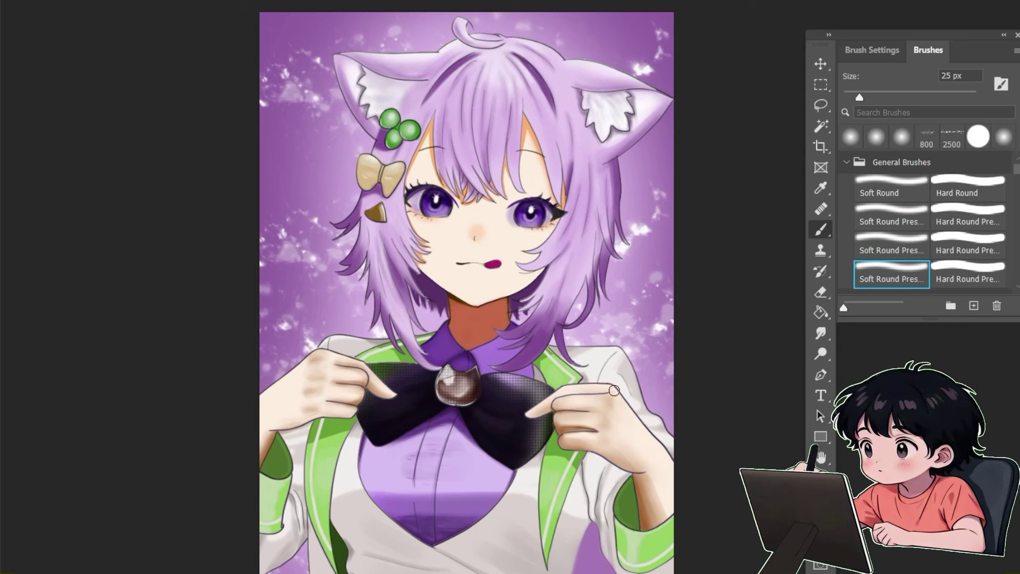
{"action": "left_click_drag", "start_coordinate": [407, 502], "coordinate": [381, 493]}
{"action": "left_click_drag", "start_coordinate": [444, 496], "coordinate": [483, 493]}
{"action": "left_click_drag", "start_coordinate": [361, 457], "coordinate": [365, 481]}
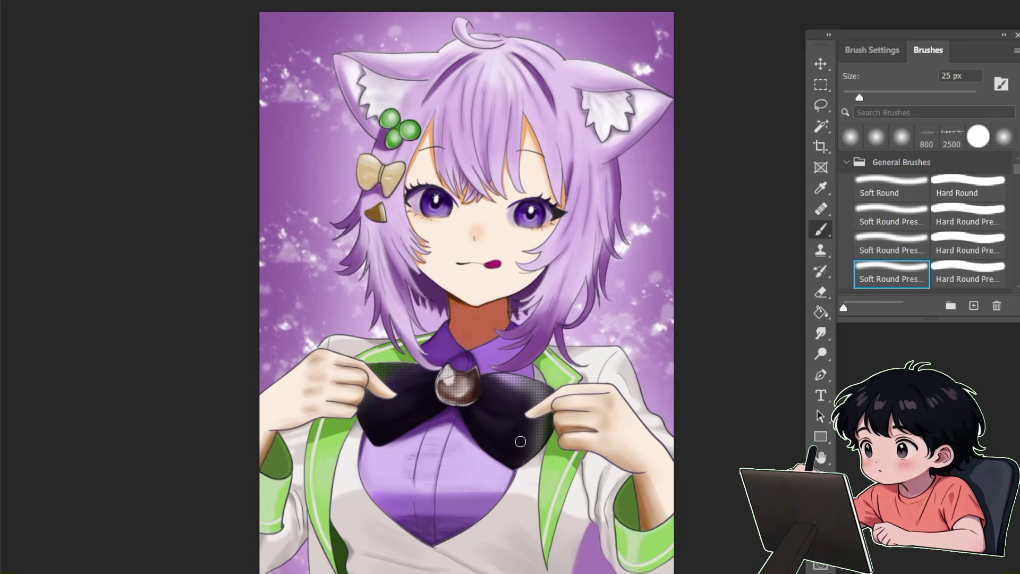
Reduce the Soft Round Pressure brush to 9 px for fine detailing.
{"action": "key", "text": "bracketleft"}
{"action": "key", "text": "bracketleft"}
{"action": "key", "text": "bracketleft"}
{"action": "key", "text": "bracketleft"}
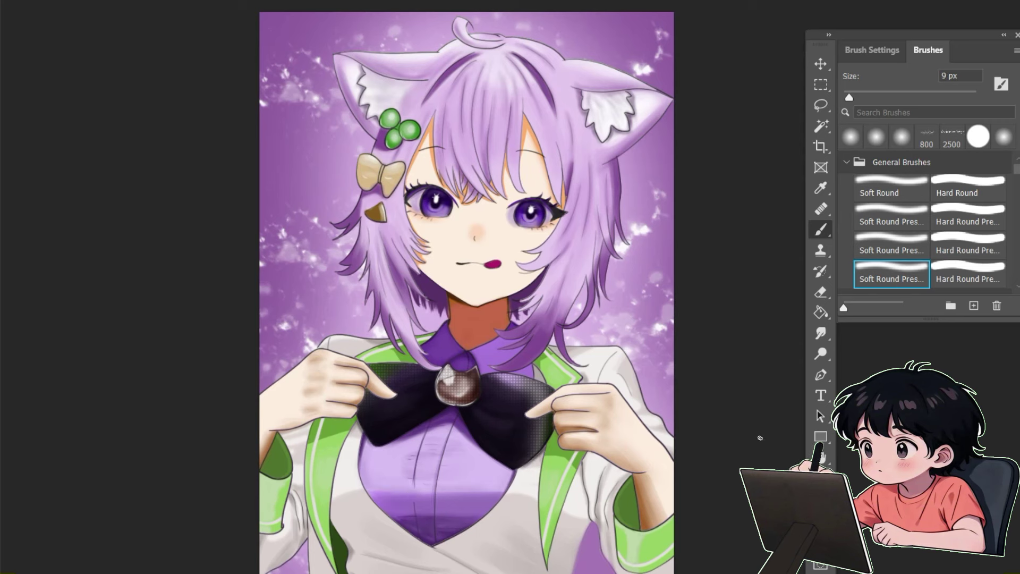